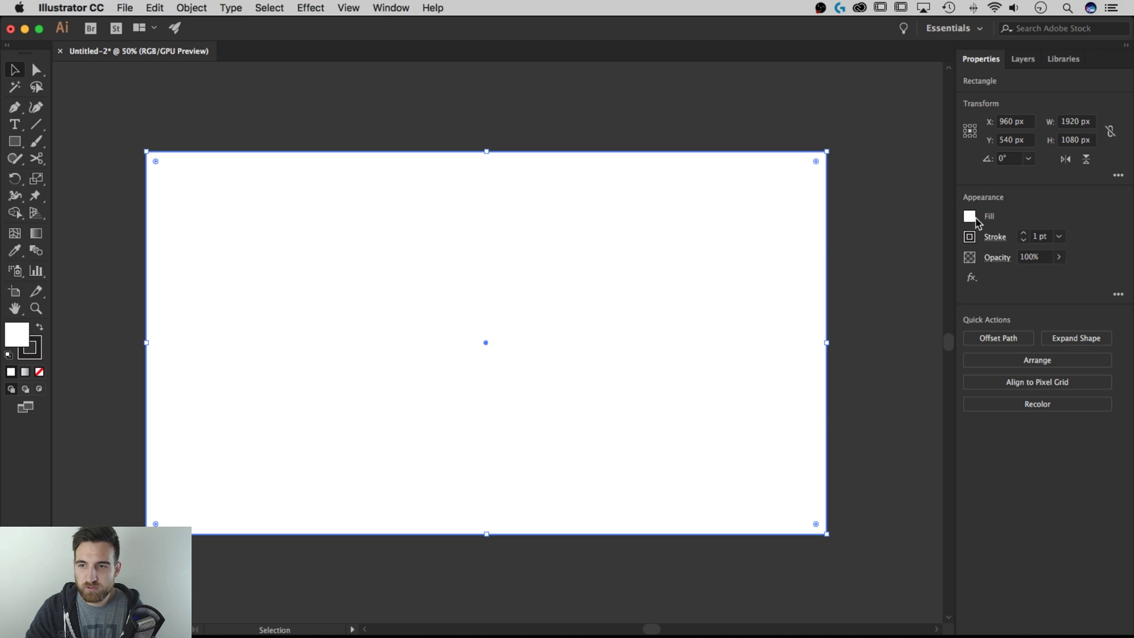
Give the artboard-sized rectangle a black fill and no stroke.
left_click(824, 365)
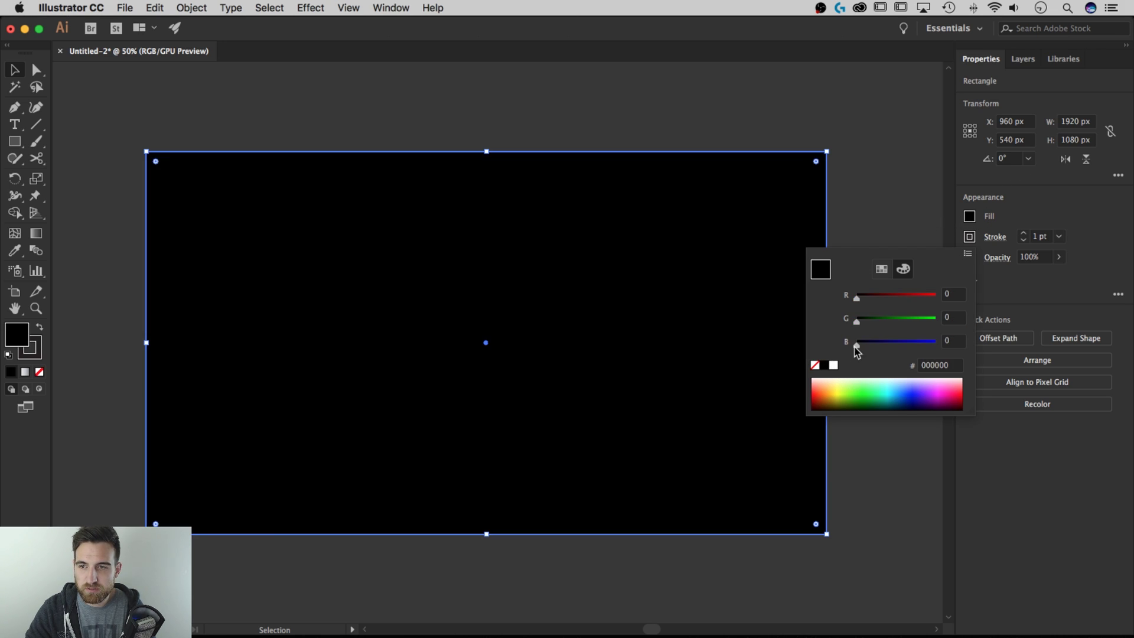
left_click(970, 236)
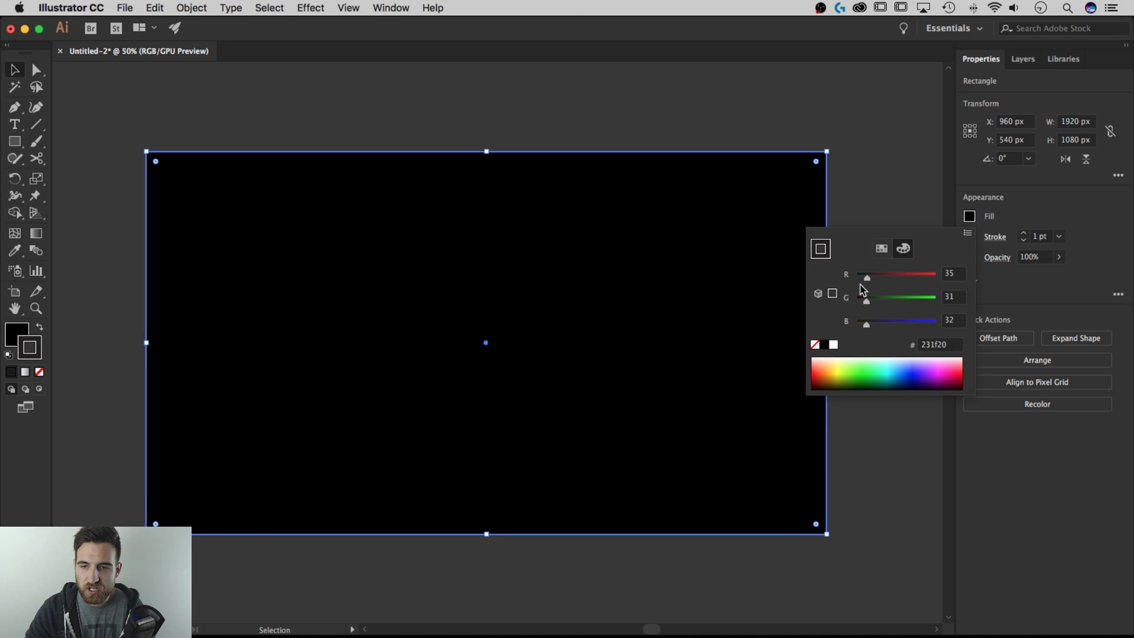
left_click(881, 248)
left_click(816, 272)
Lock the black background rectangle in place.
left_click(892, 171)
left_click(892, 171)
left_click(742, 196)
key("super+2")
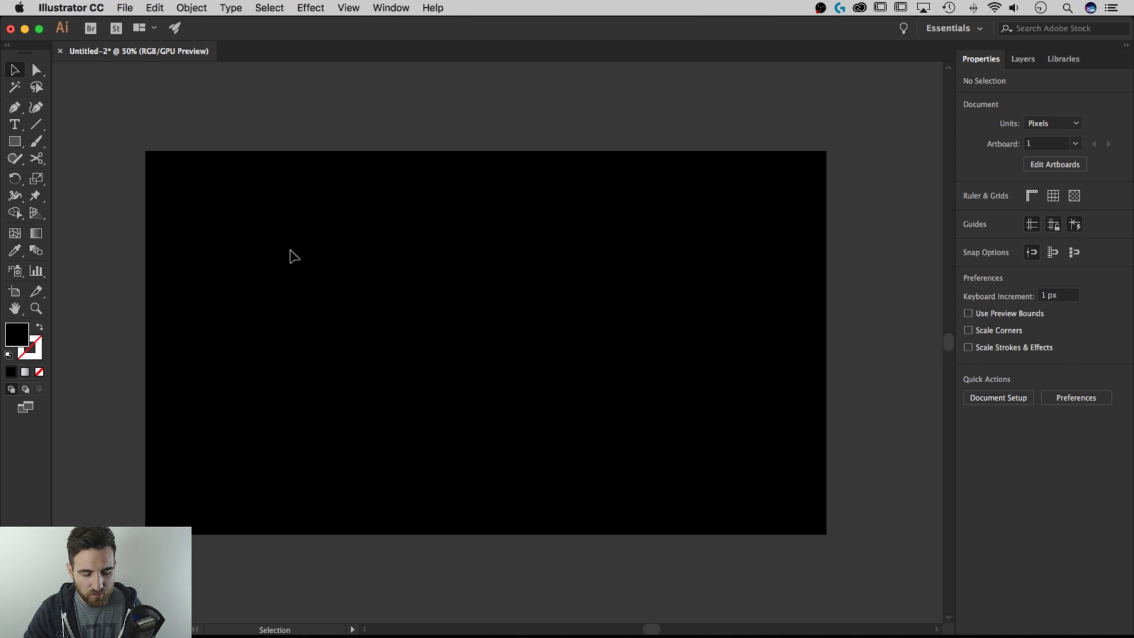
Add point text reading "OUTLINE" in the upper middle of the artboard.
key("t")
left_click(412, 293)
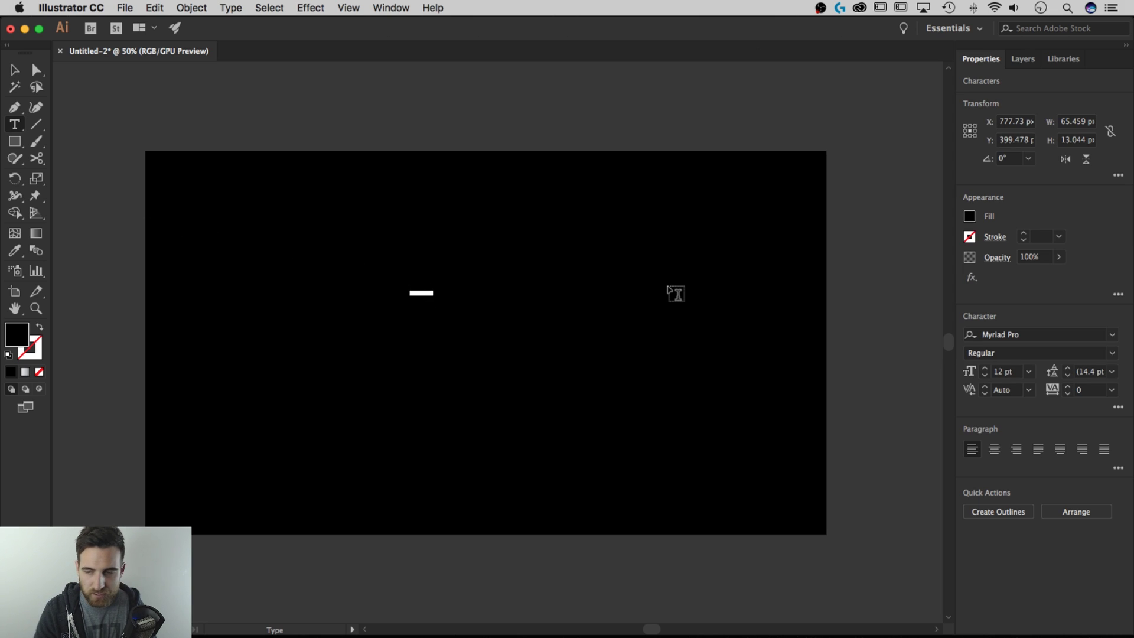
type("OUTL")
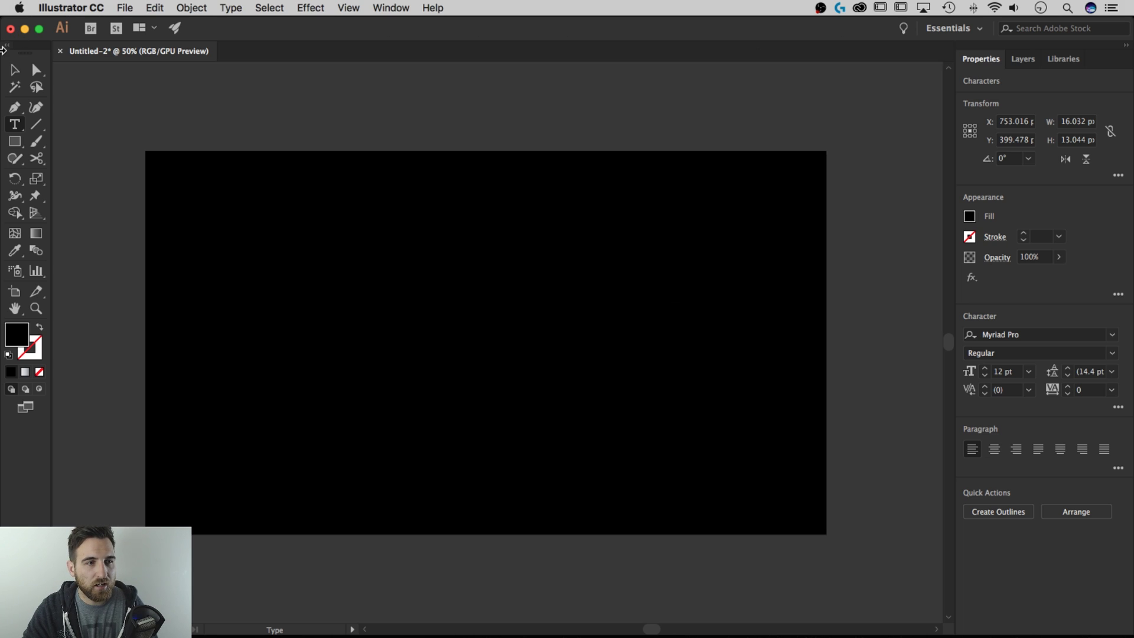
Give all the characters of the OUTLINE text a light blue stroke and no fill.
key("super+a")
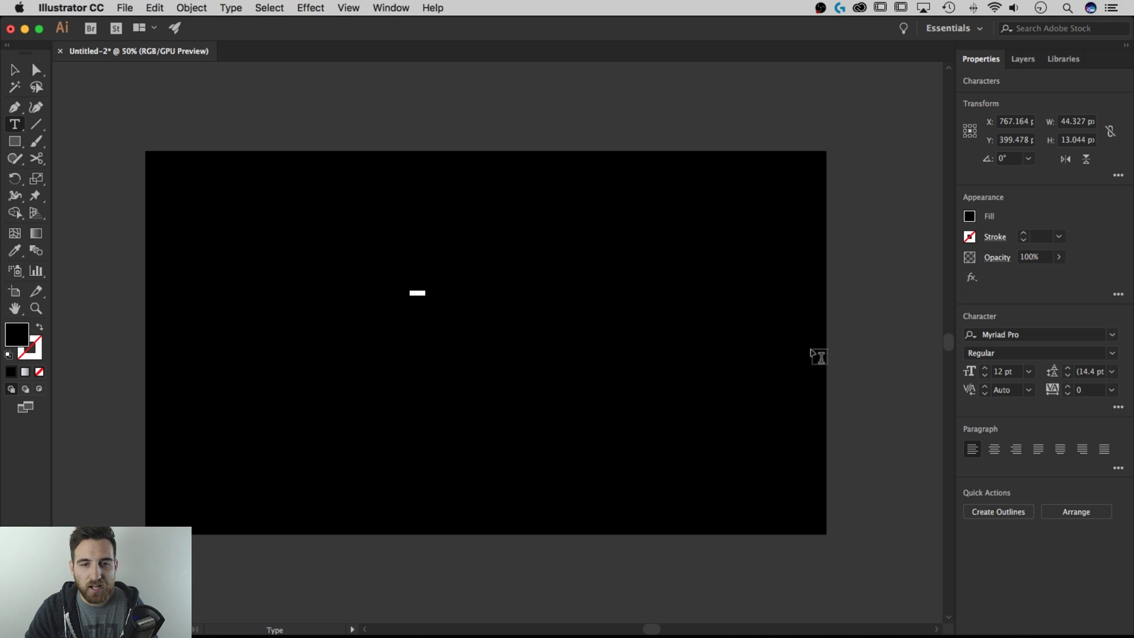
left_click(969, 237)
left_click(885, 287)
left_click(969, 216)
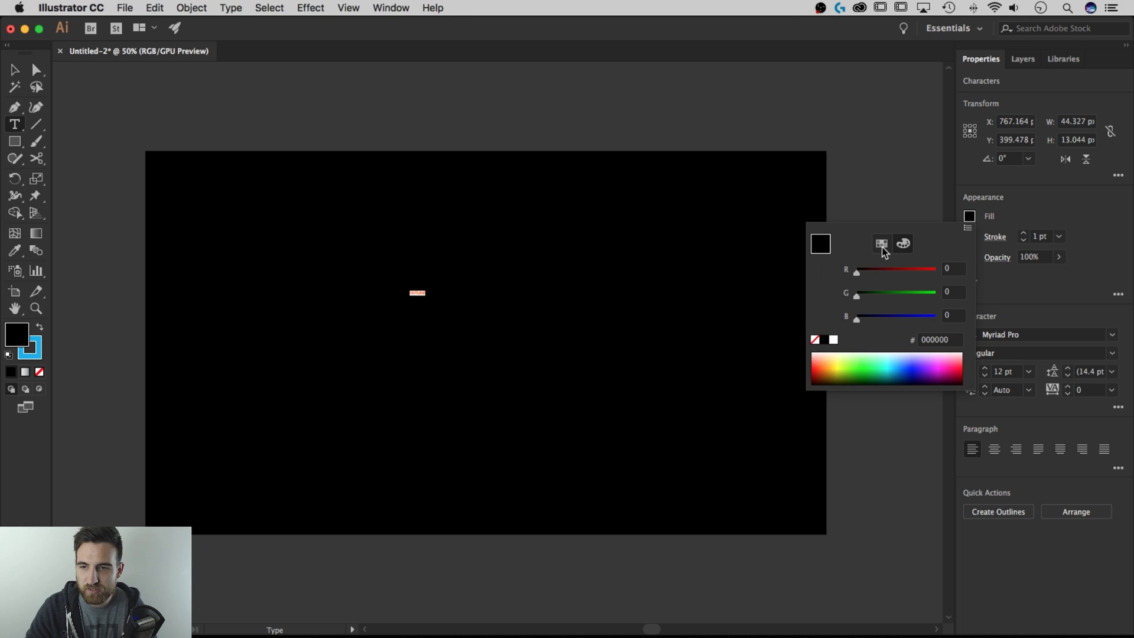
left_click(881, 243)
left_click(815, 267)
key("Escape")
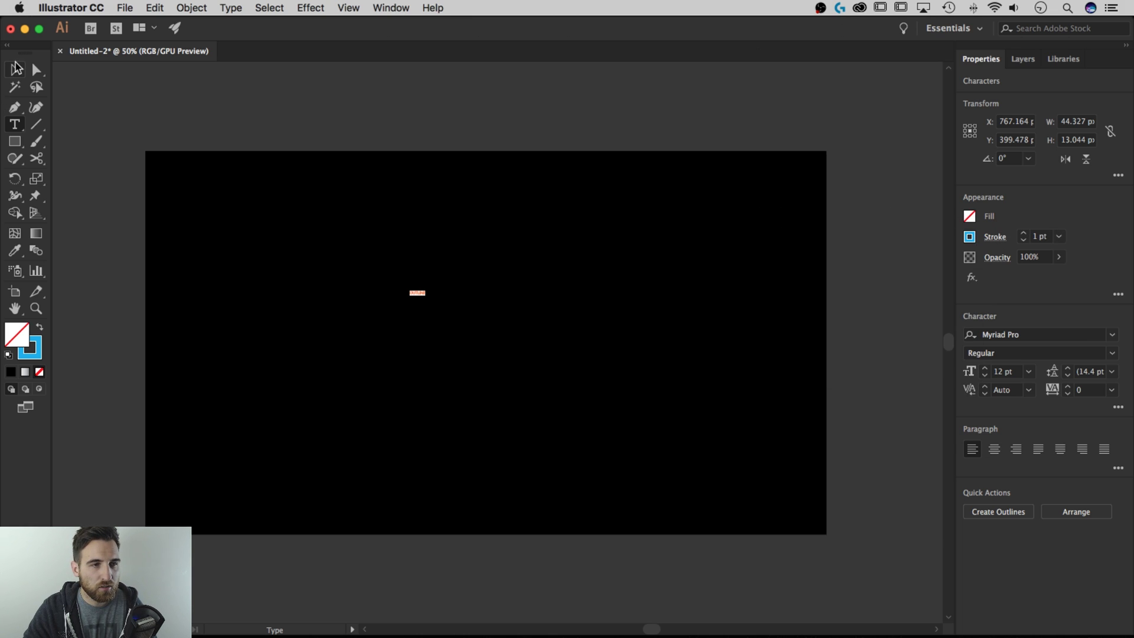
Scale the OUTLINE text up to about 1136 px wide and place it centrally on the artboard.
left_click_drag(426, 286, 557, 225)
left_click_drag(521, 309, 680, 280)
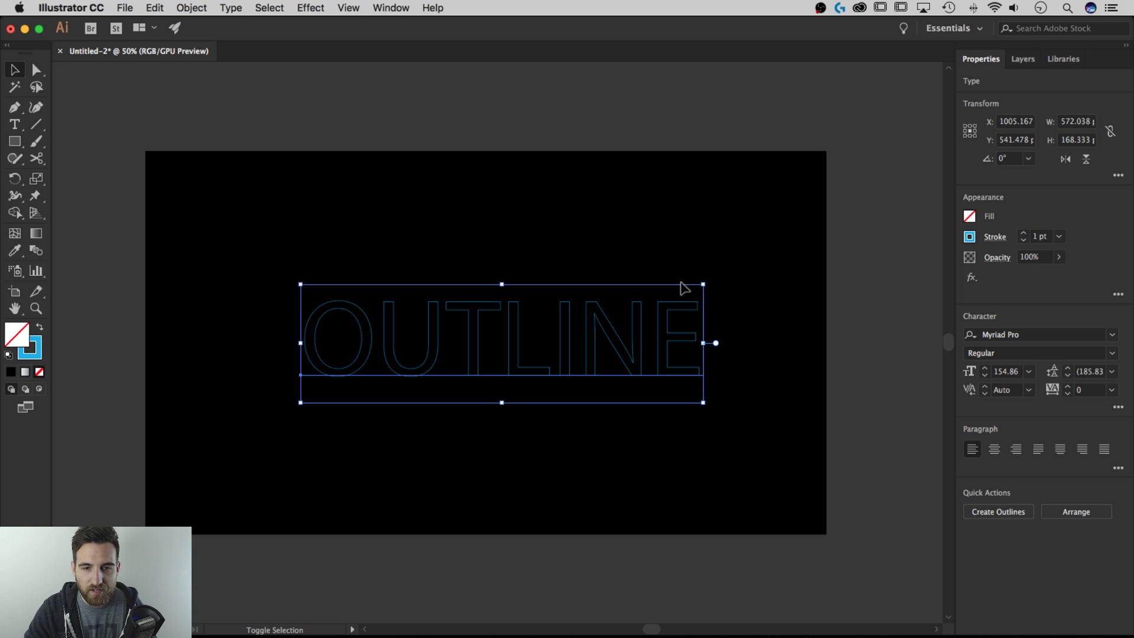
left_click_drag(614, 342, 598, 323)
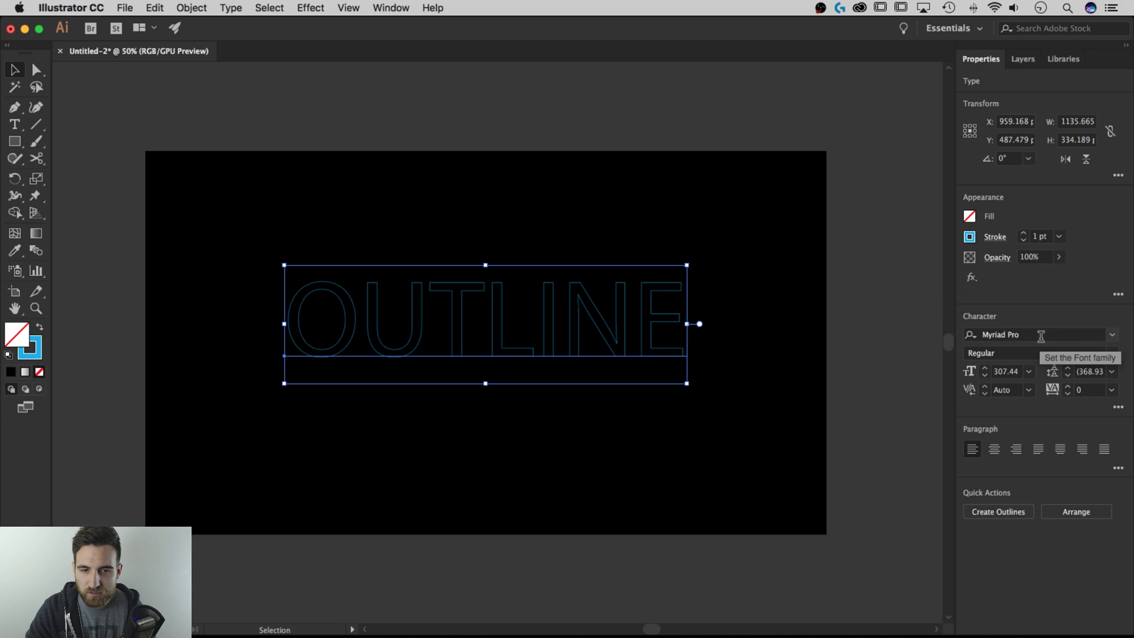
Set the tracking of the OUTLINE text to 300.
left_click(1086, 389)
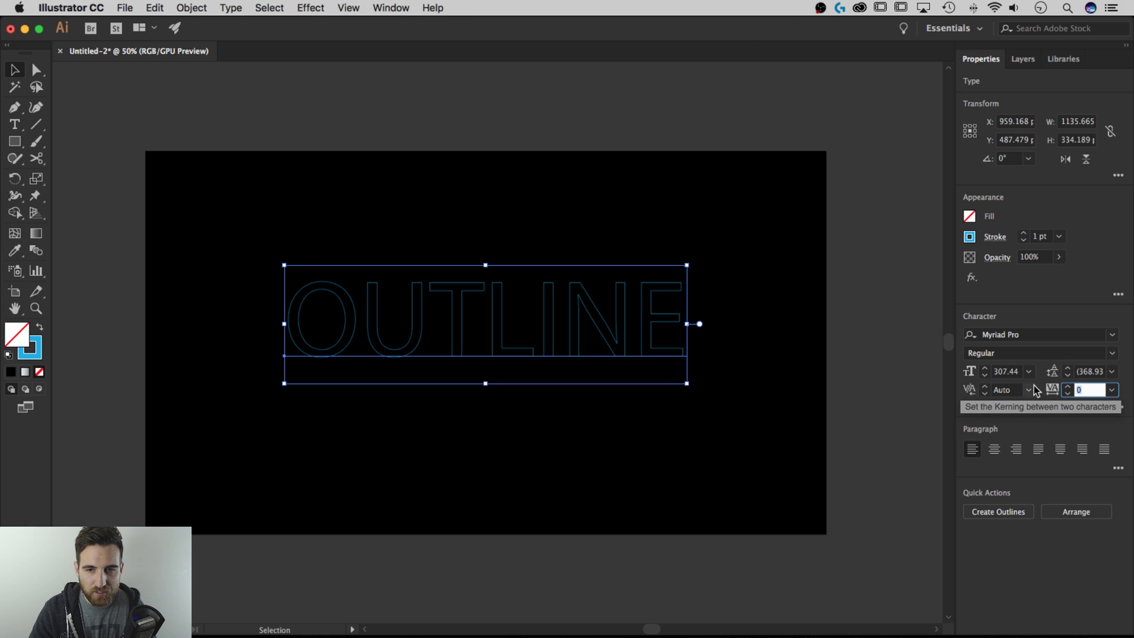
type("300")
key("Return")
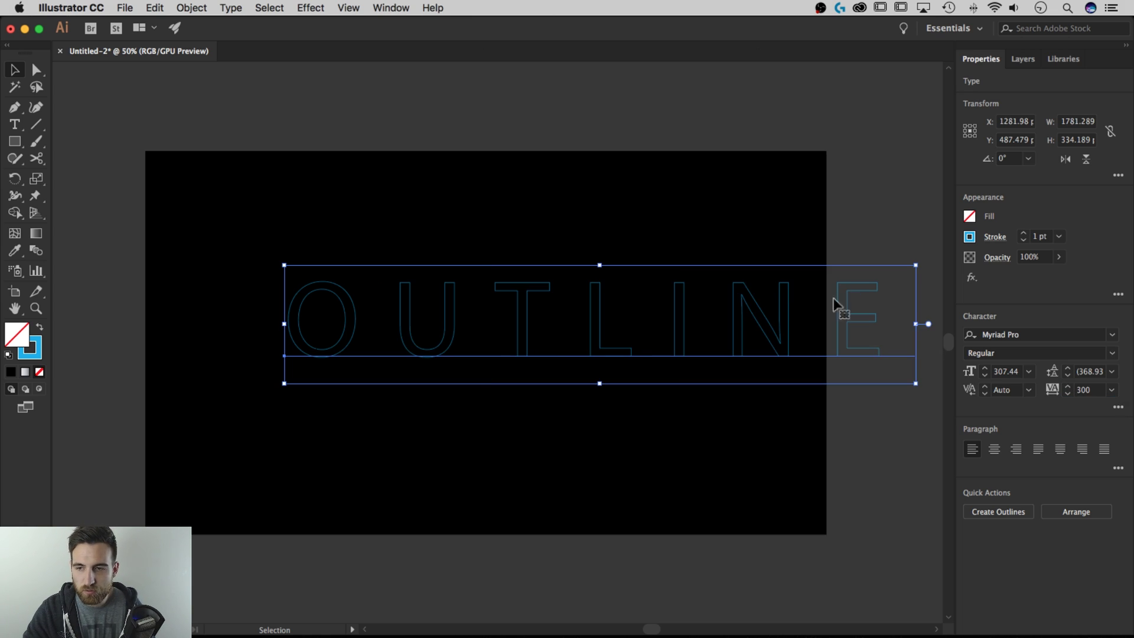
Center-align the OUTLINE text and refit it within the artboard at about 1455 px wide.
left_click(994, 449)
left_click_drag(549, 334, 734, 332)
left_click_drag(798, 265, 776, 276)
left_click(775, 244)
Select the OUTLINE text and display its full Appearance attributes beside the artwork.
key("super+equal")
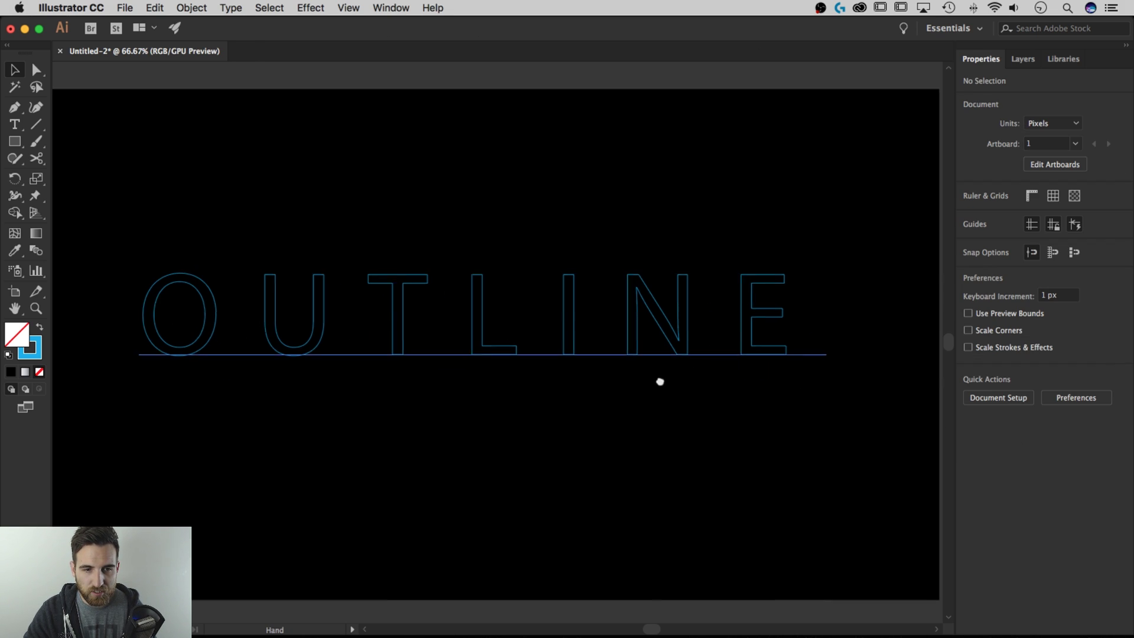
left_click_drag(660, 382, 681, 412)
left_click(671, 357)
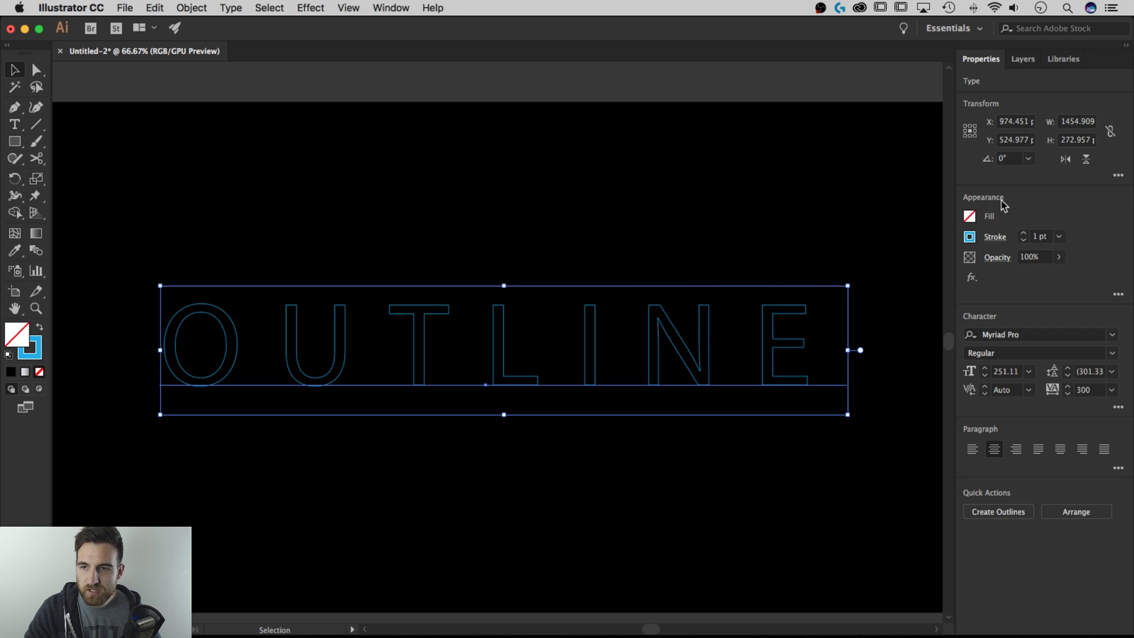
left_click(390, 8)
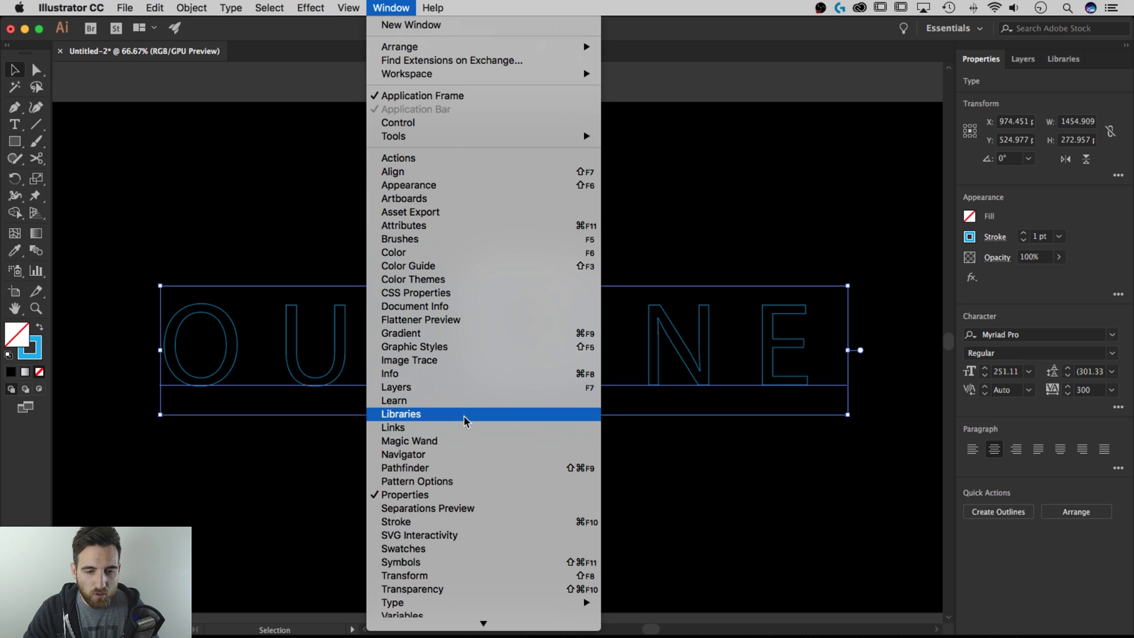
left_click(429, 186)
left_click_drag(783, 97, 805, 76)
left_click(760, 95)
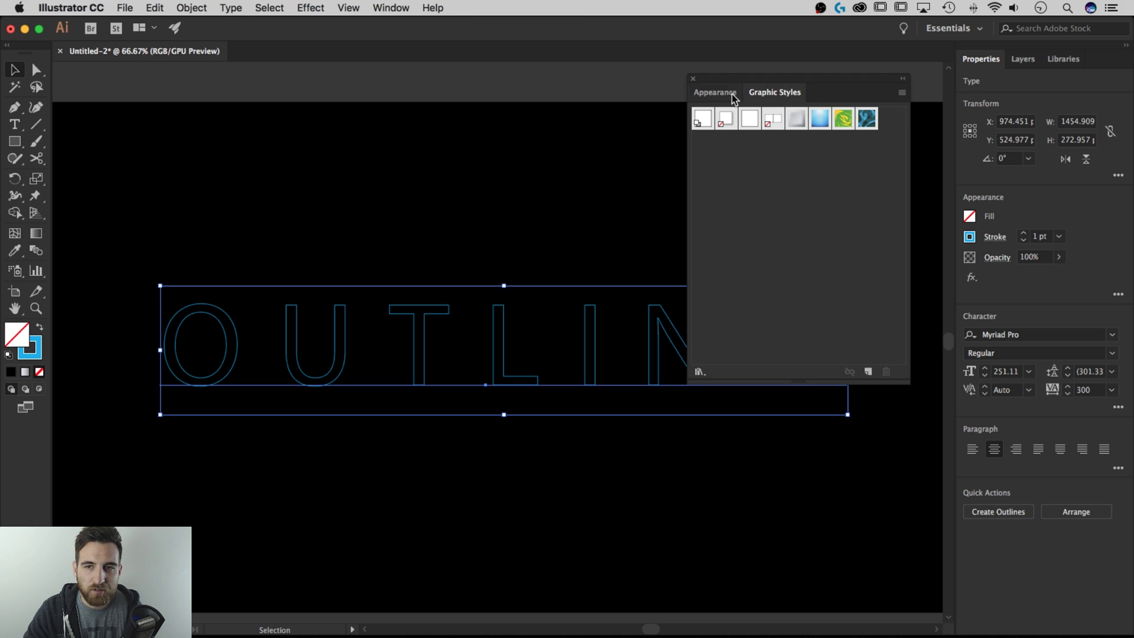
left_click(717, 93)
left_click_drag(769, 79, 785, 78)
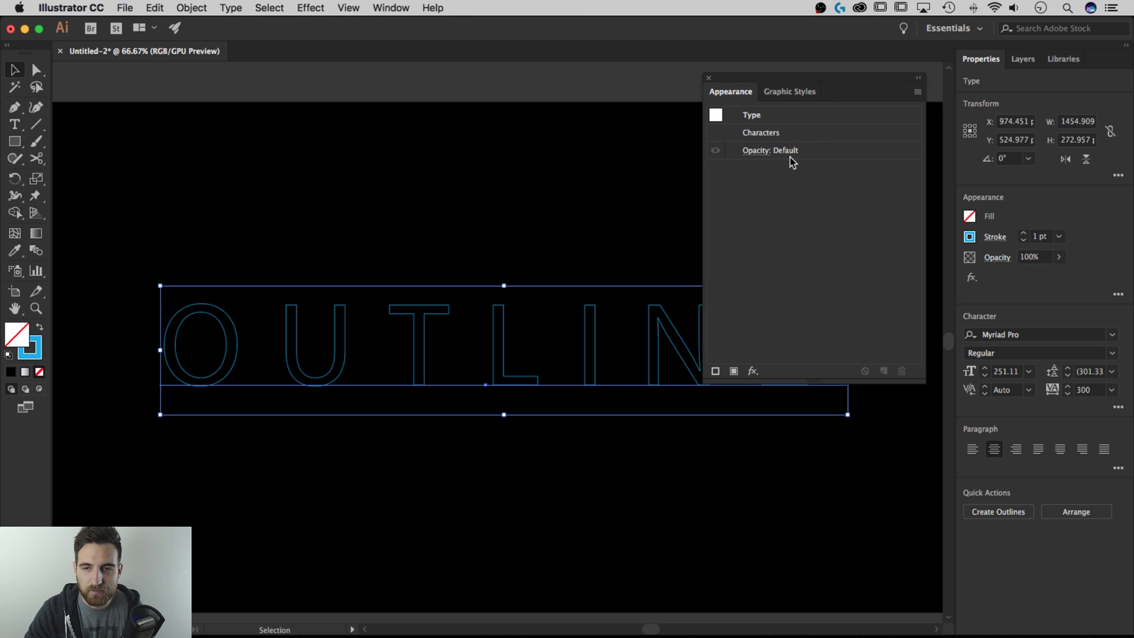
Set the stroke weight of the text's characters to 0 pt.
left_click(996, 238)
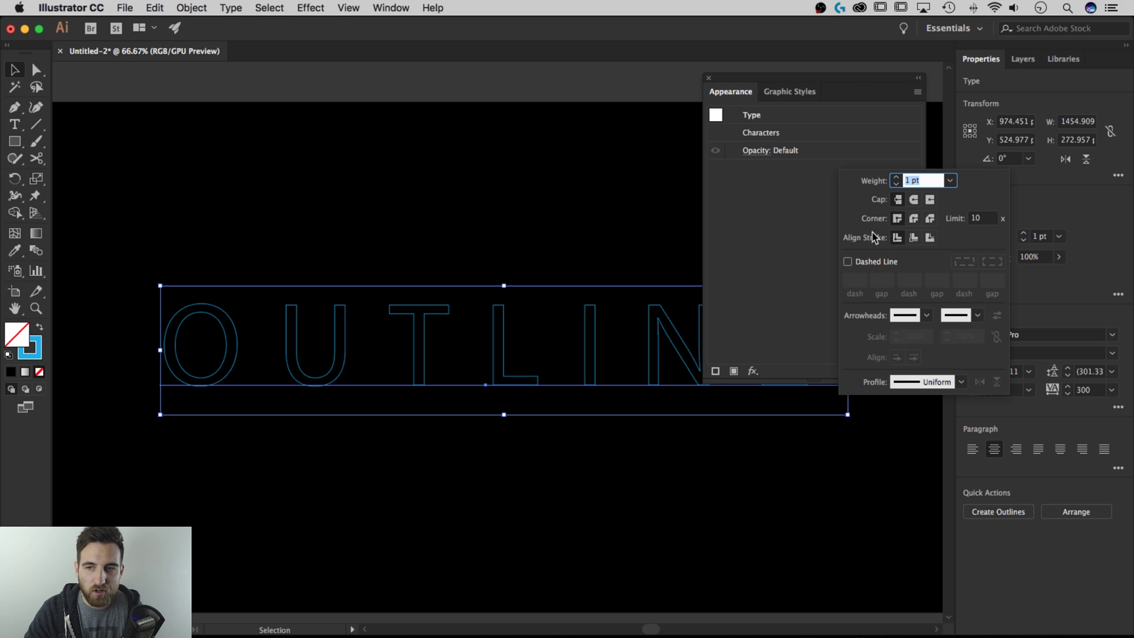
type("0")
key("Return")
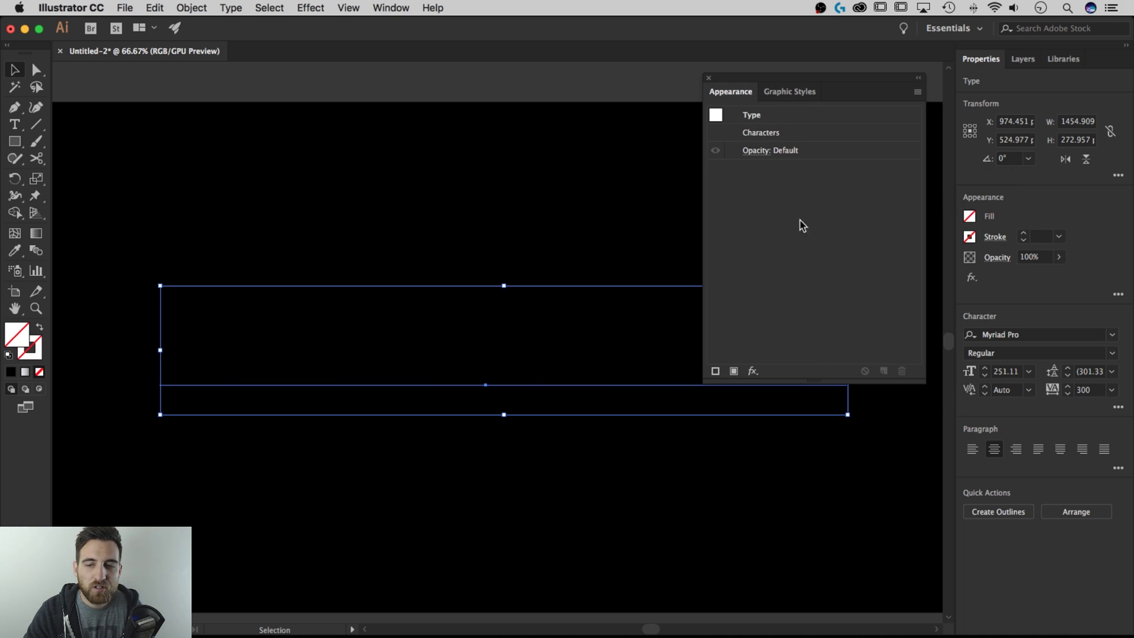
Add a new 1 pt stroke to the text object's appearance and color it light blue.
left_click(716, 370)
left_click(790, 133)
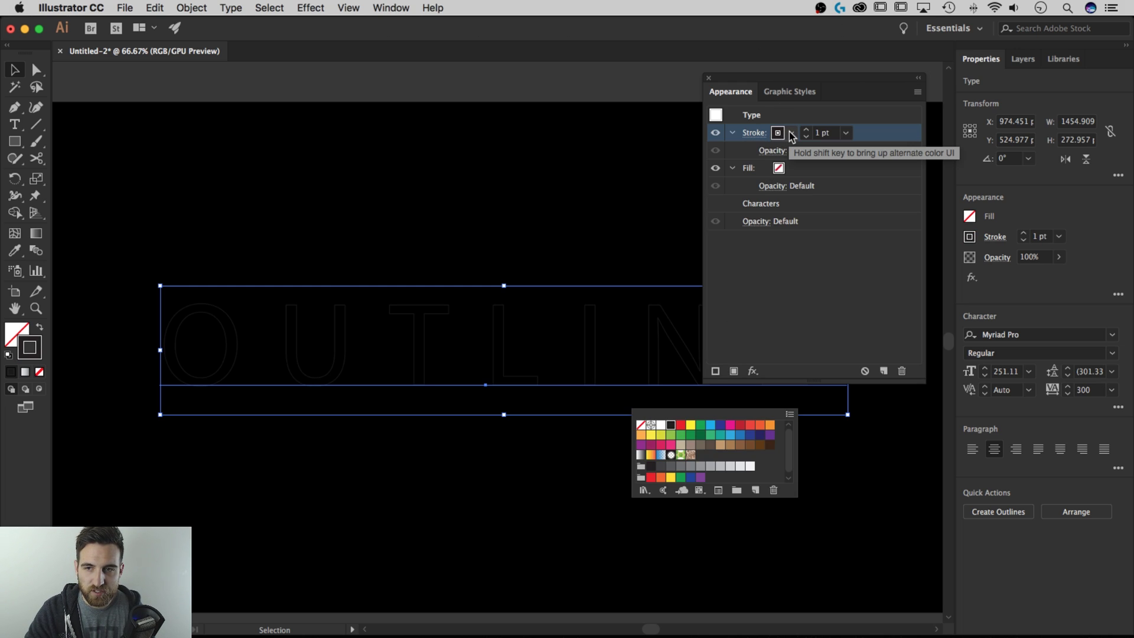
left_click(795, 135)
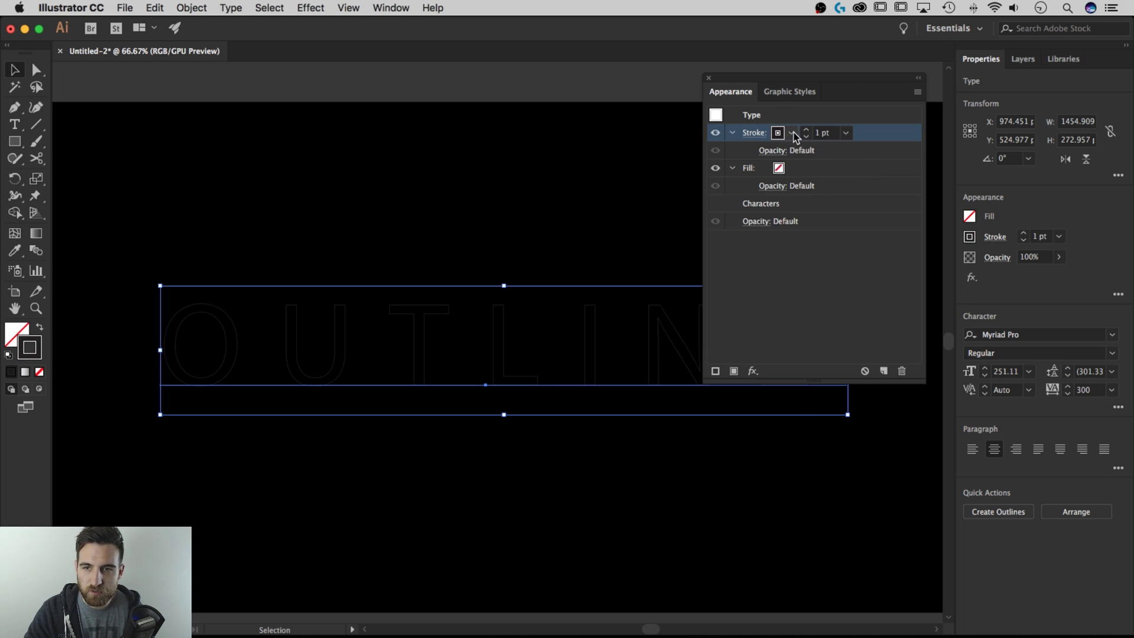
left_click(790, 135)
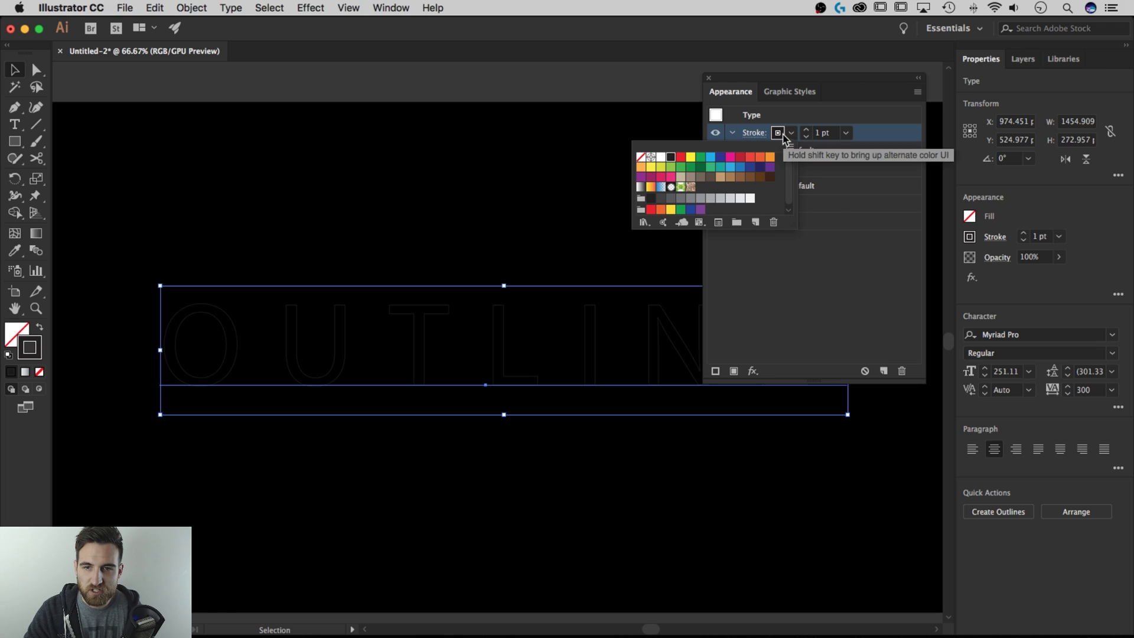
left_click(731, 167)
left_click(836, 282)
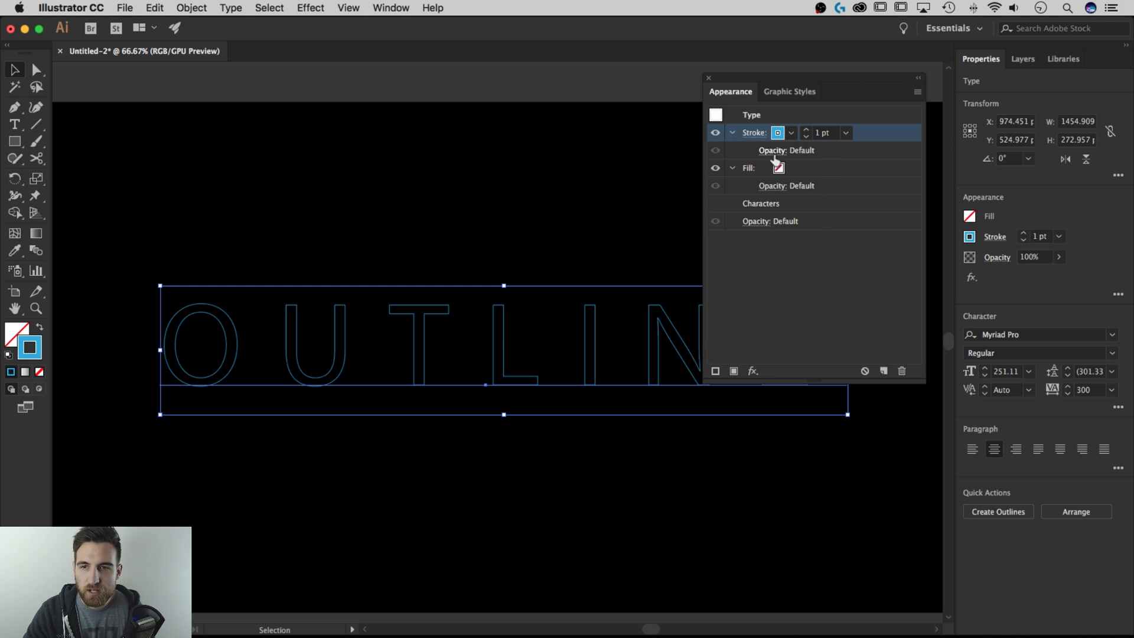
Save the text's blue stroke color as a global swatch in My Library and move it after the pattern swatches.
left_click(391, 8)
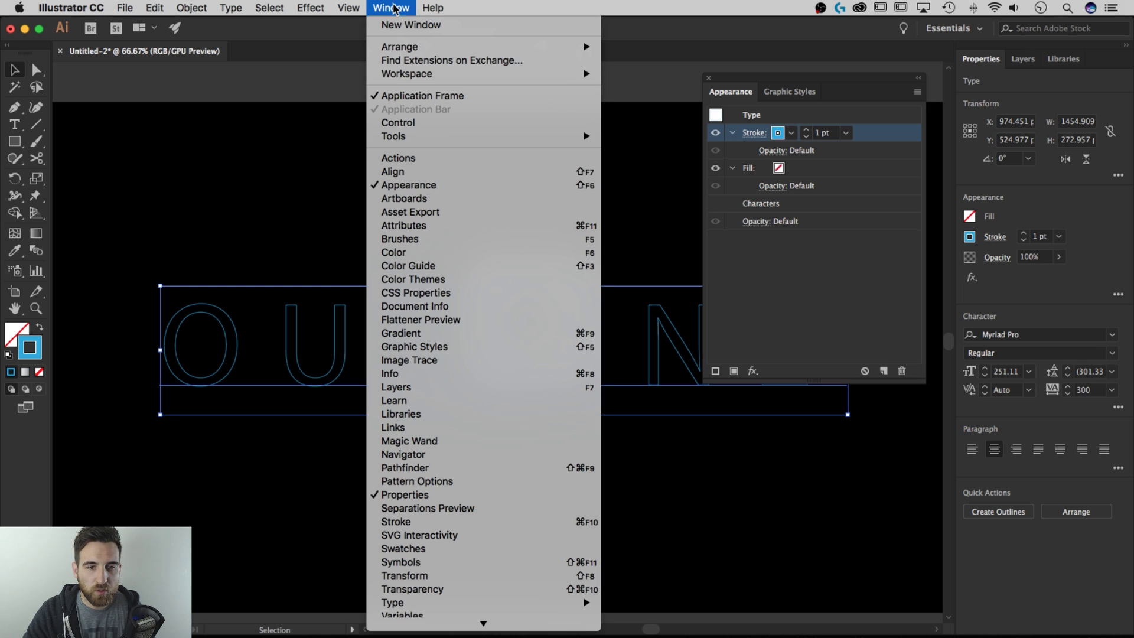
left_click(426, 549)
left_click_drag(696, 122, 638, 119)
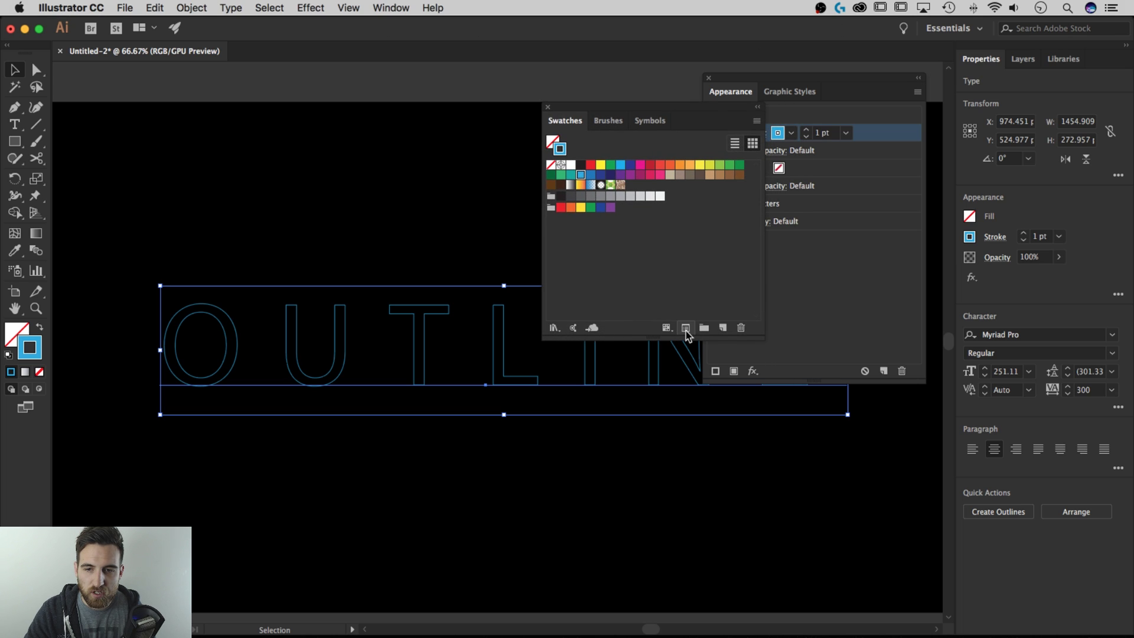
left_click(722, 328)
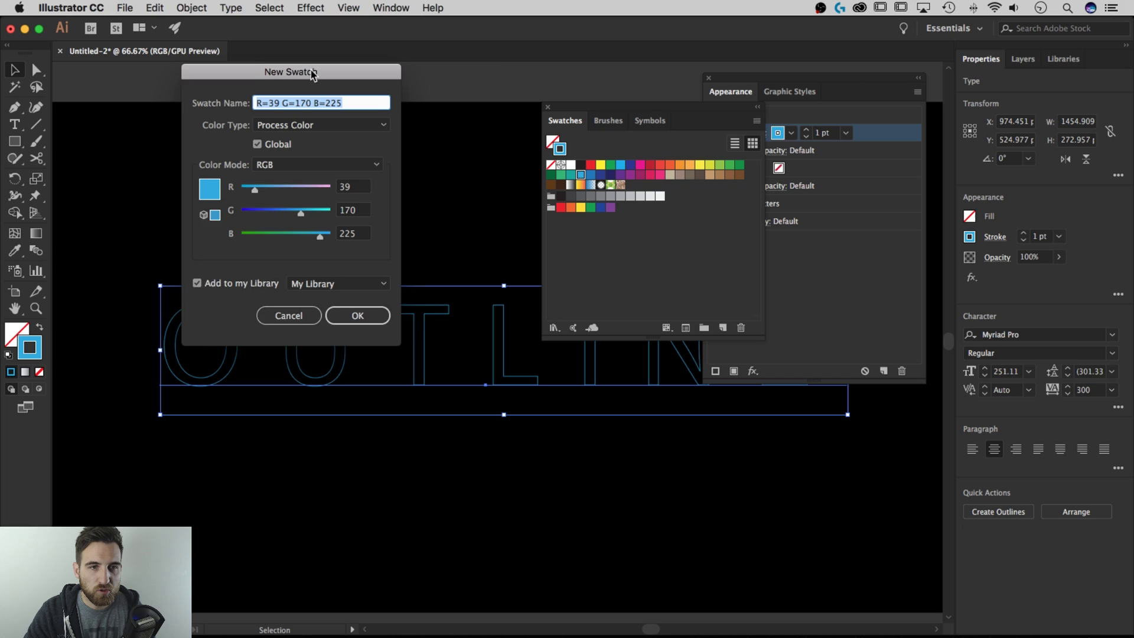
left_click_drag(317, 71, 411, 81)
left_click(347, 156)
left_click(347, 156)
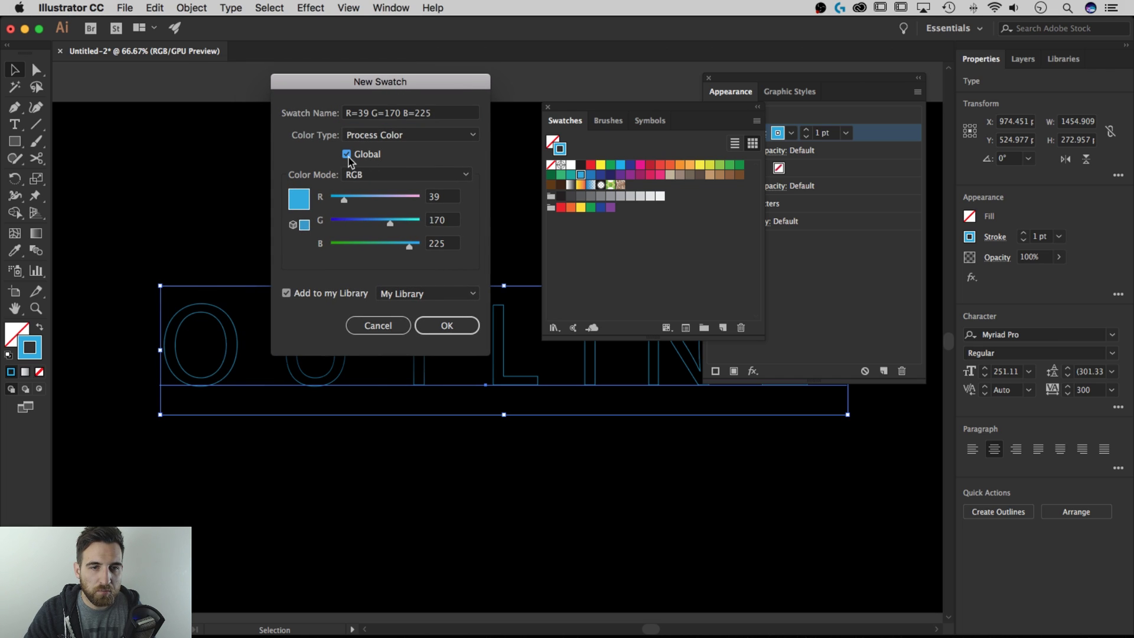
left_click(447, 326)
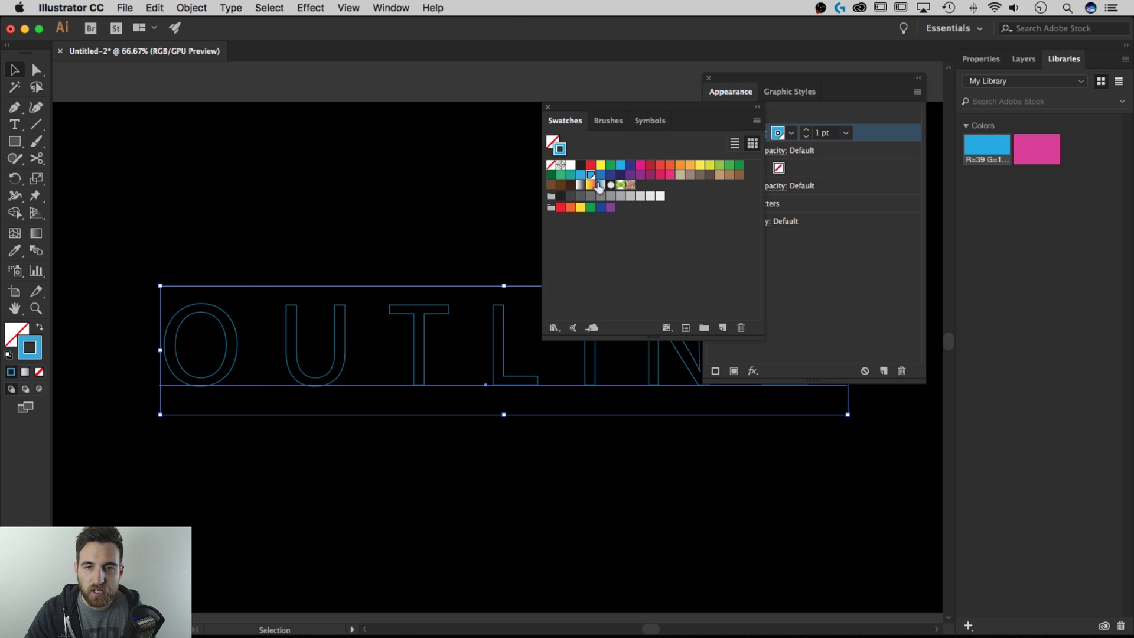
left_click_drag(590, 176, 624, 215)
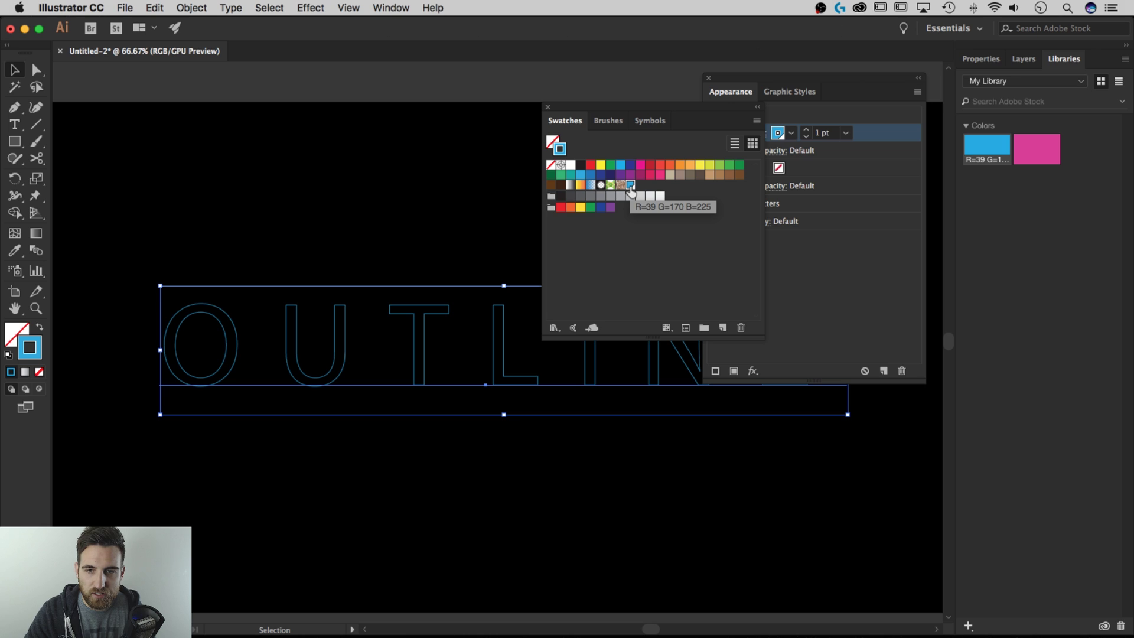
left_click(547, 109)
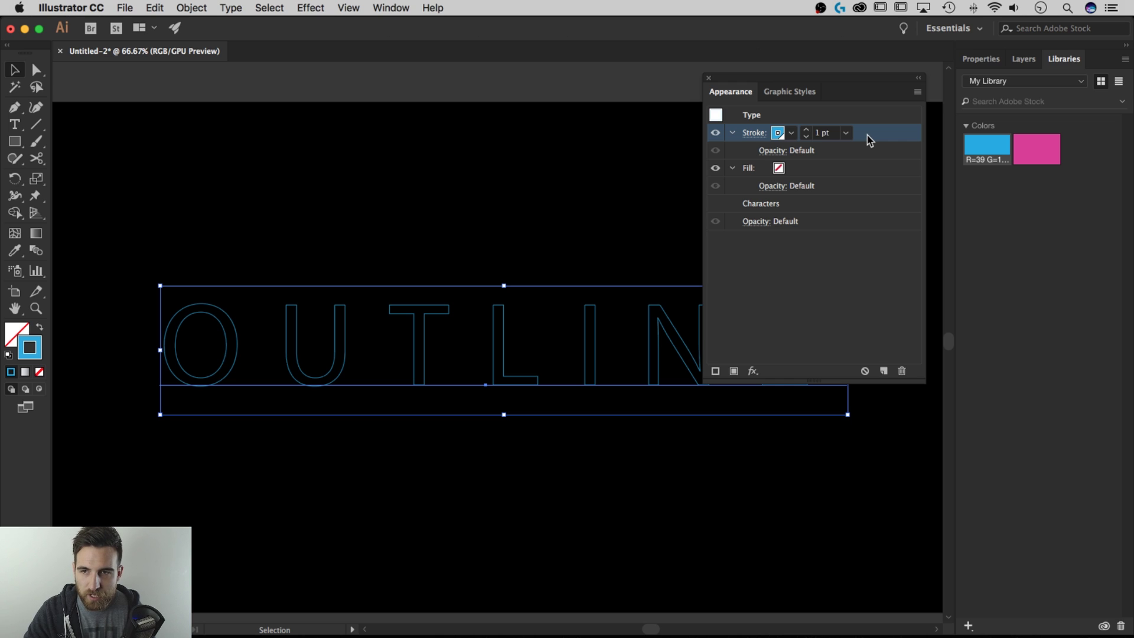
Duplicate the blue 1 pt stroke in the text's appearance.
left_click_drag(867, 136, 868, 128)
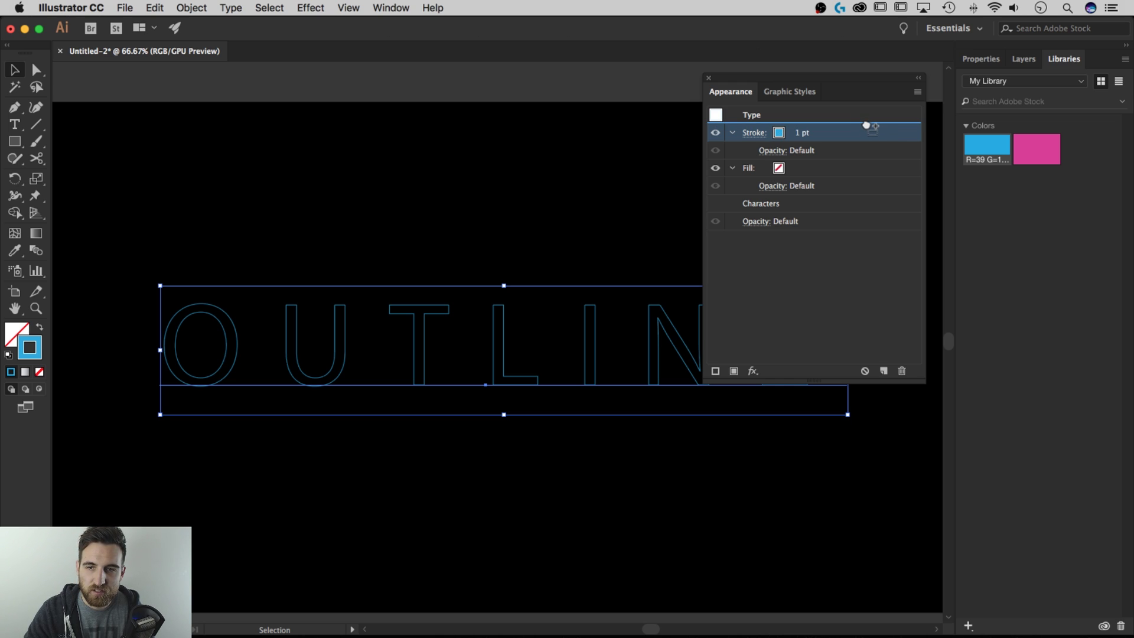
left_click_drag(866, 125, 868, 123)
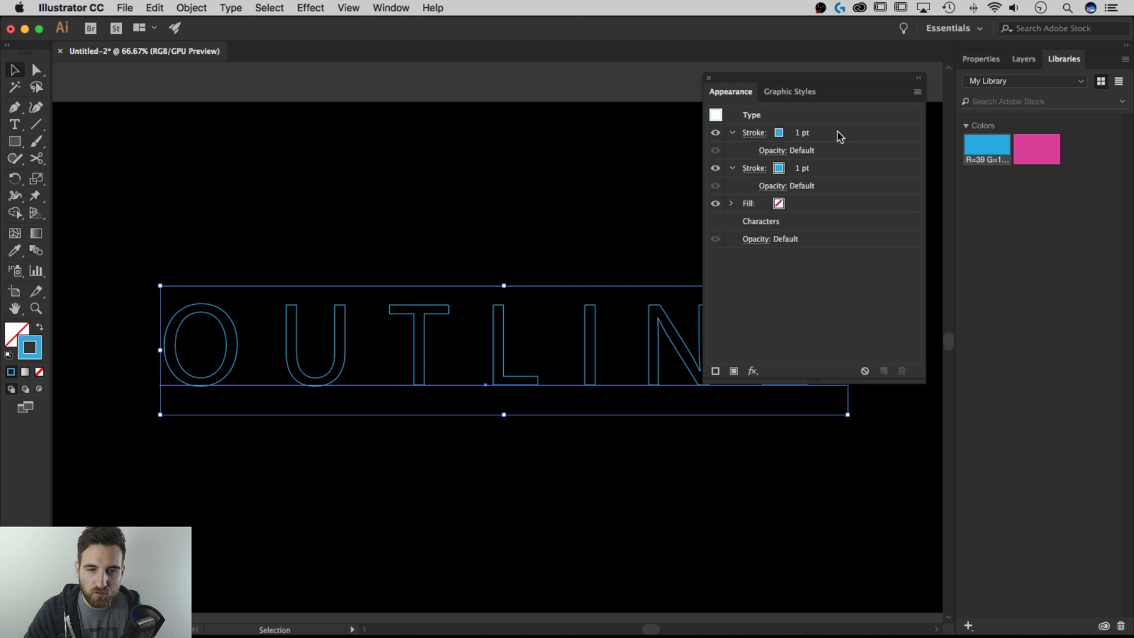
Open the Offset Path effect for the upper of the text's two blue strokes and preview it.
left_click(800, 133)
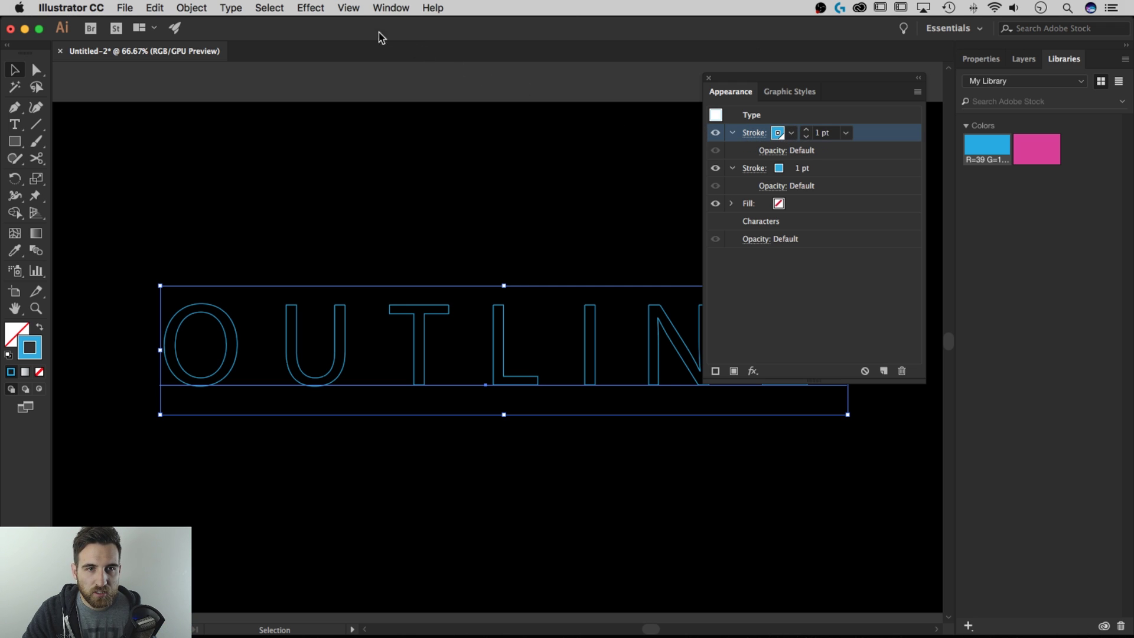
left_click(326, 9)
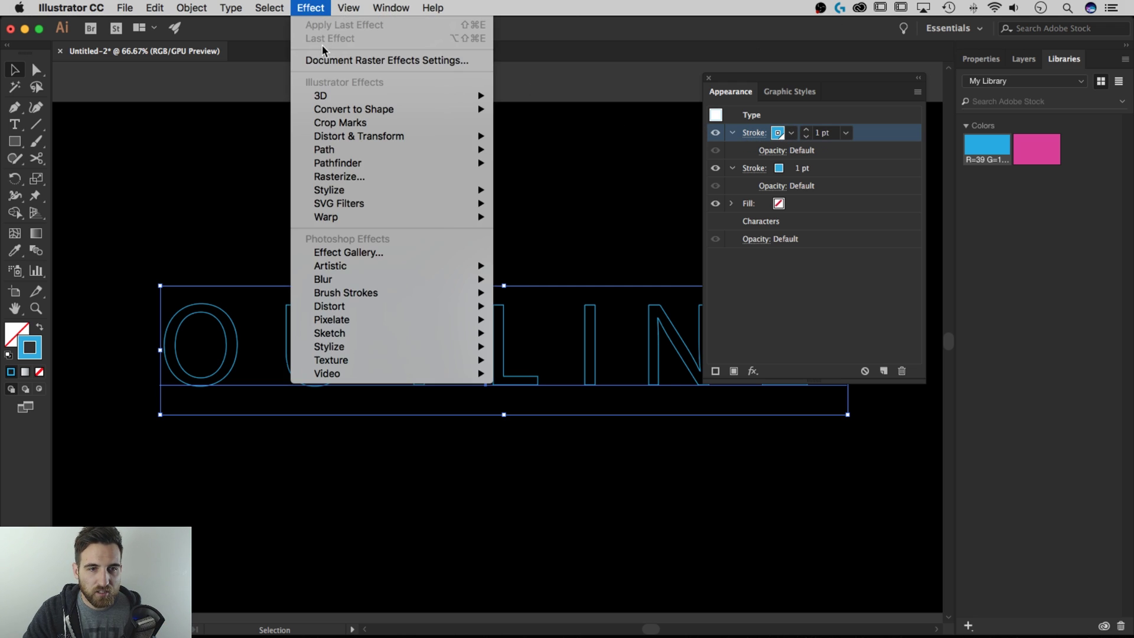
mouse_move(472, 150)
left_click(530, 151)
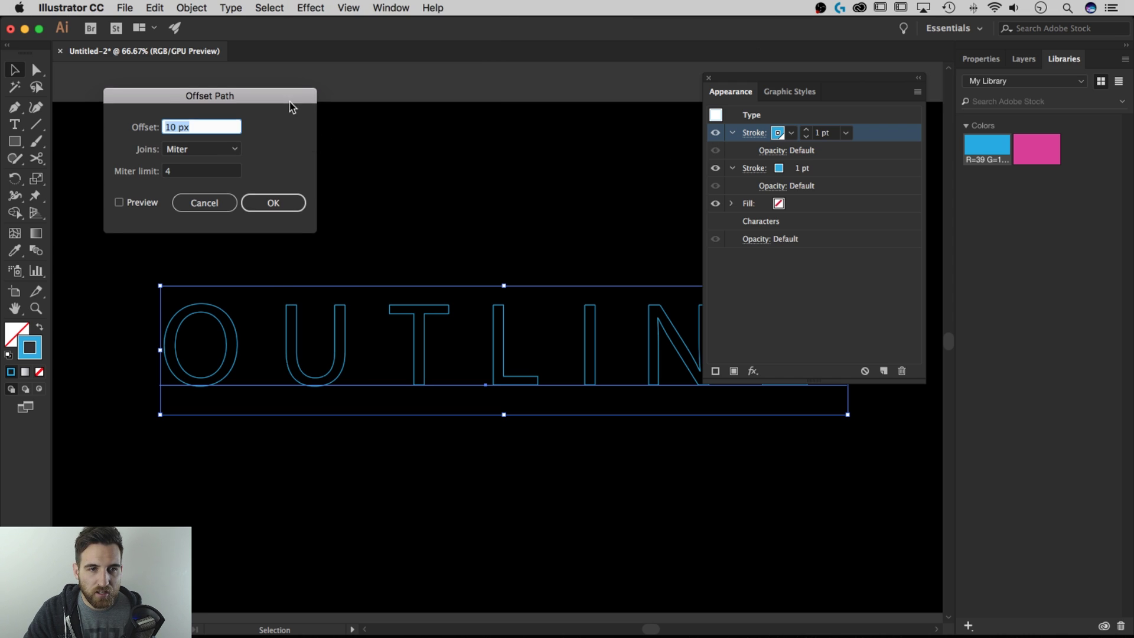
left_click_drag(291, 106, 475, 114)
left_click(302, 215)
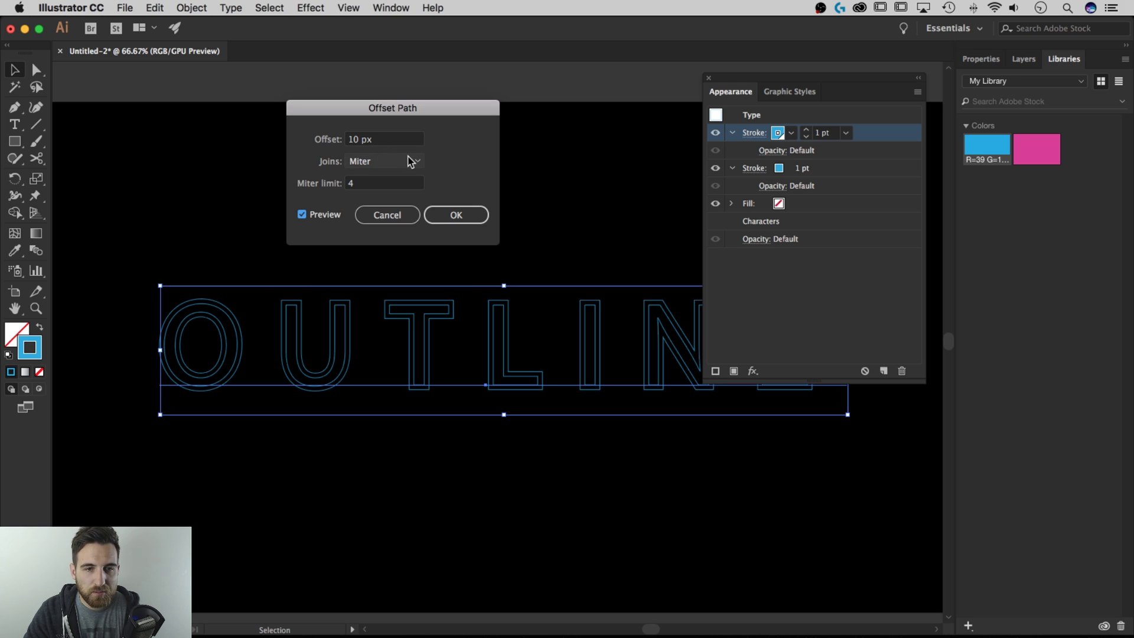
Try Round joins for the offset path and return the joins to Miter.
left_click(384, 161)
left_click(376, 194)
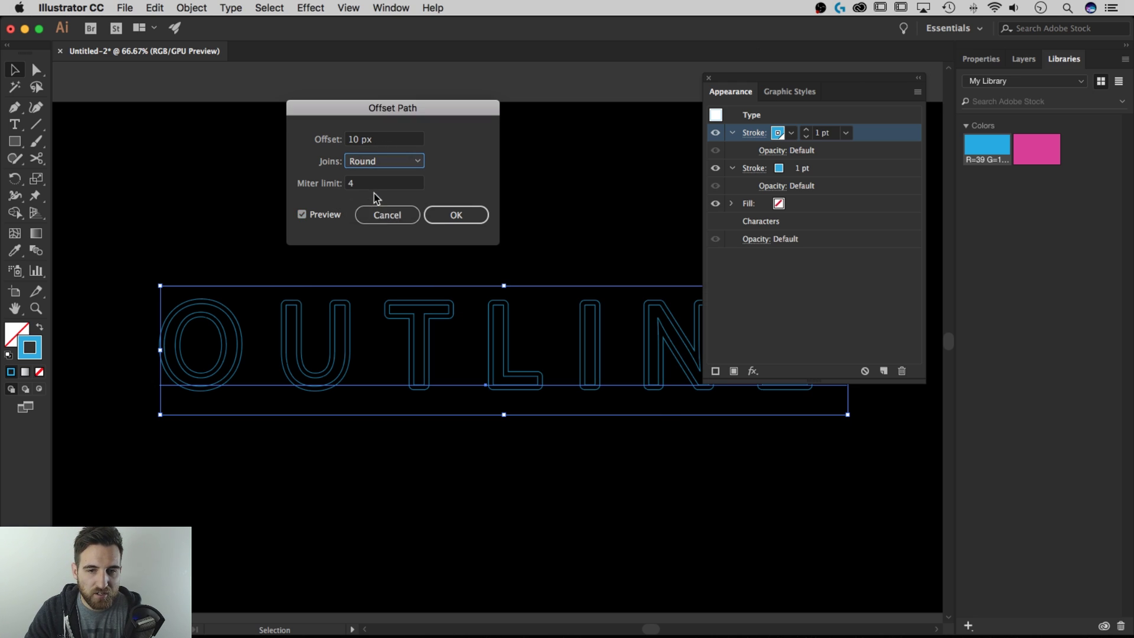
left_click(392, 157)
left_click(382, 174)
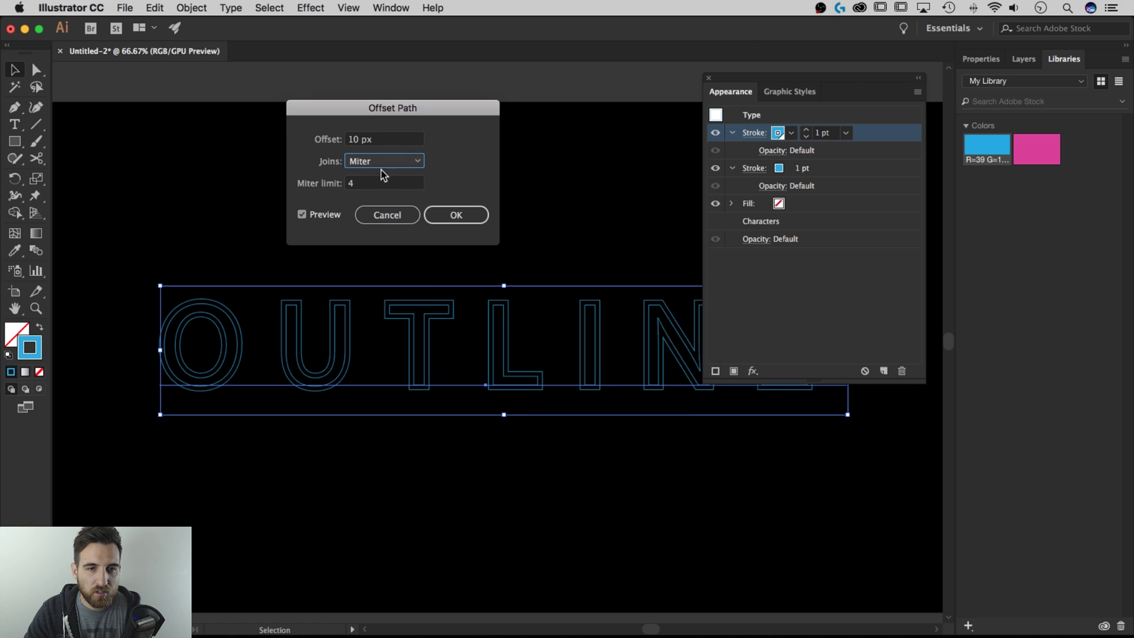
Set the offset to 13 px and apply the effect to the upper stroke.
left_click(385, 141)
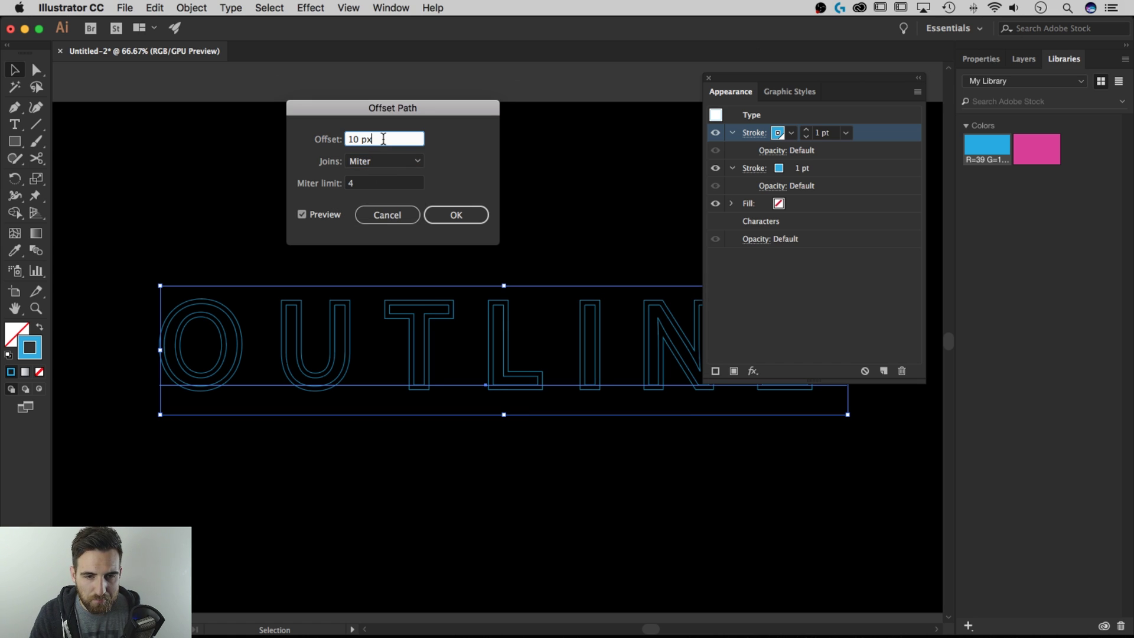
key("Up")
key("Up")
key("Up")
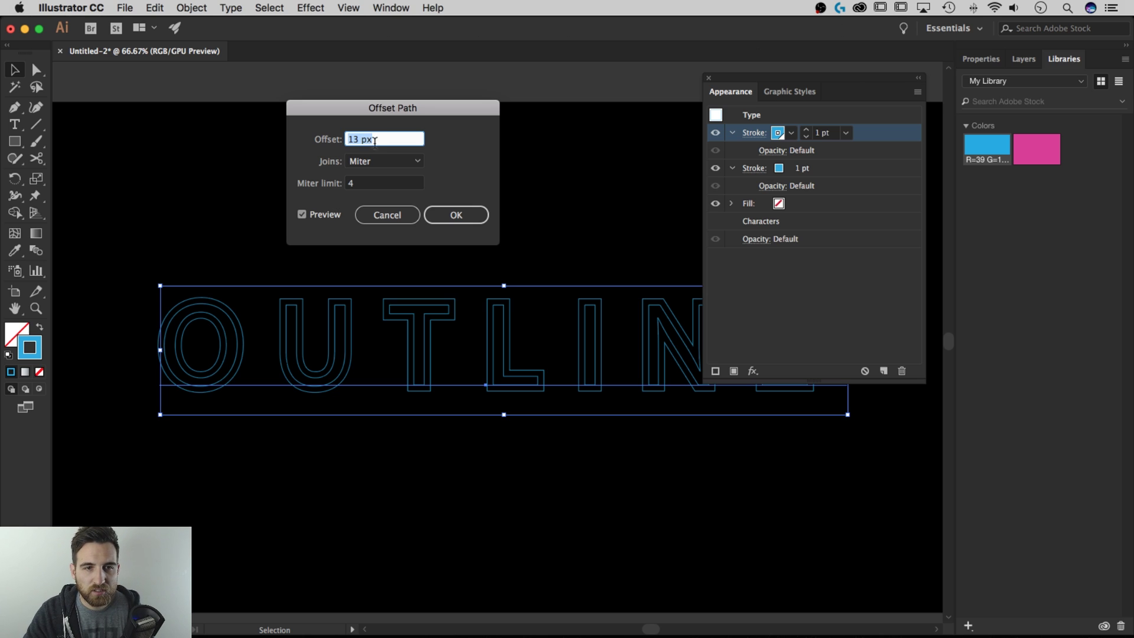
left_click(473, 216)
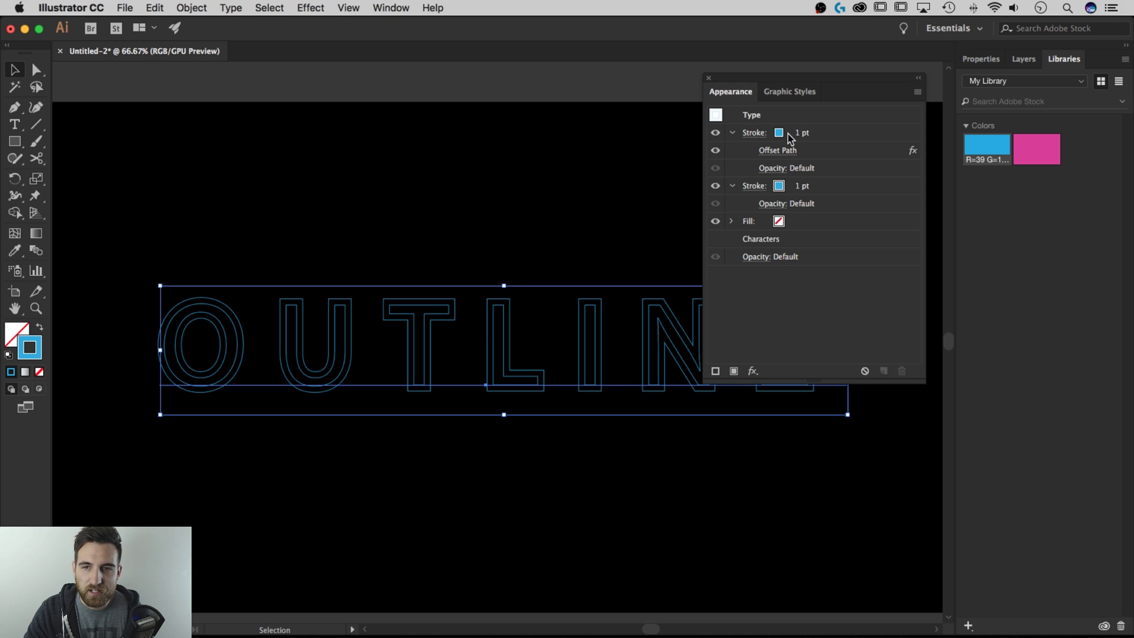
Collapse the two stroke entries and duplicate the upper stroke together with its Offset Path effect.
left_click(732, 133)
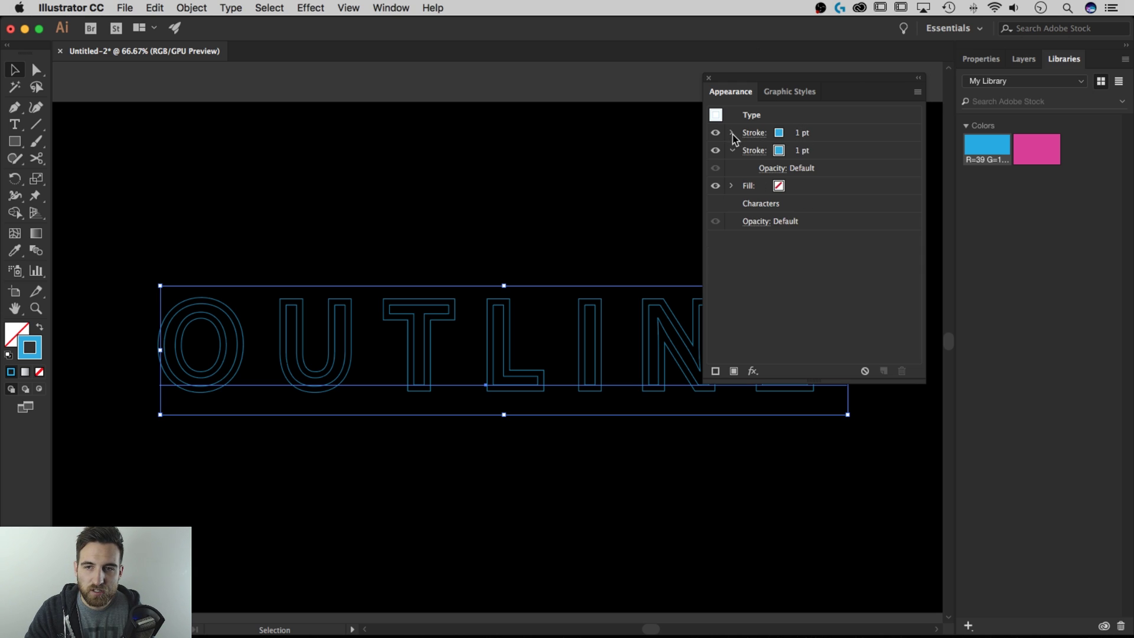
left_click(732, 150)
left_click(827, 139)
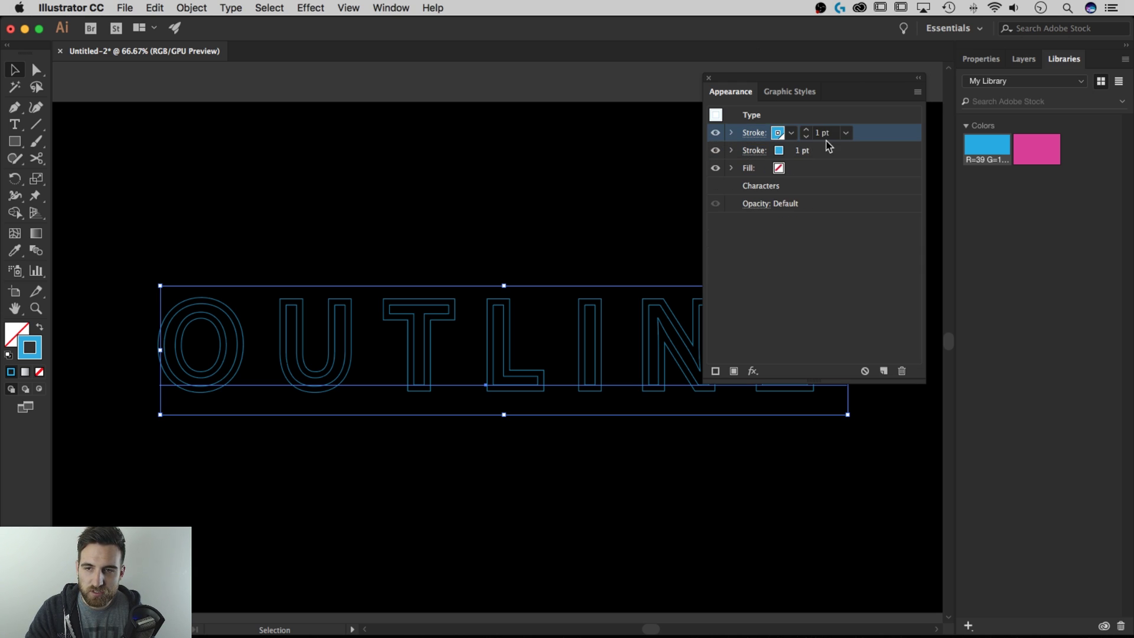
left_click_drag(882, 139, 876, 124)
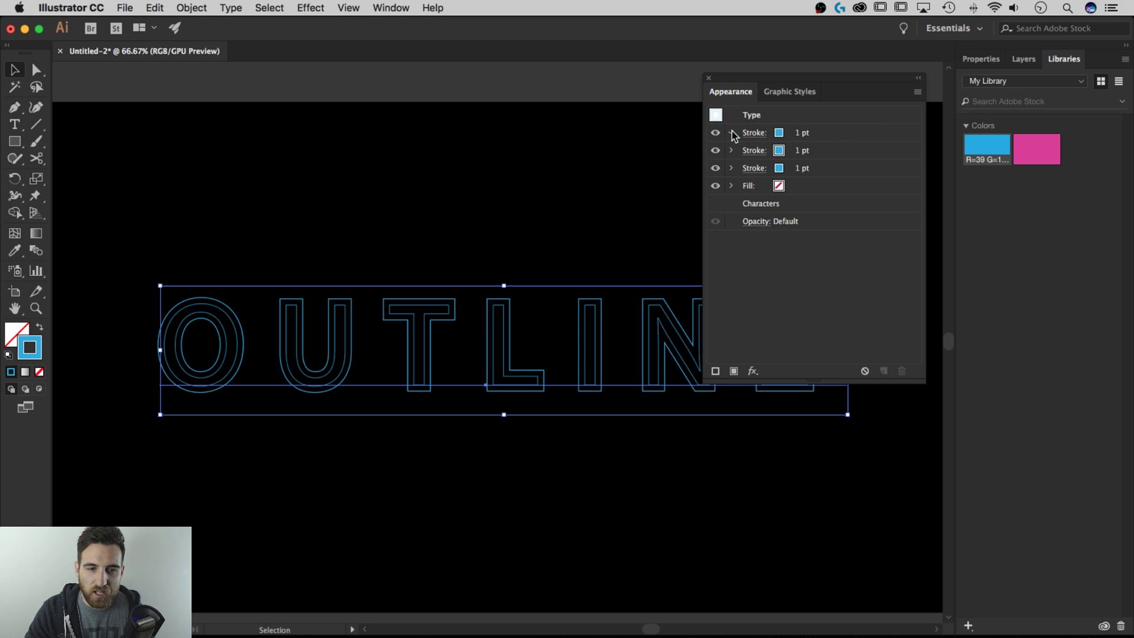
Double the topmost stroke's Offset Path value to 26 px by entering 13 px*2.
left_click(732, 134)
left_click(786, 151)
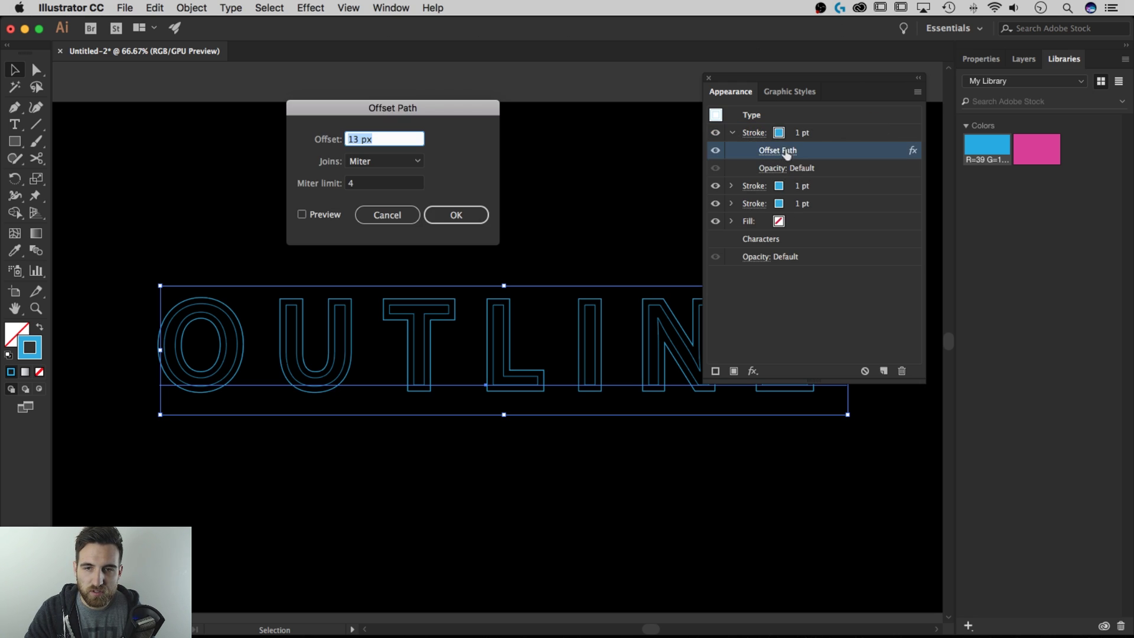
left_click(389, 137)
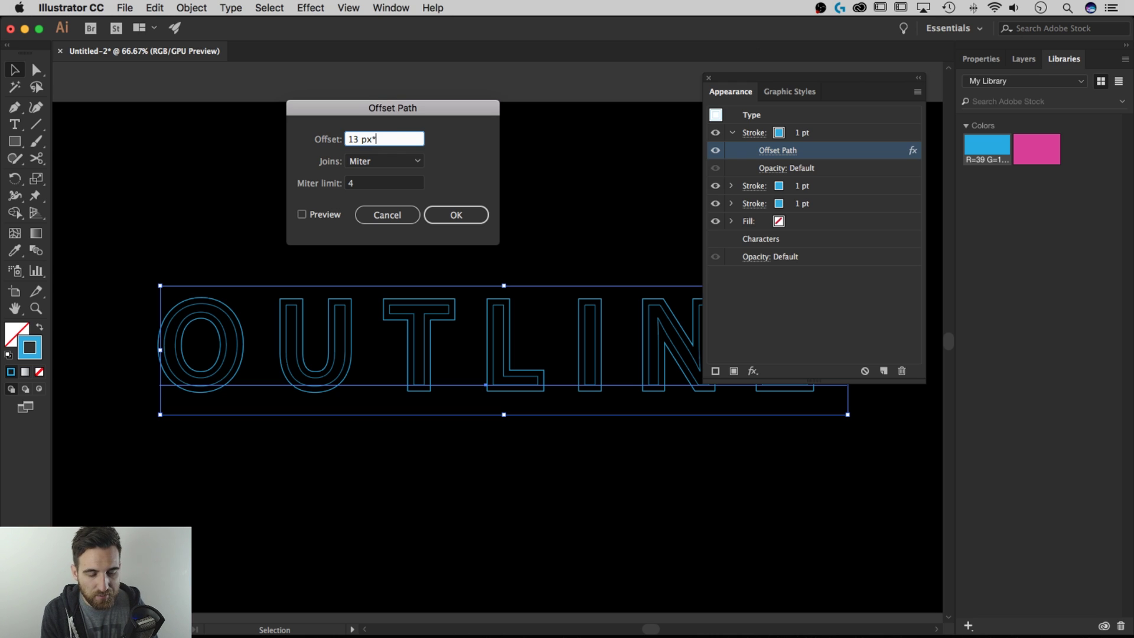
key("Tab")
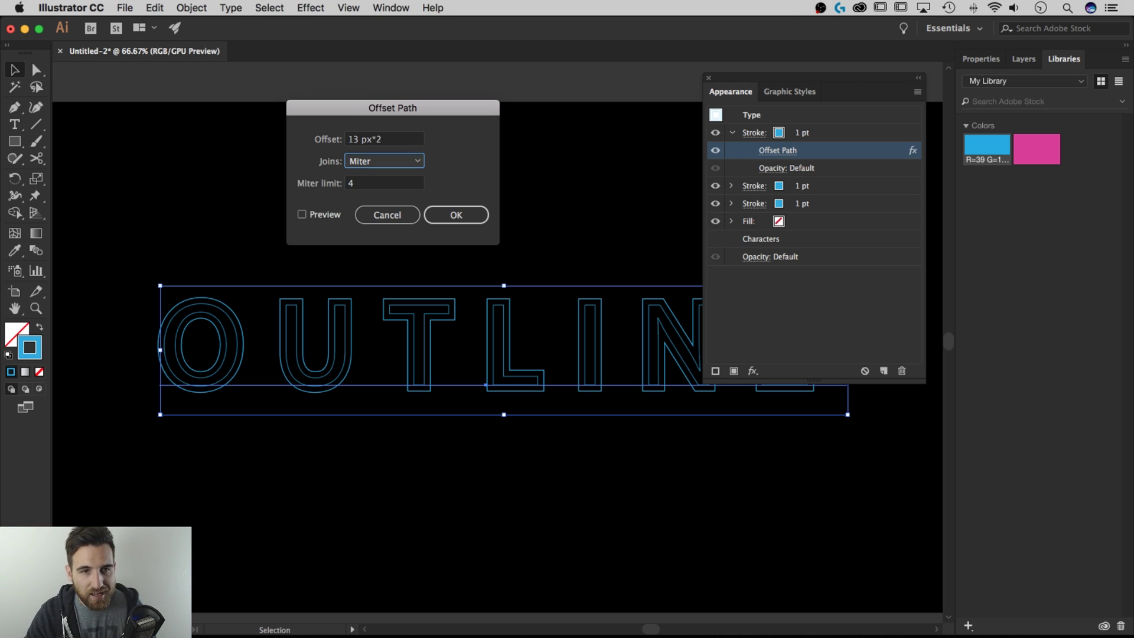
left_click(449, 215)
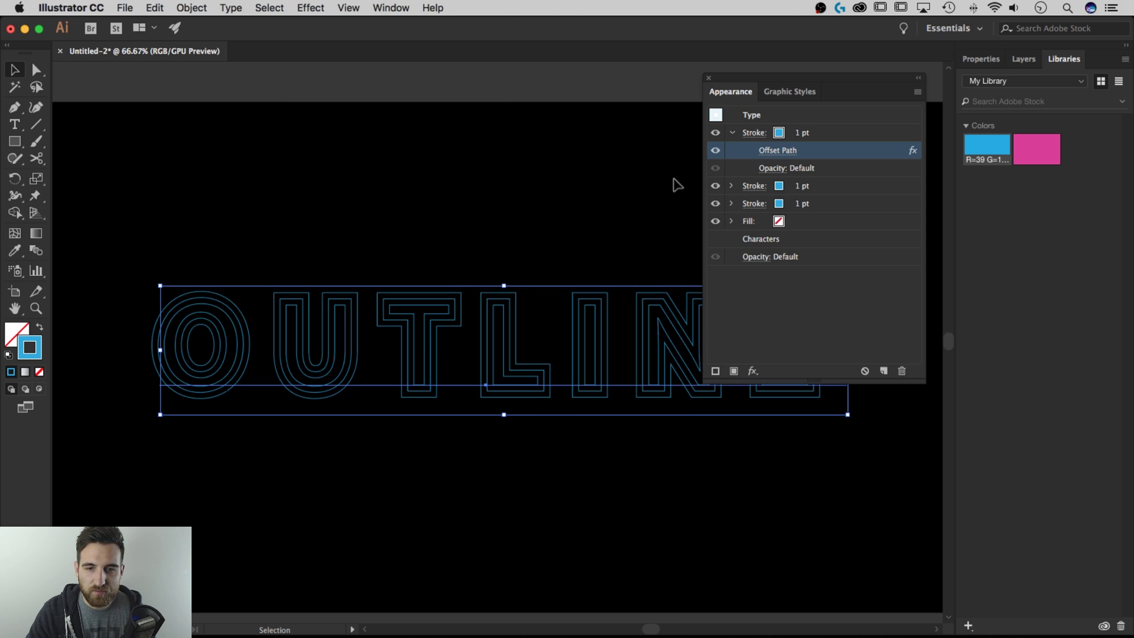
Duplicate the topmost stroke with its 26 px offset and collapse the new entry.
left_click(821, 133)
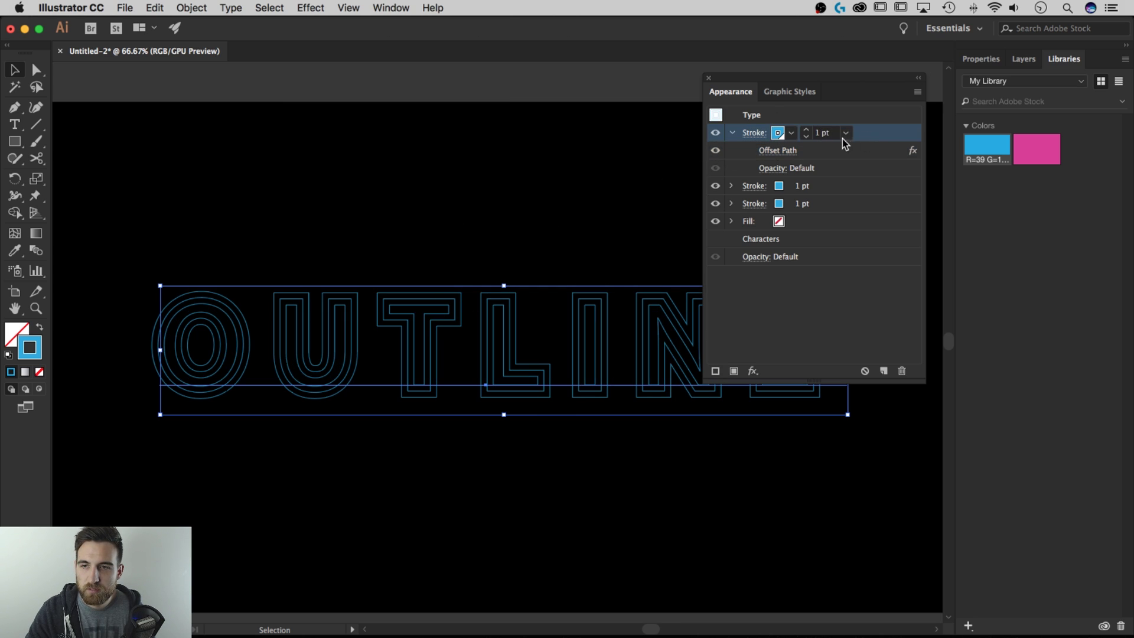
left_click_drag(874, 139, 872, 126)
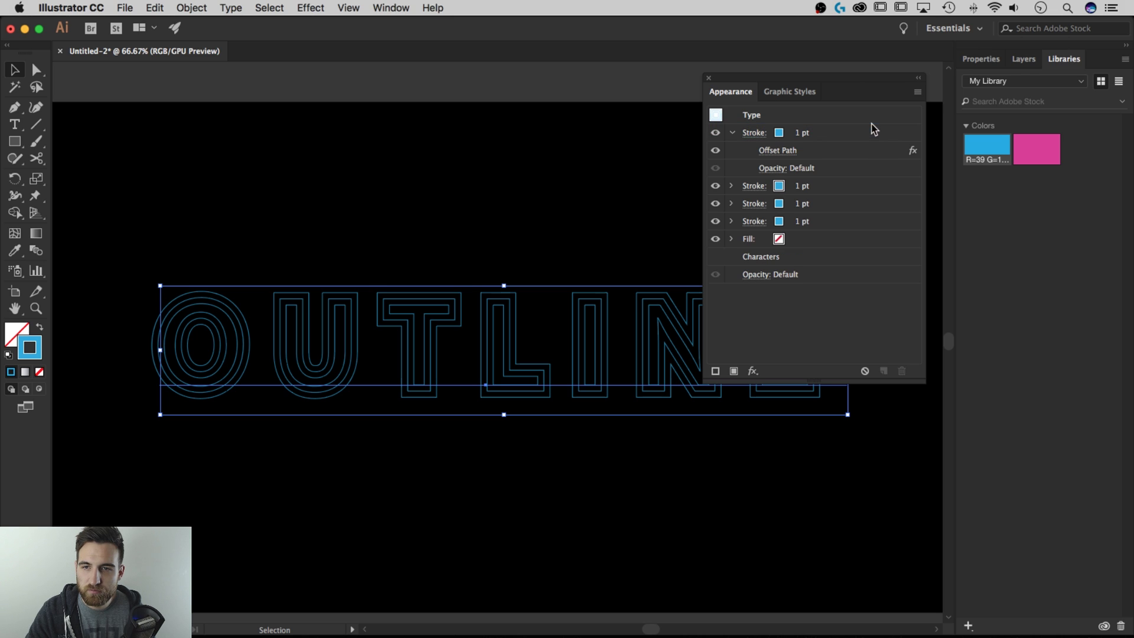
left_click(732, 132)
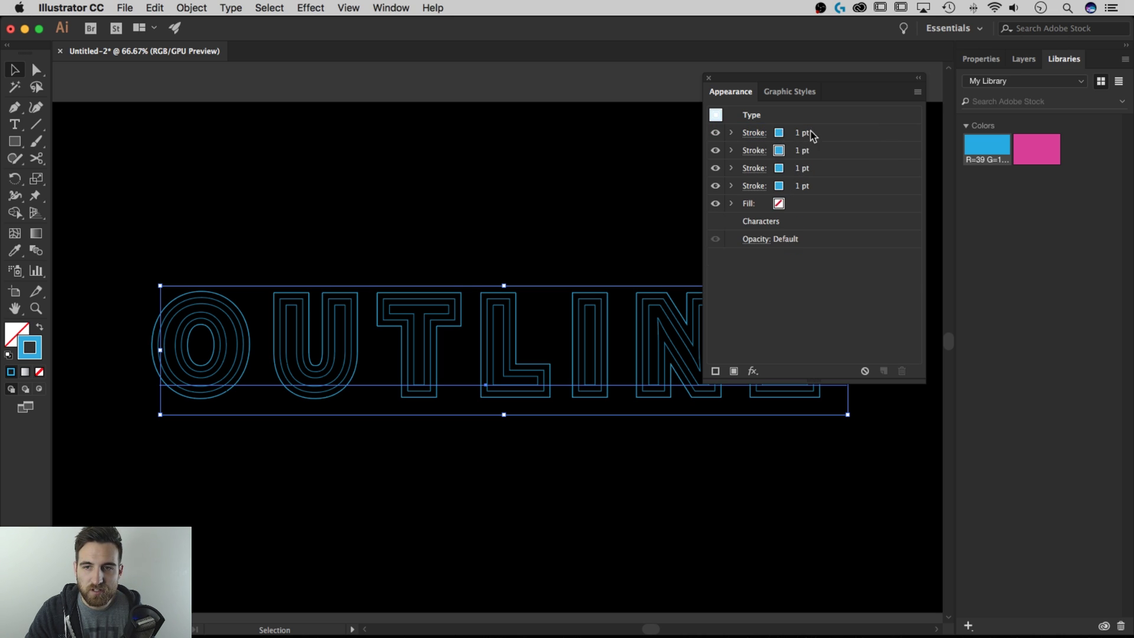
Increase the topmost stroke's Offset Path value to 39 px by entering 26 px+13.
left_click(839, 134)
left_click(732, 134)
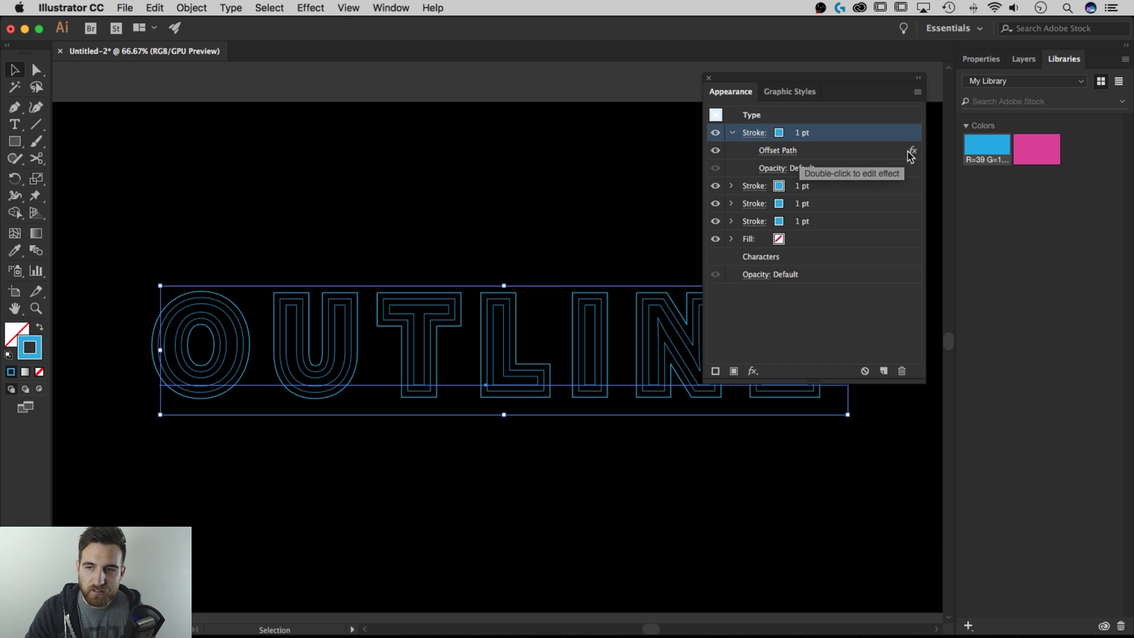
double_click(773, 153)
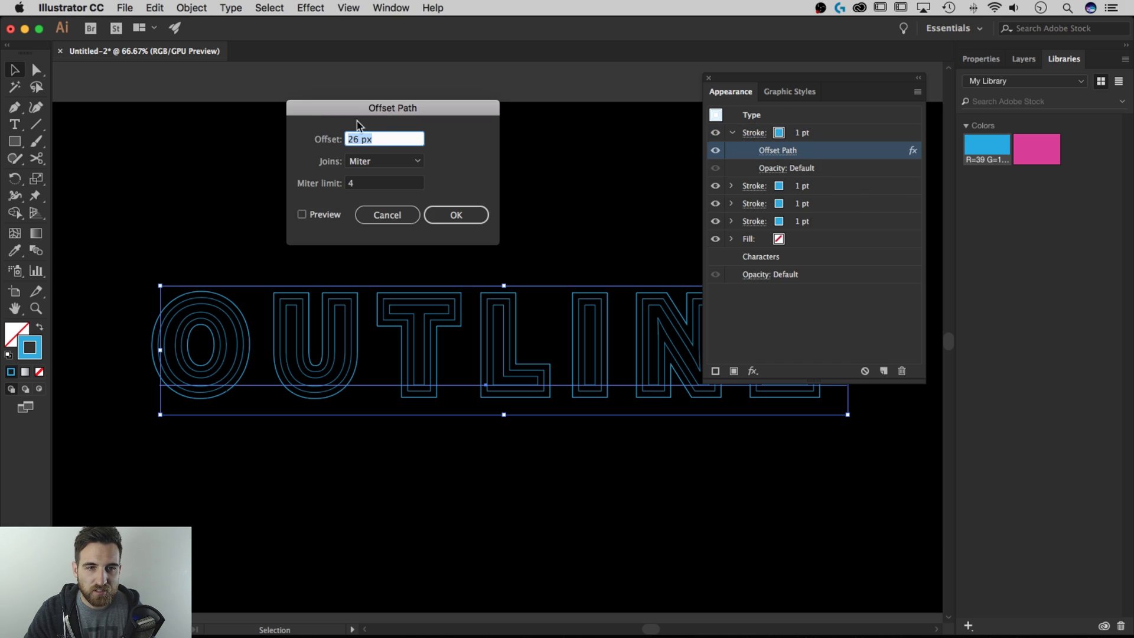
left_click(379, 139)
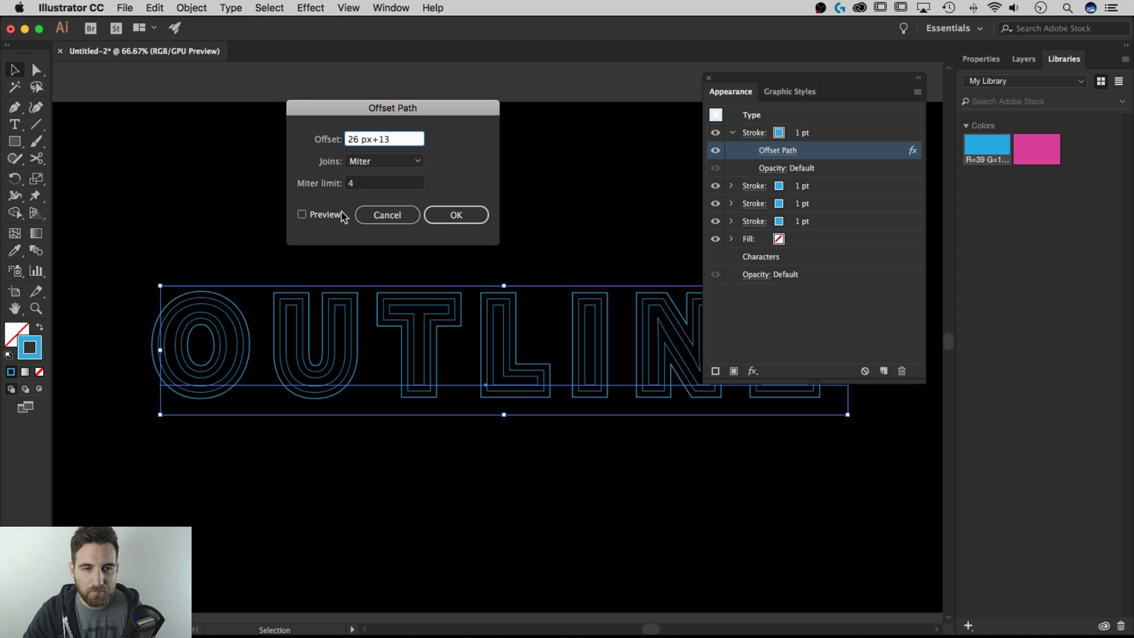
left_click(325, 215)
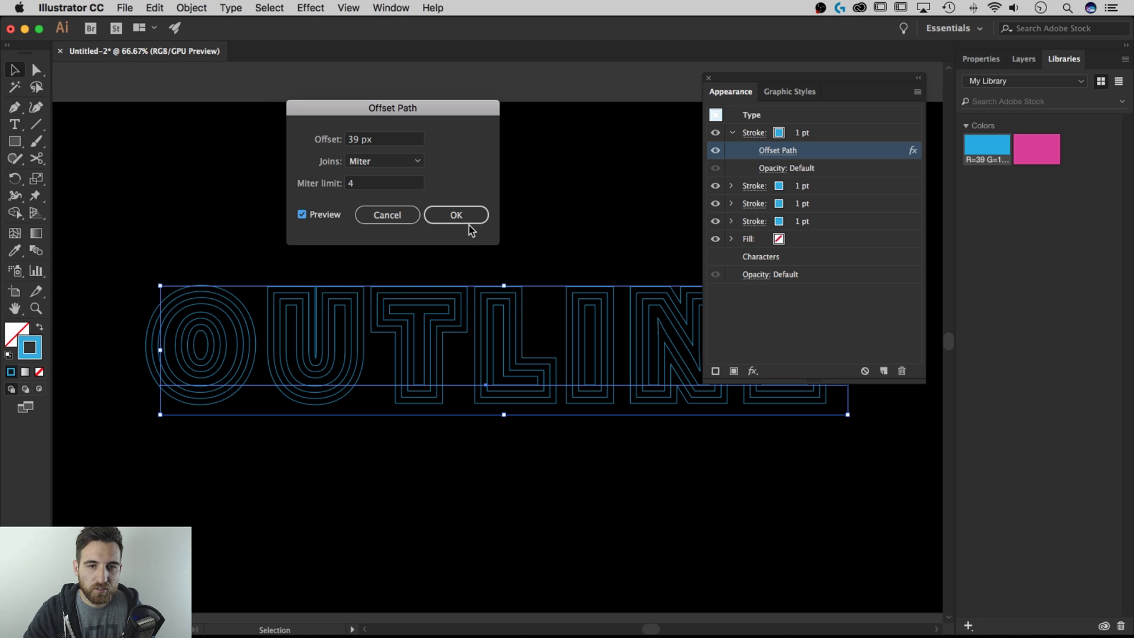
left_click(456, 215)
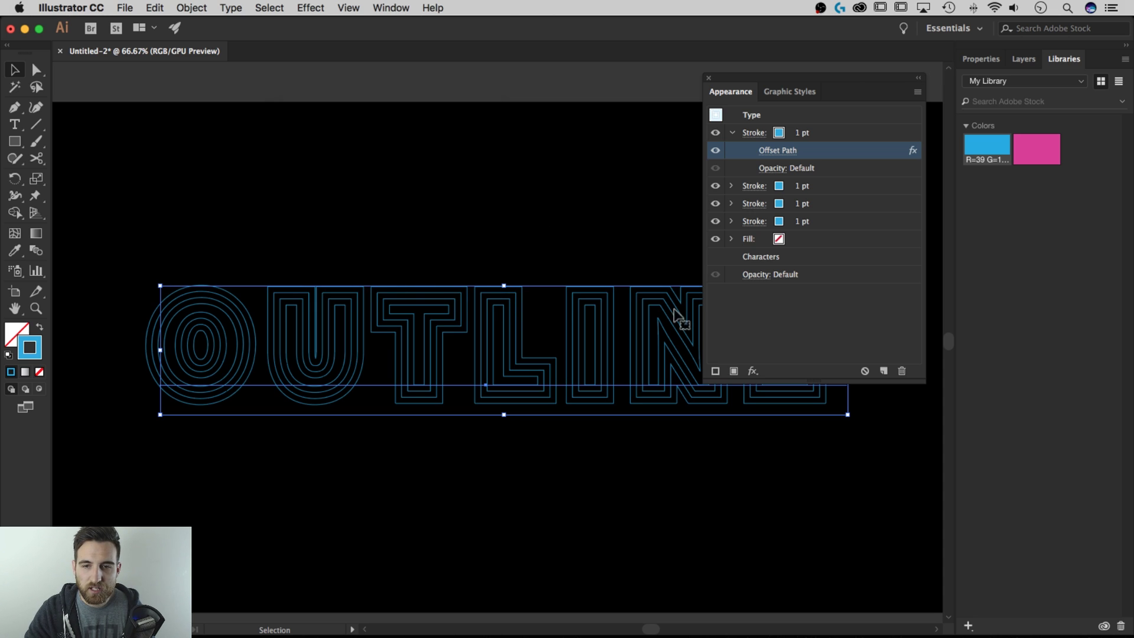
Replace the whole word in the outlined text object with PIXEL and deselect it.
left_click(698, 561)
left_click_drag(689, 503, 638, 500)
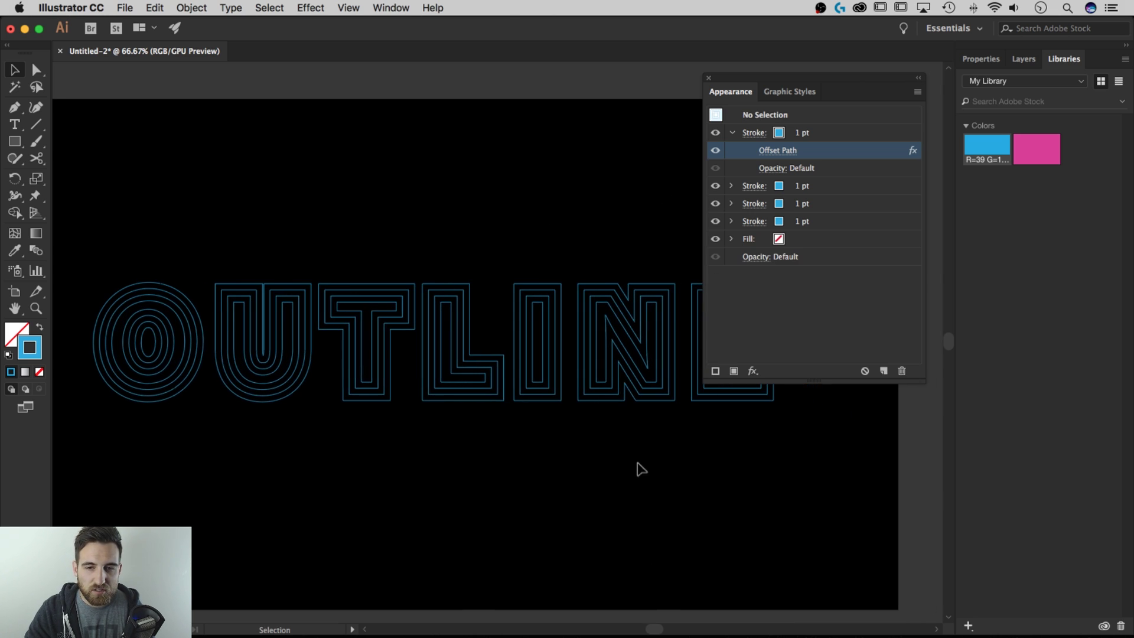
double_click(476, 352)
key("super+a")
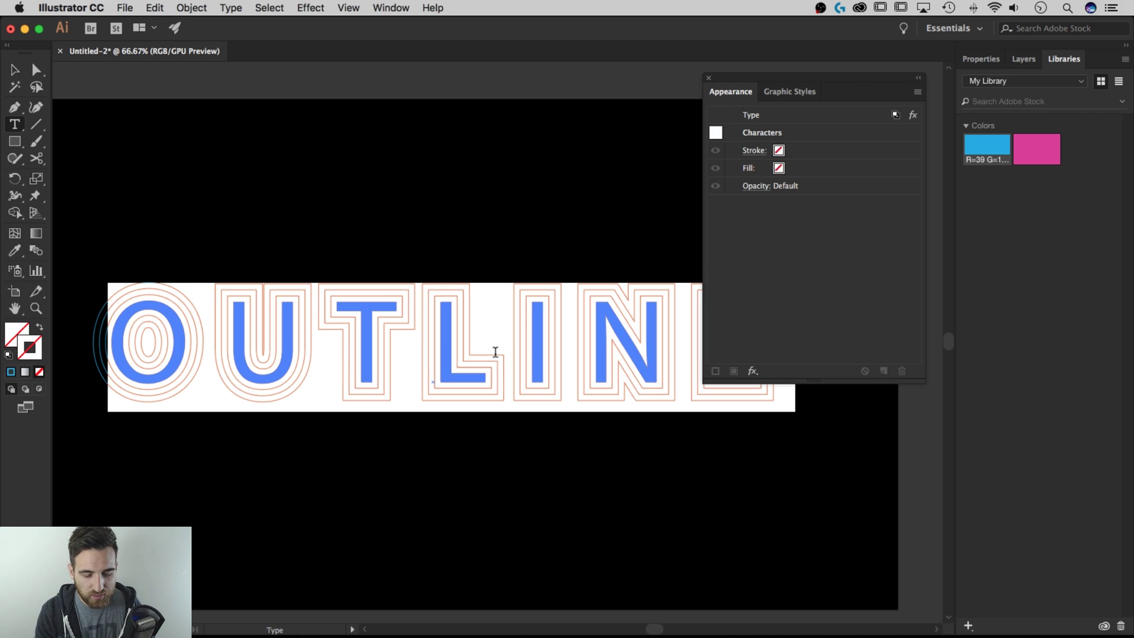
type("PIXWL")
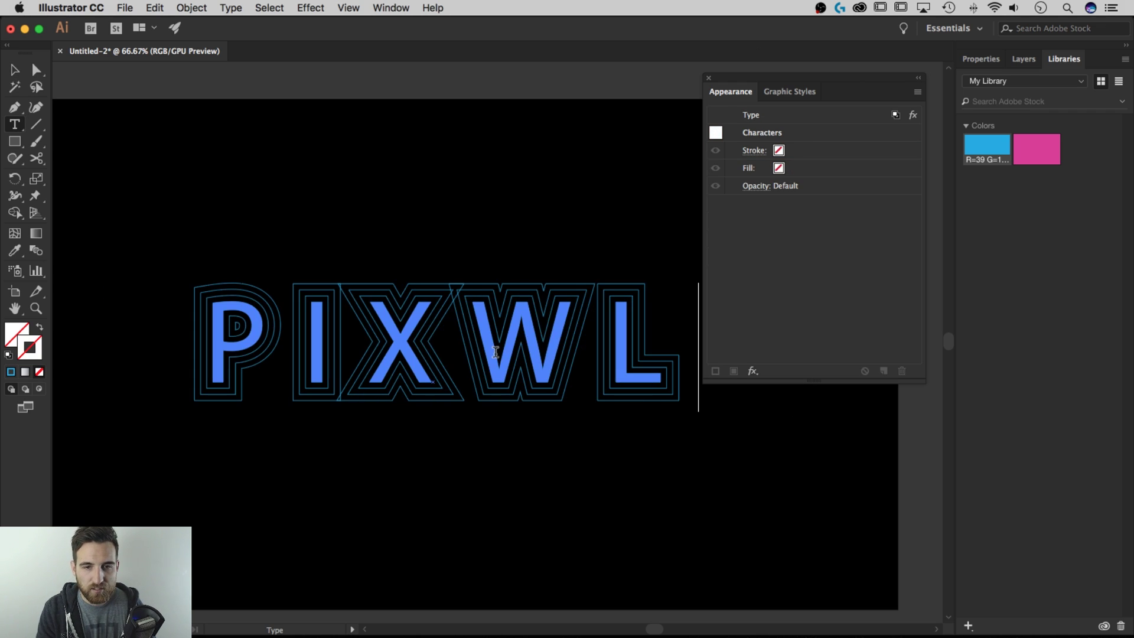
key("BackSpace")
key("BackSpace")
type("EL")
key("Escape")
left_click(519, 248)
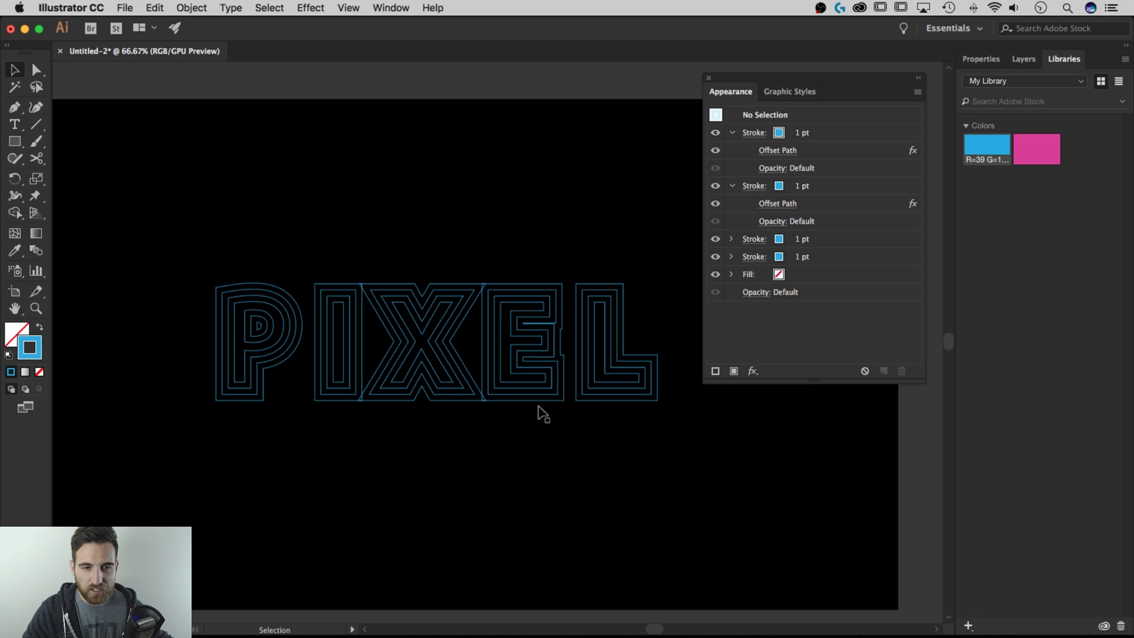
Change the font of all the PIXEL text to DIN 2014 Extra Light.
left_click(519, 354)
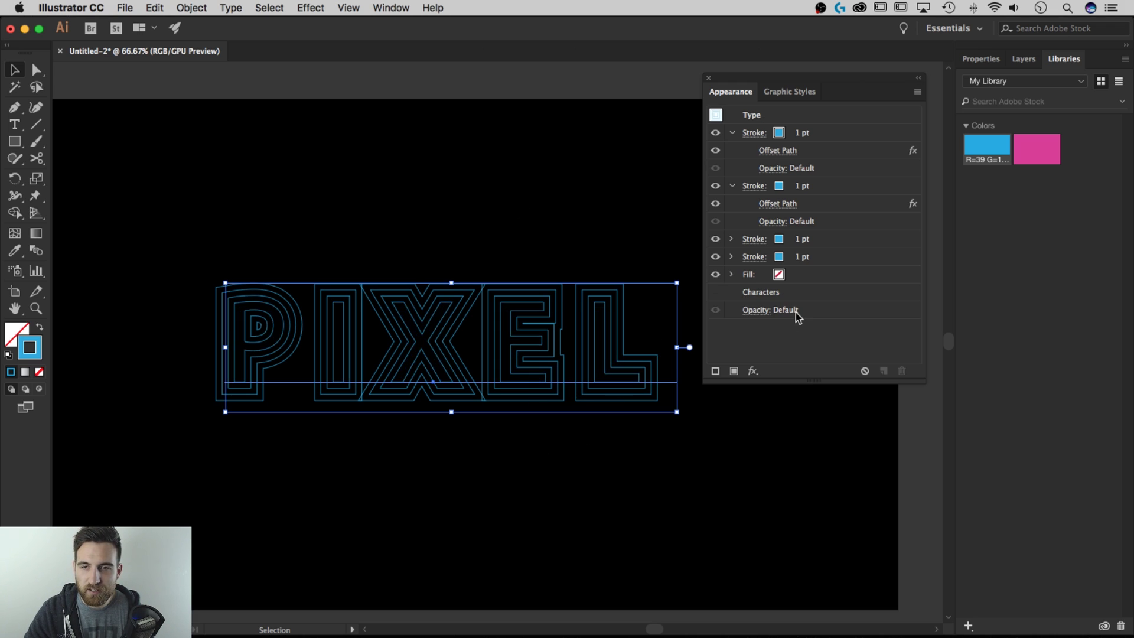
double_click(551, 322)
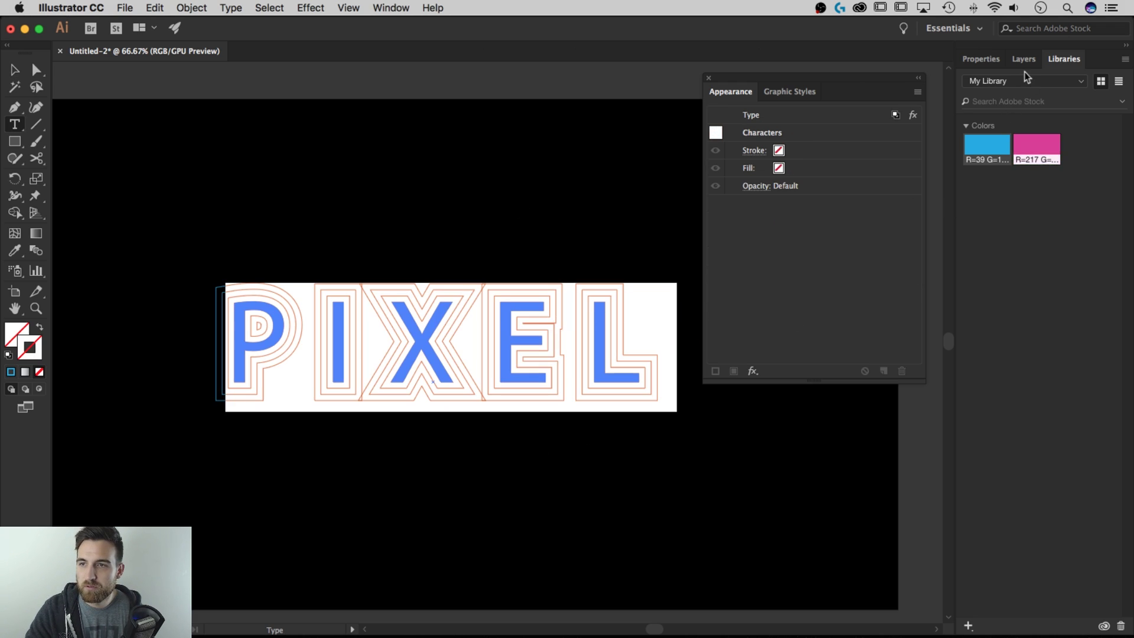
left_click(976, 60)
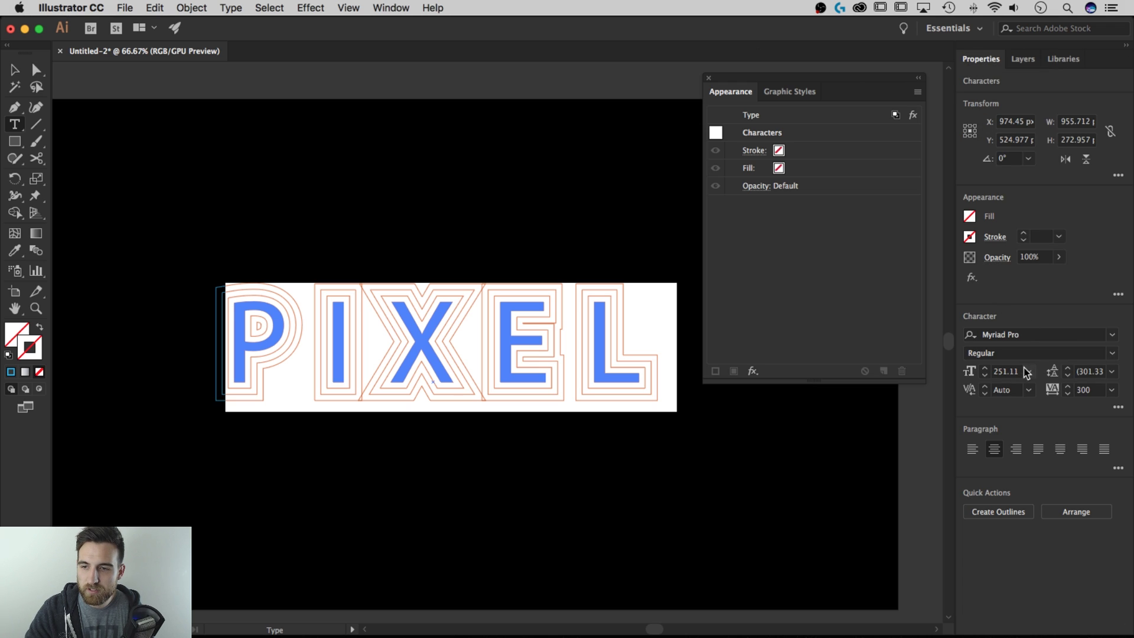
left_click(1019, 332)
type("DIN")
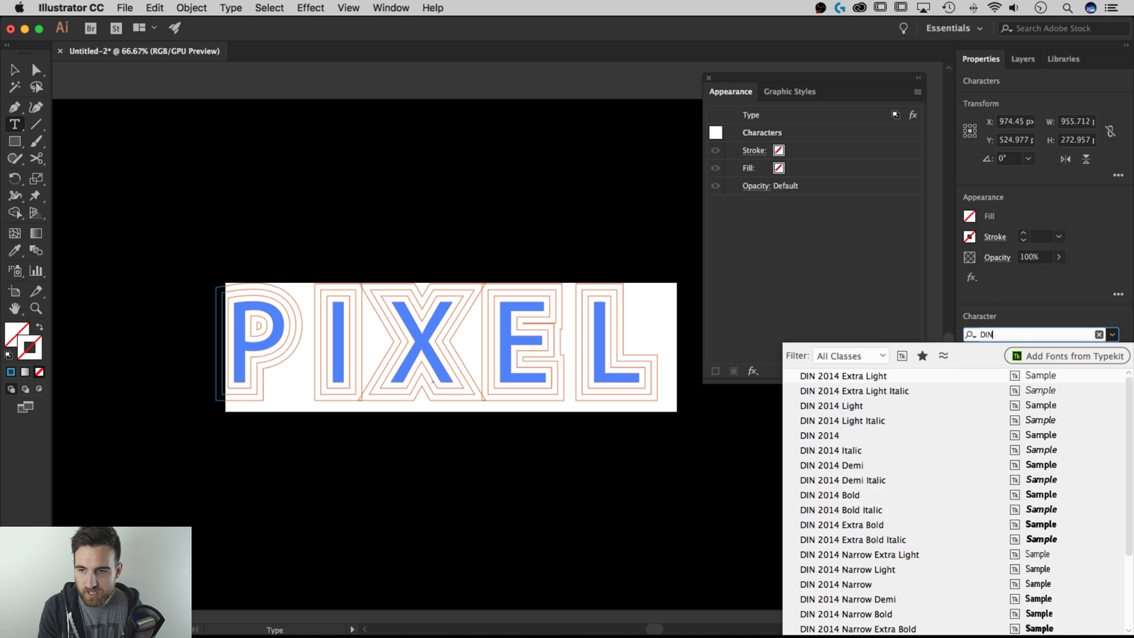
key("Escape")
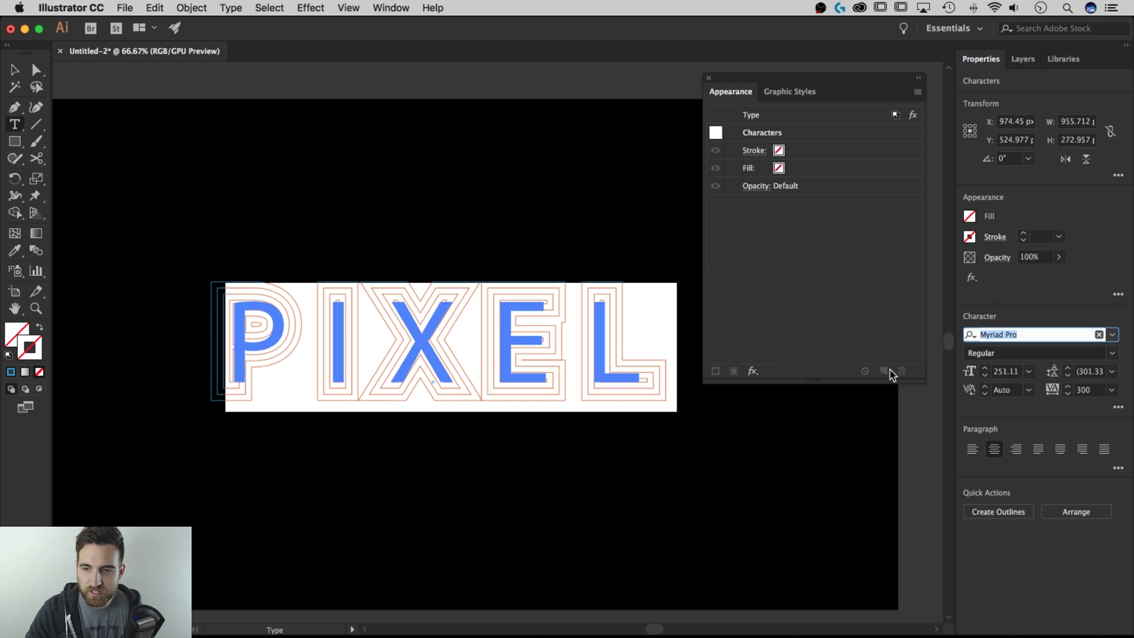
type("DIN")
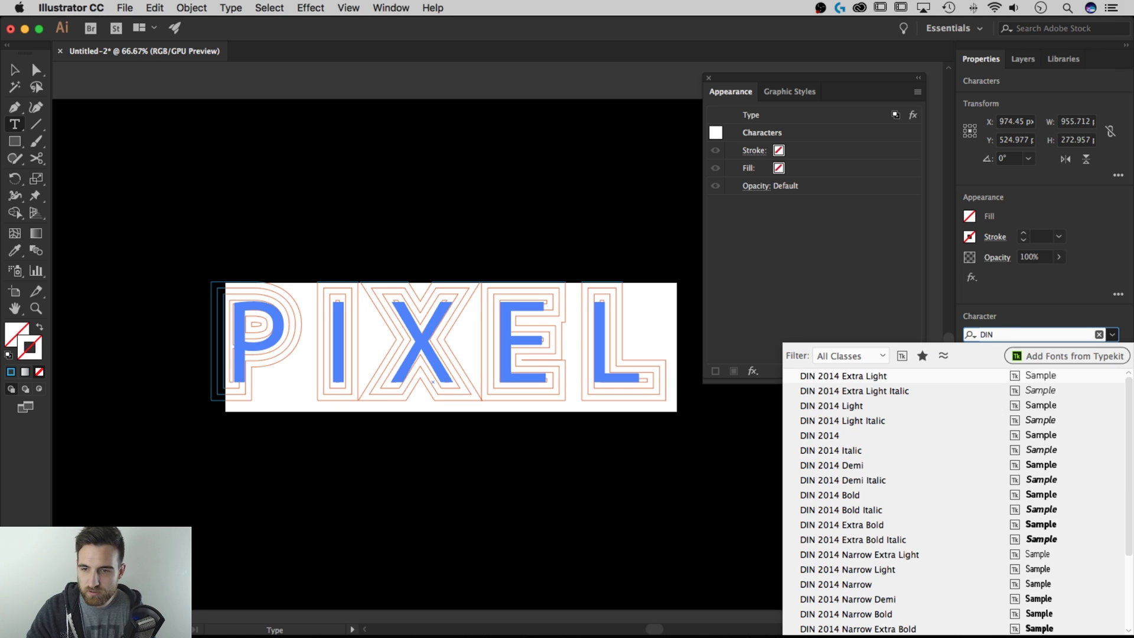
left_click(992, 376)
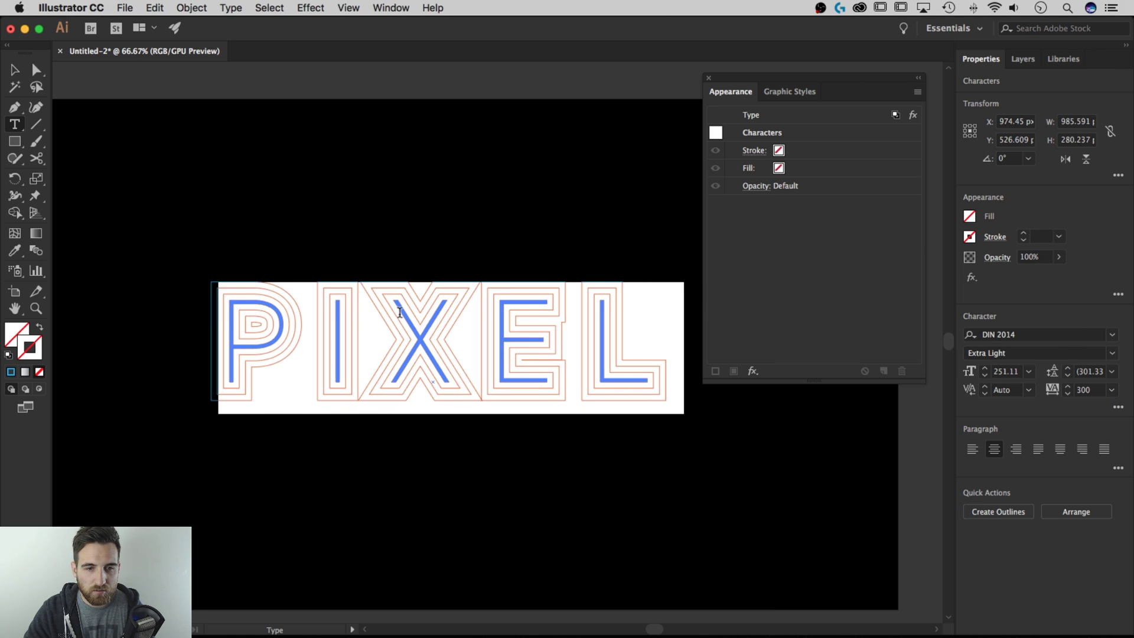
Change the font weight of all the PIXEL text to Light and deselect it.
left_click(400, 313)
left_click(26, 70)
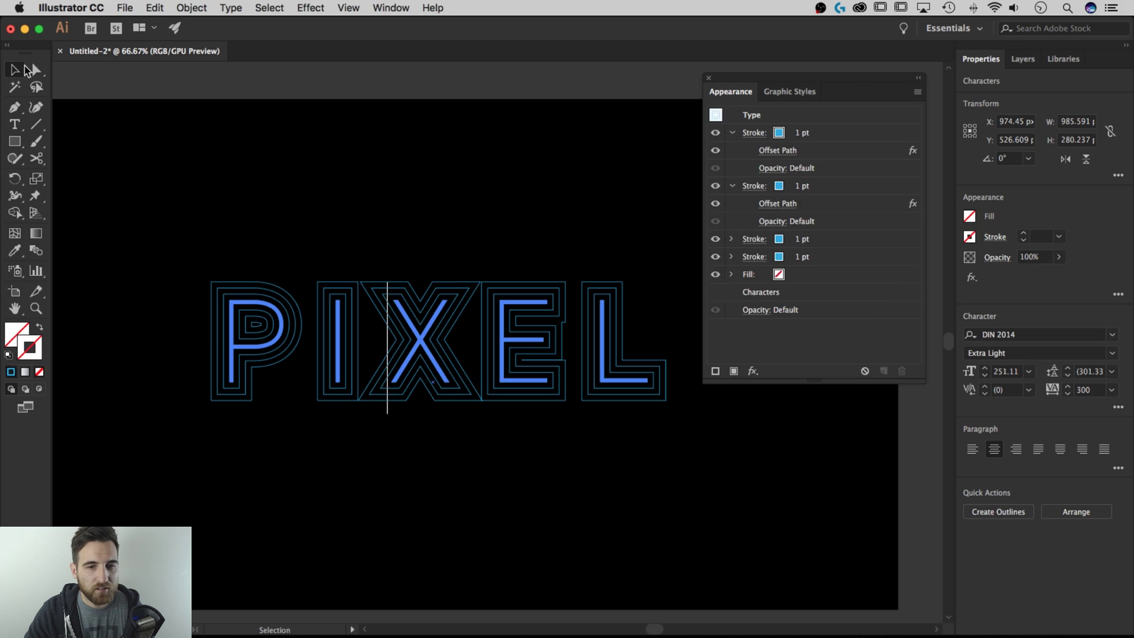
key("super+a")
left_click(1114, 354)
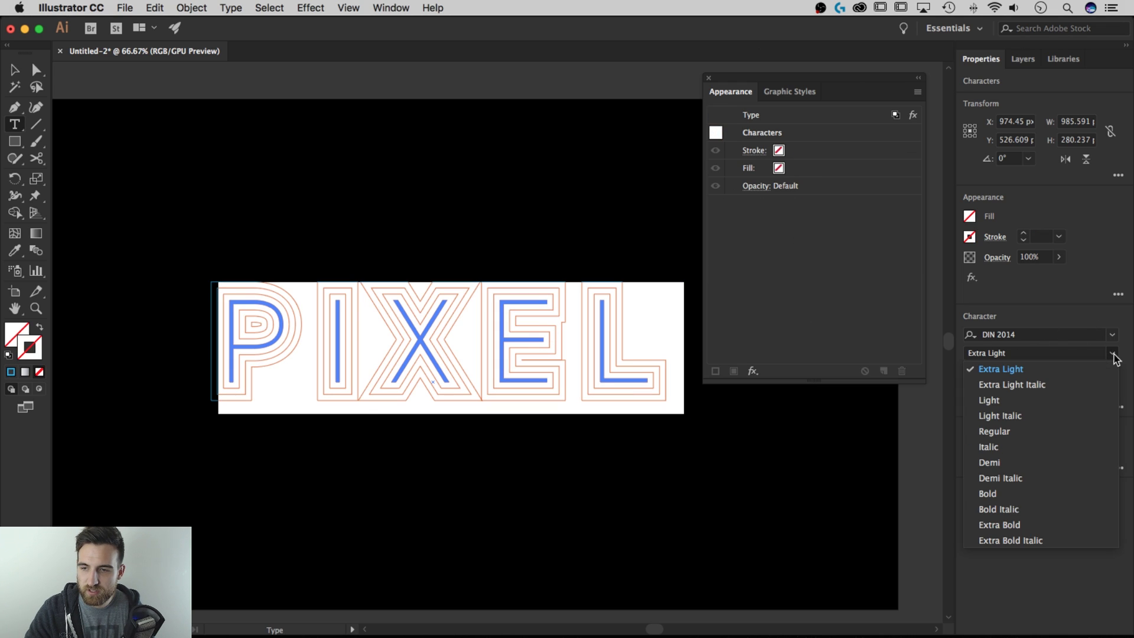
left_click(1062, 401)
left_click(15, 70)
left_click(435, 172)
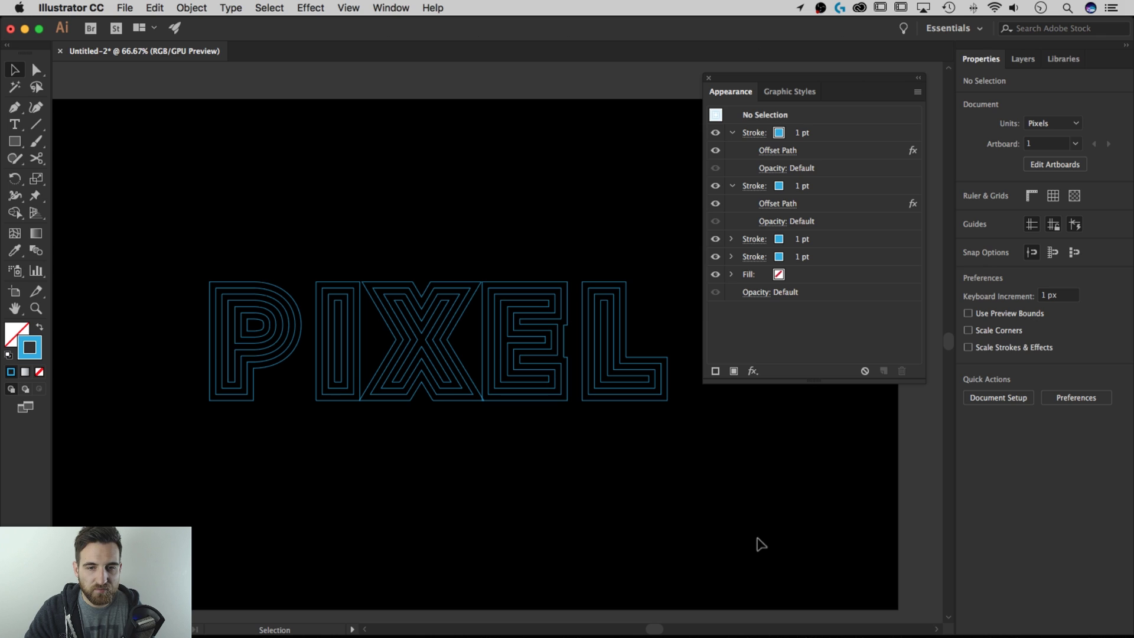
Set the tracking of all the PIXEL text to 500 and deselect it.
double_click(561, 369)
key("super+a")
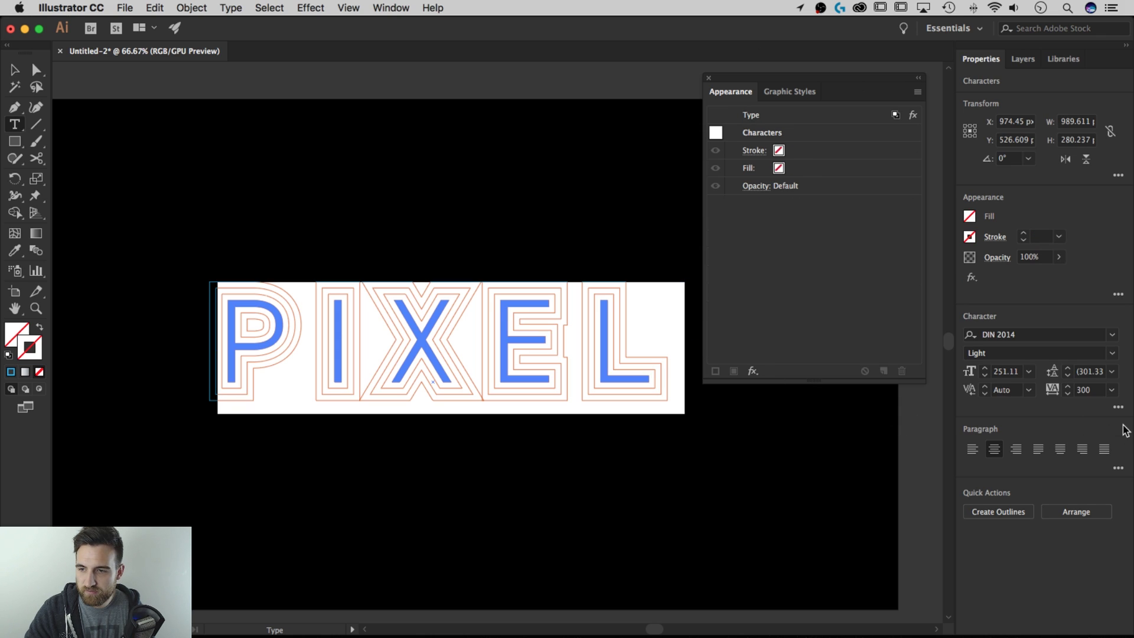
left_click(1101, 392)
type("500")
key("Return")
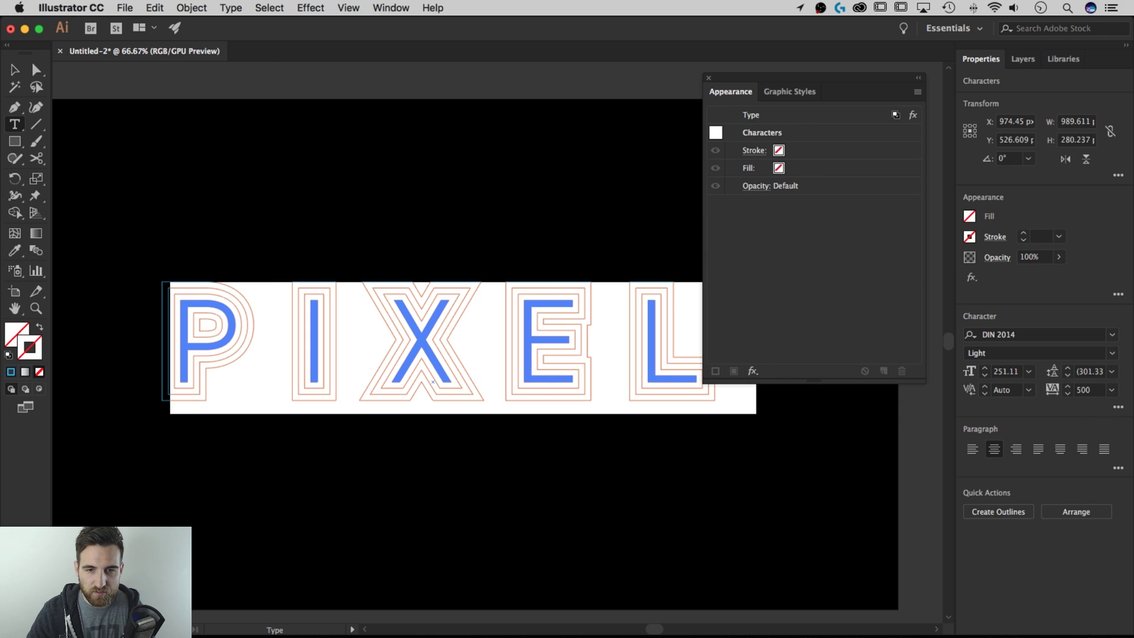
left_click(14, 70)
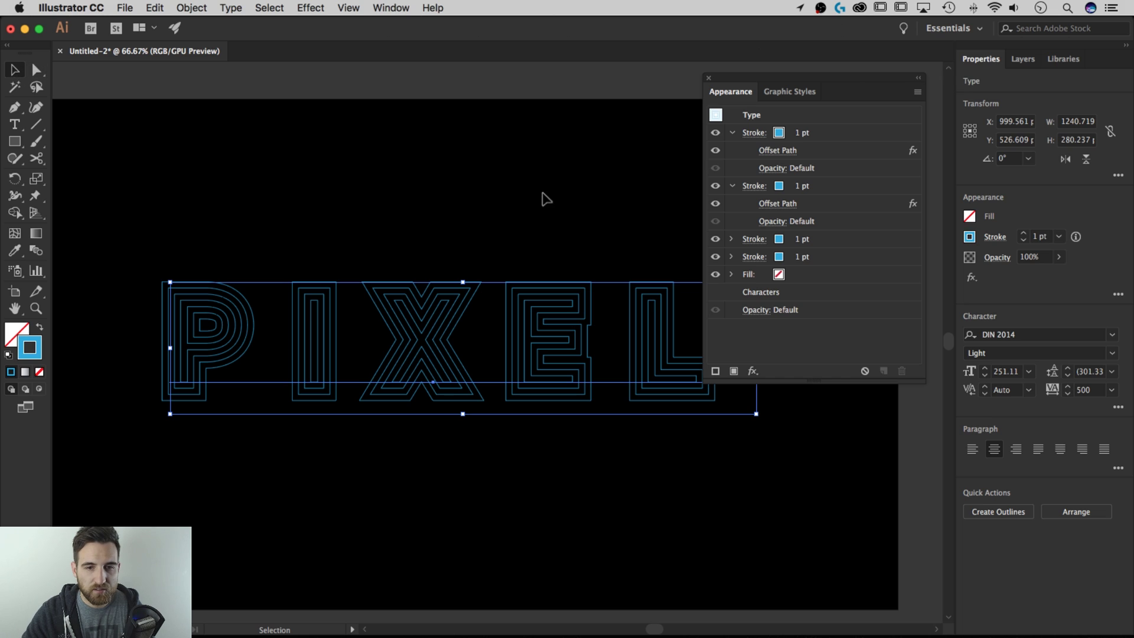
left_click(543, 198)
scroll(732, 496, "right", 3)
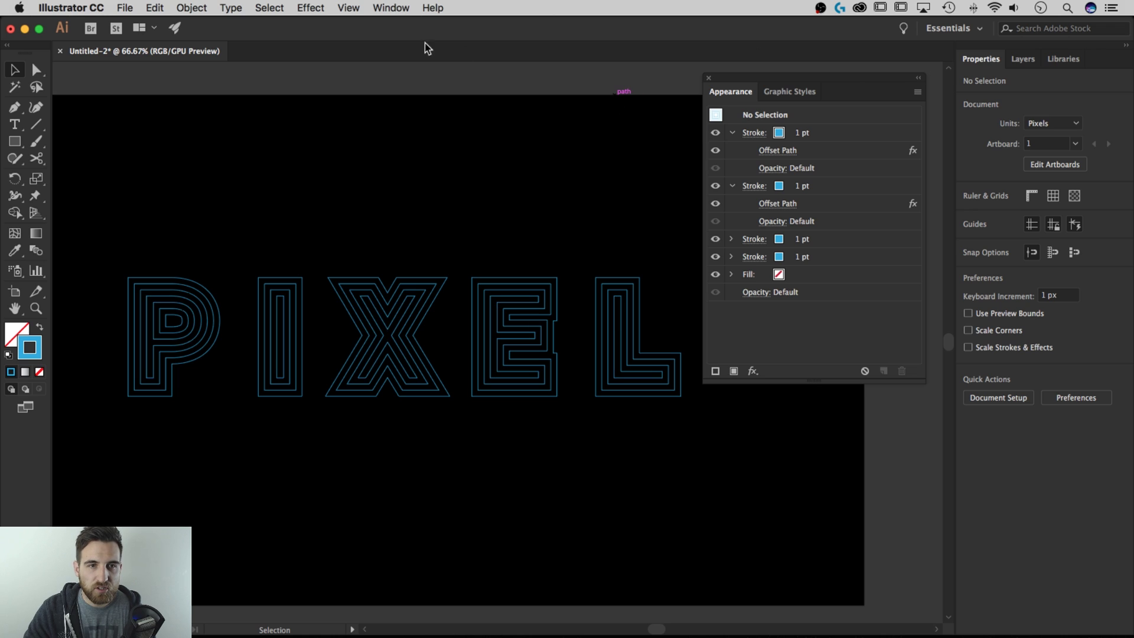
Save the PIXEL text's multi-stroke appearance as a new graphic style.
left_click(400, 8)
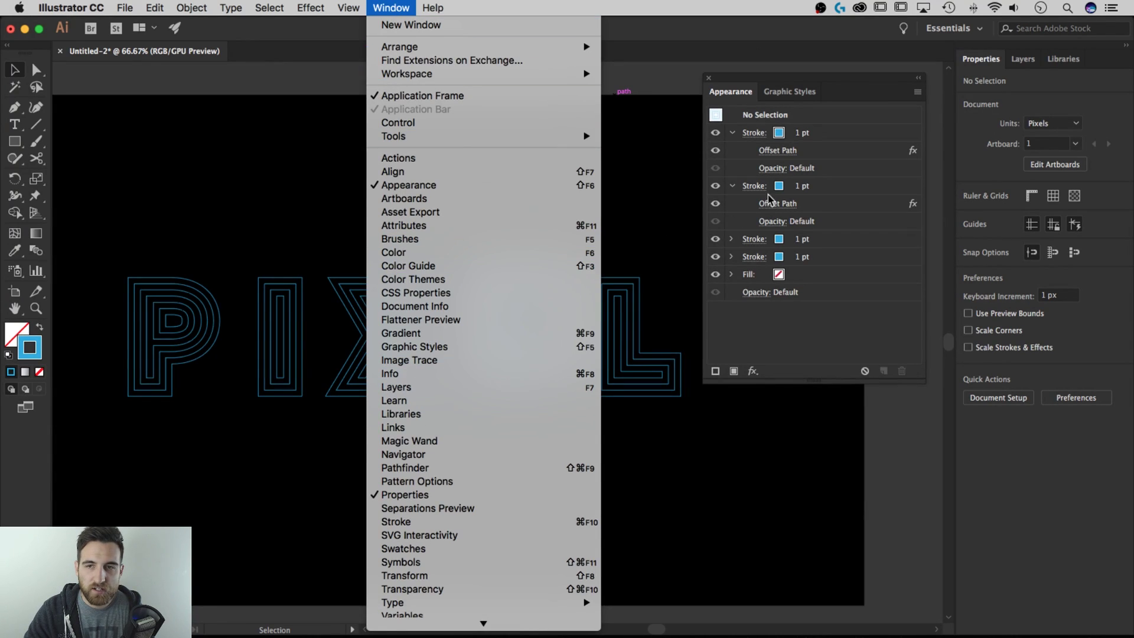
left_click(810, 93)
left_click(785, 92)
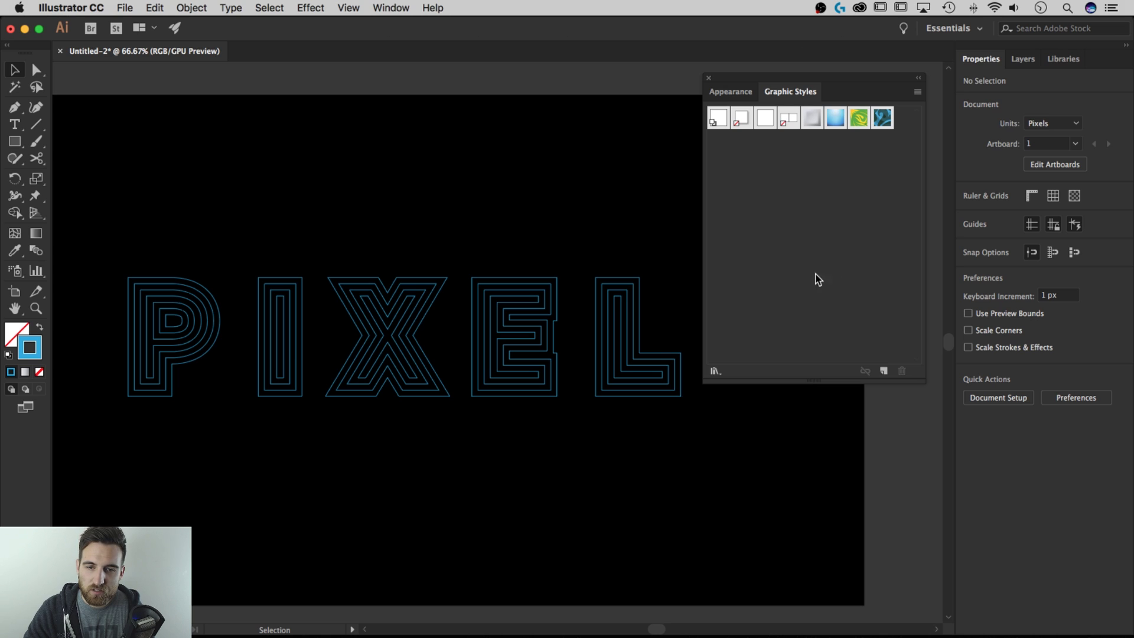
left_click(616, 312)
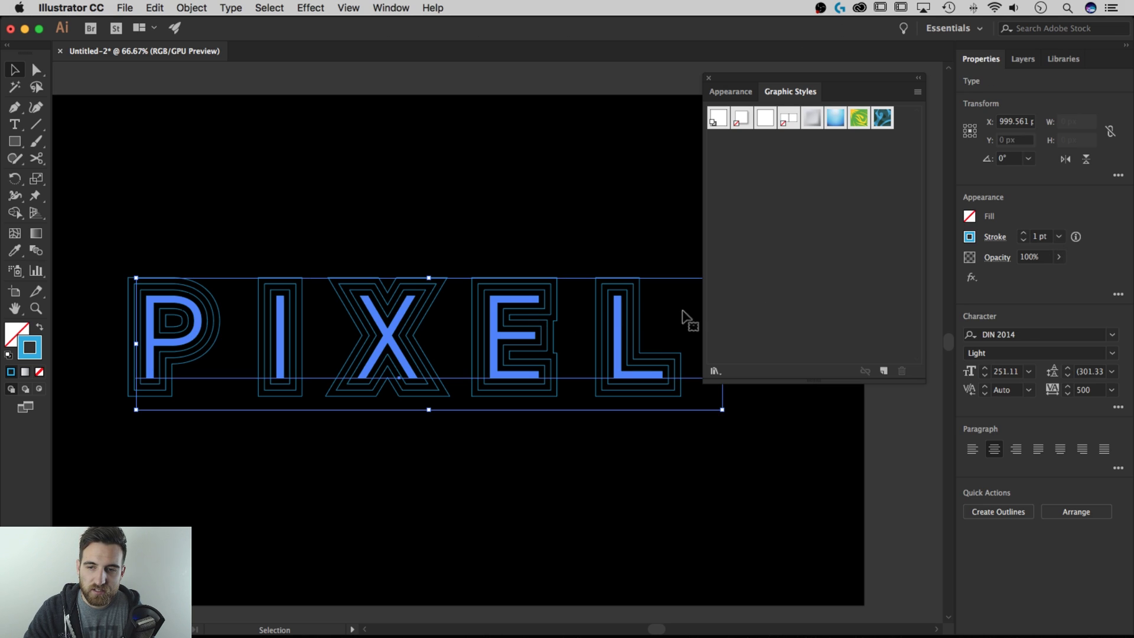
left_click(884, 371)
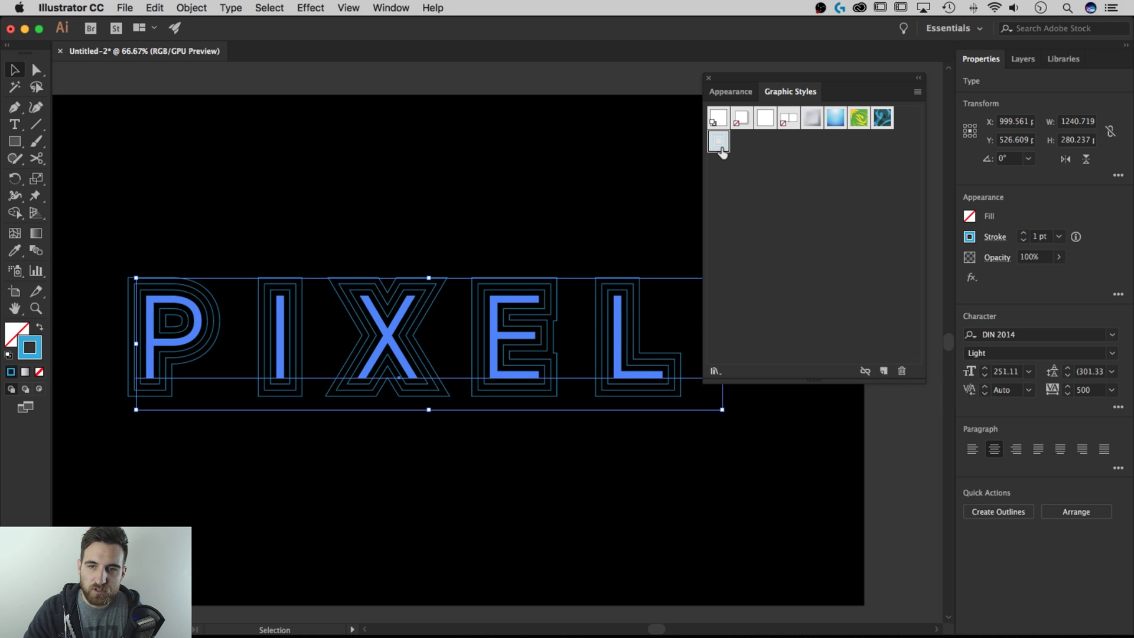
Draw a star about 137 by 130 px above the PIXEL text and apply the saved multi-stroke graphic style to it.
left_click(83, 144)
left_click(17, 145)
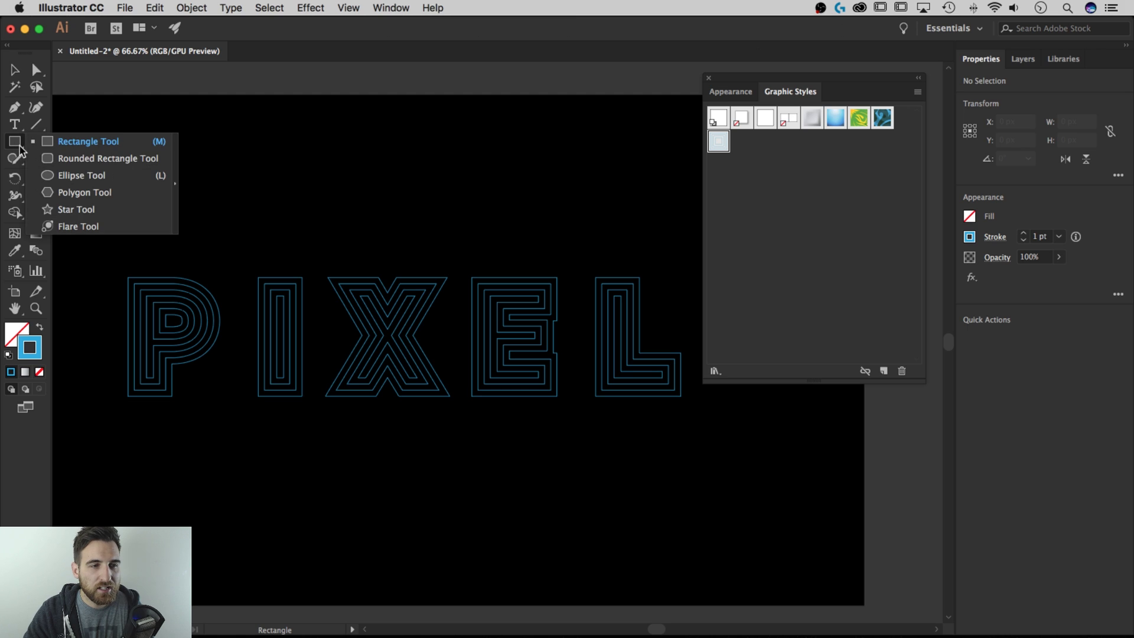
left_click(86, 209)
left_click_drag(314, 175, 347, 161)
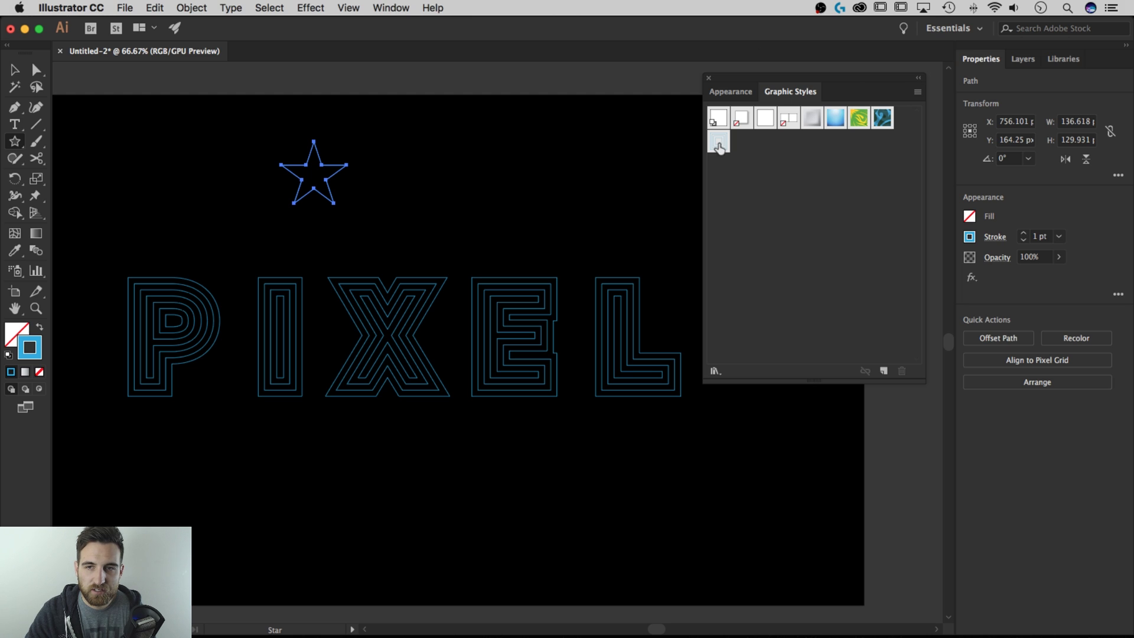
left_click(719, 148)
left_click(15, 69)
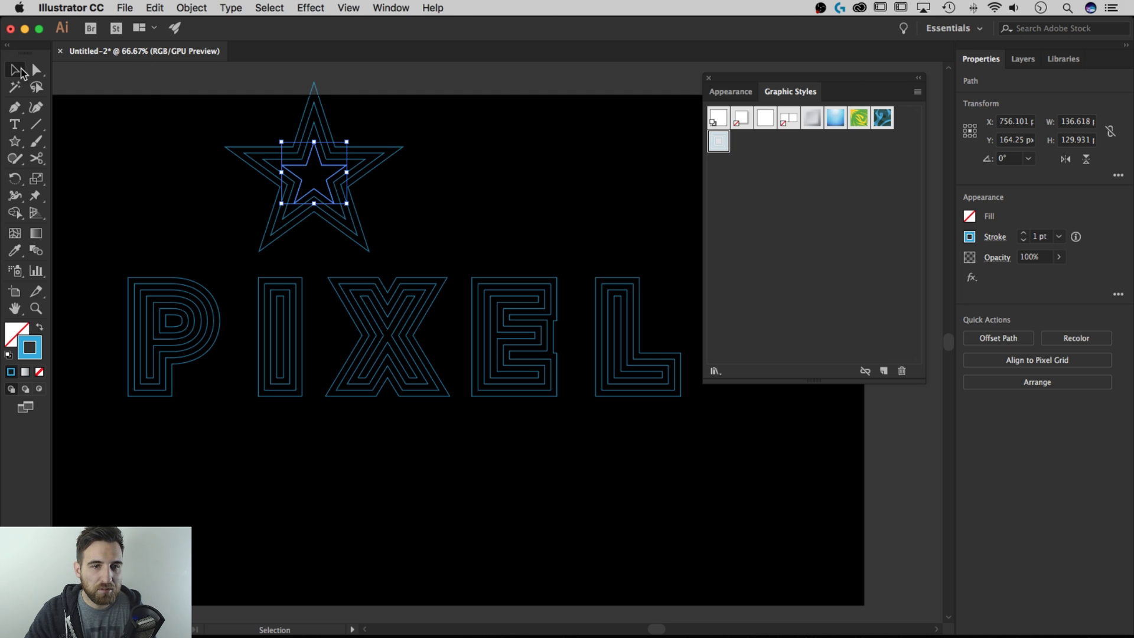
Move the PIXEL text toward the artboard's middle and place the star just above its I and X.
left_click(472, 149)
left_click_drag(353, 196, 388, 204)
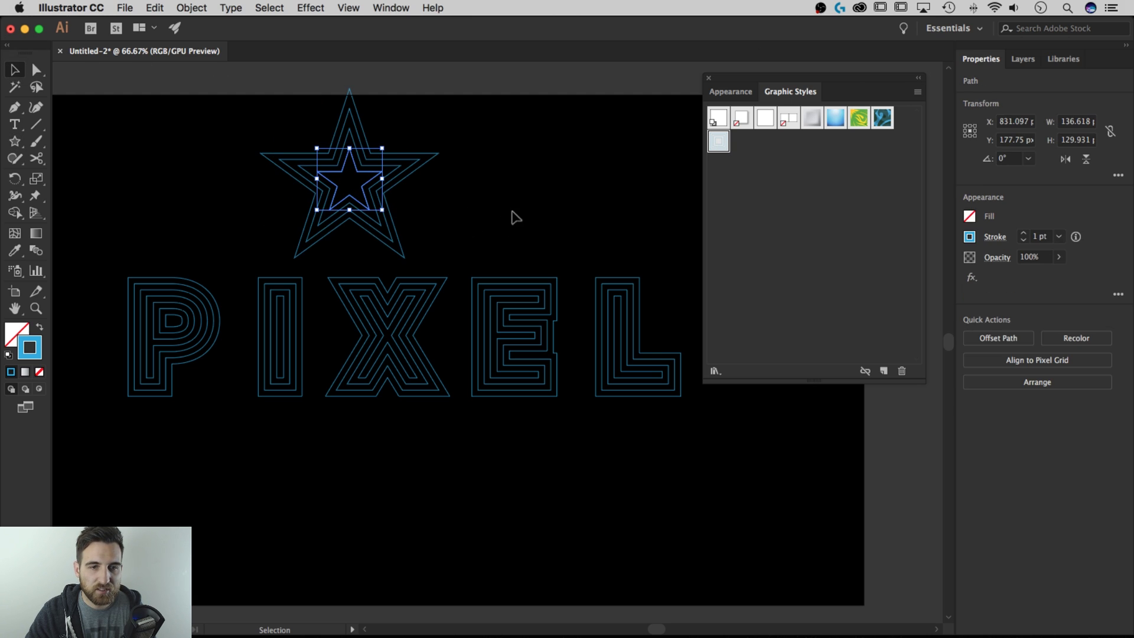
left_click(512, 236)
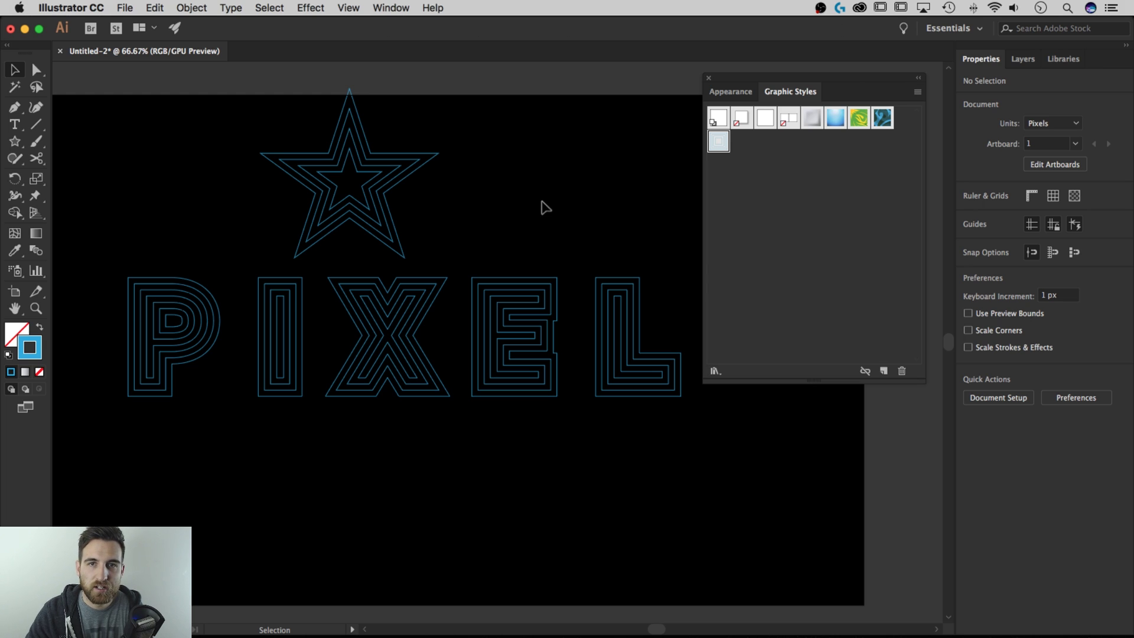
key("super+minus")
left_click_drag(493, 328, 520, 374)
left_click_drag(407, 225, 414, 279)
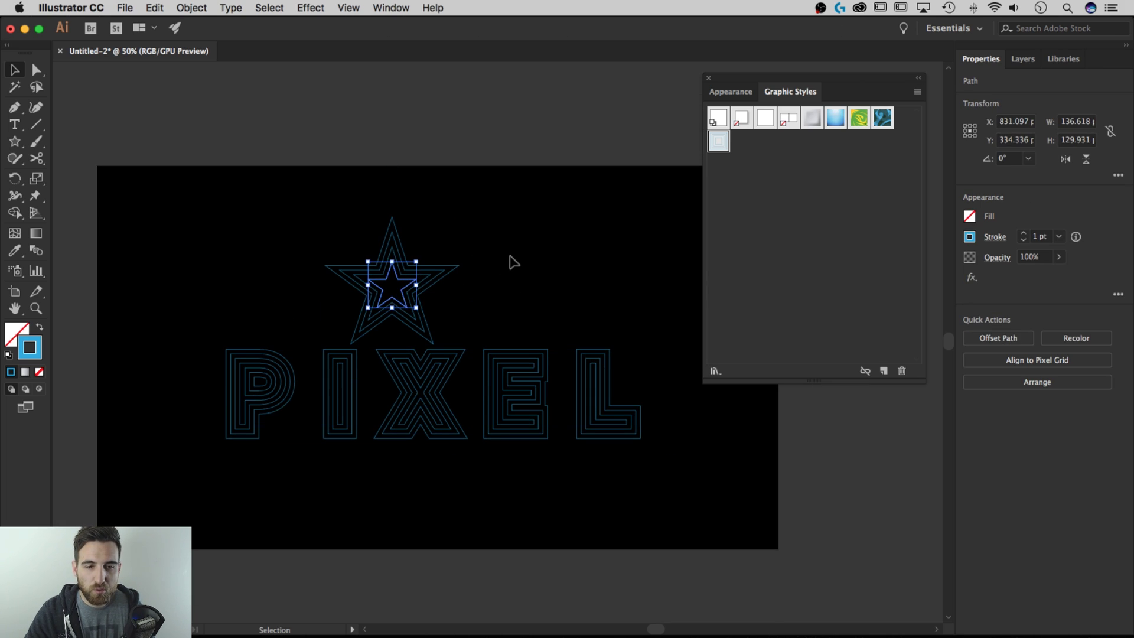
left_click(513, 262)
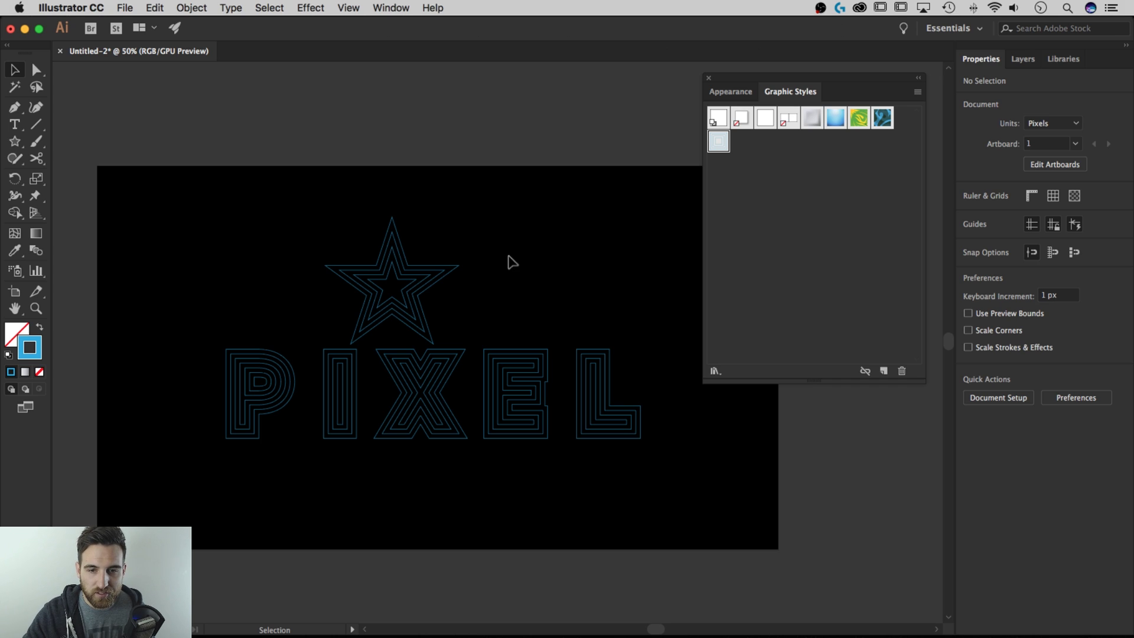
Show the PIXEL text's appearance attributes and collapse its two expanded stroke entries.
left_click(579, 355)
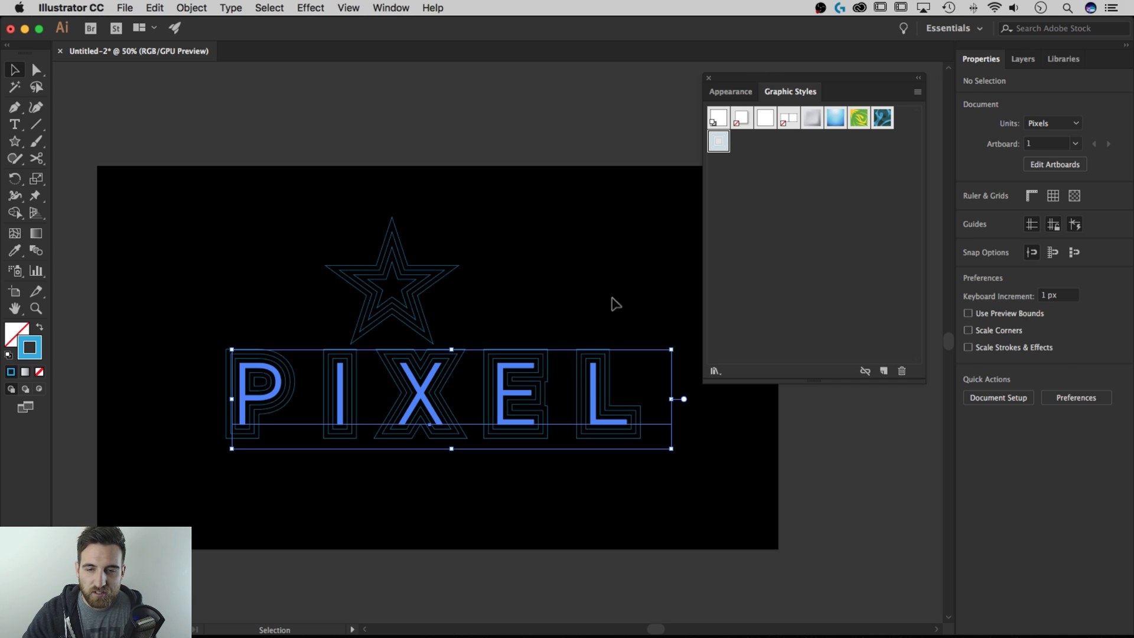
left_click(727, 92)
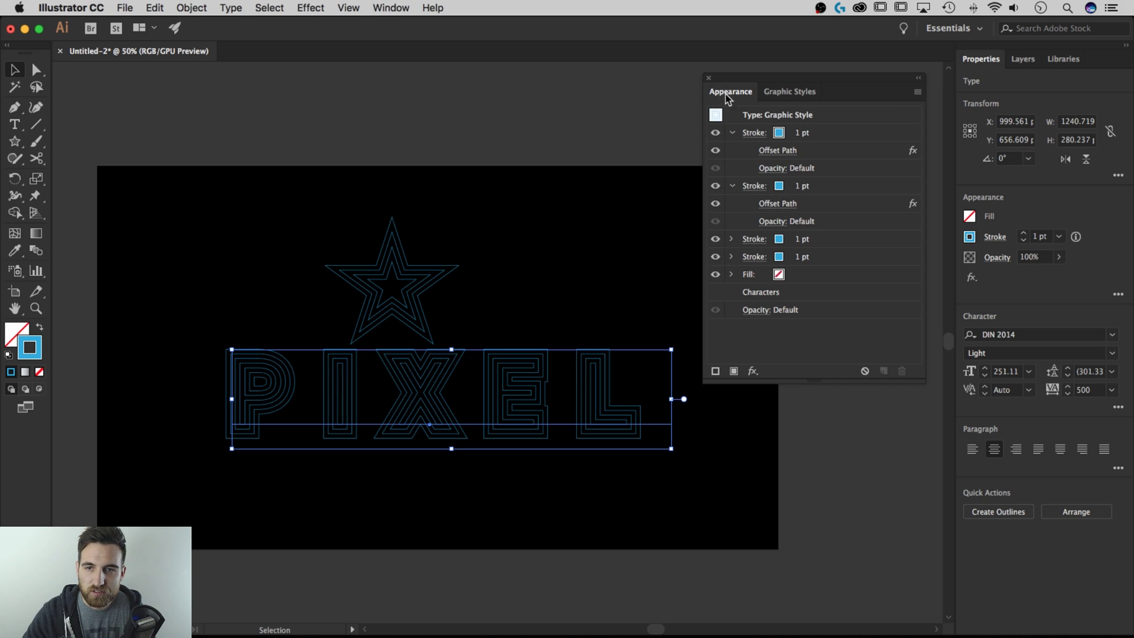
left_click(733, 132)
left_click(735, 150)
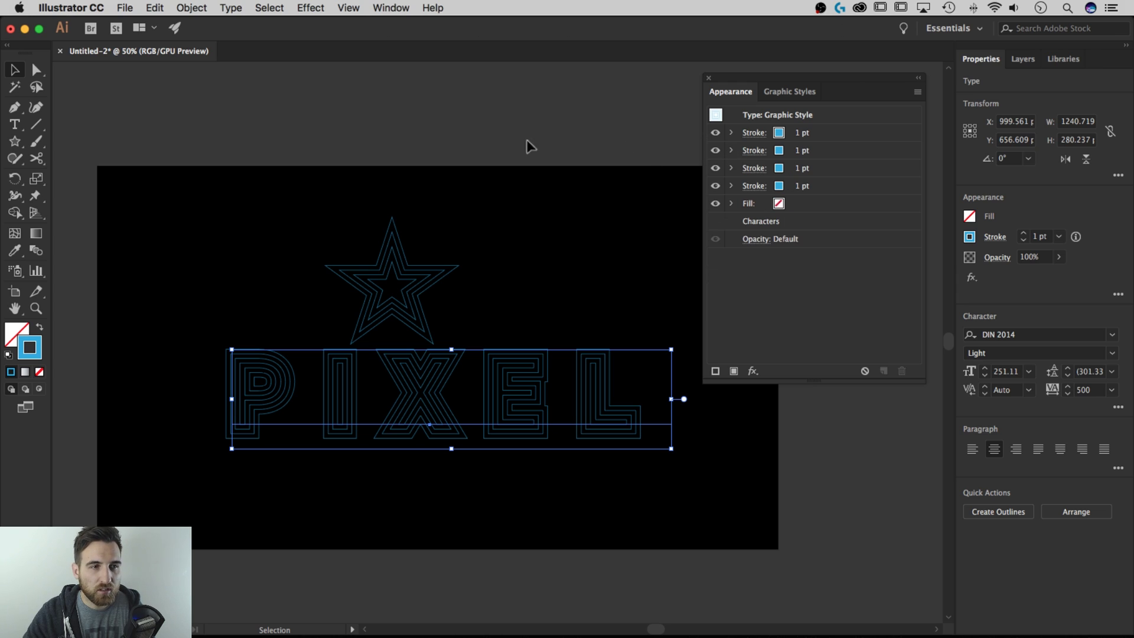
Edit the blue global swatch used by the PIXEL text's strokes to a gold colour.
left_click(779, 187)
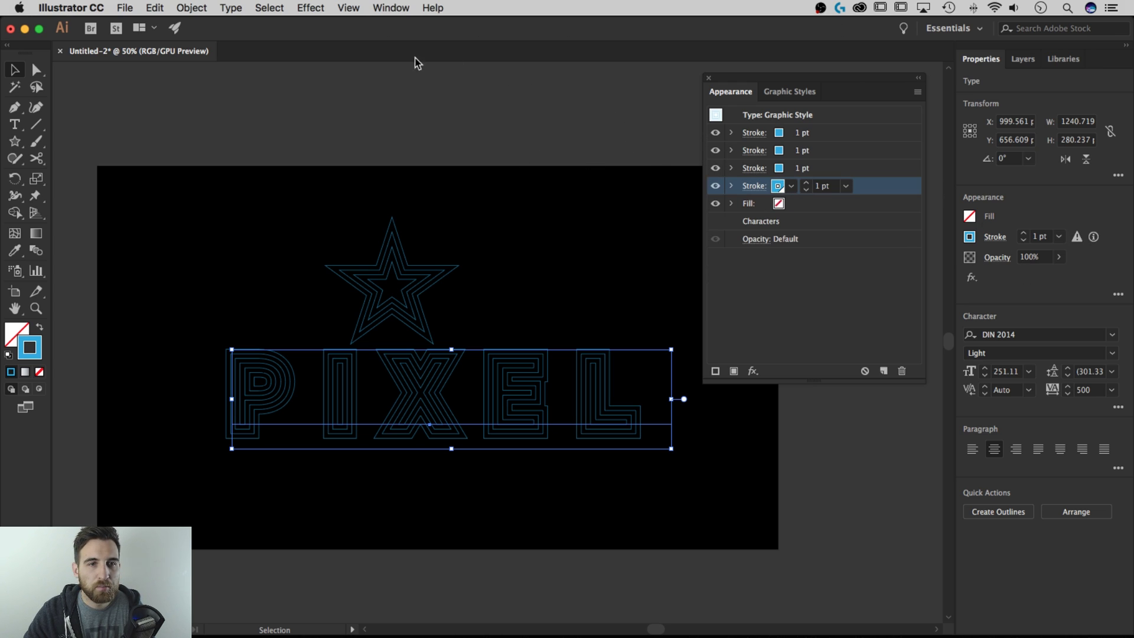
left_click(395, 7)
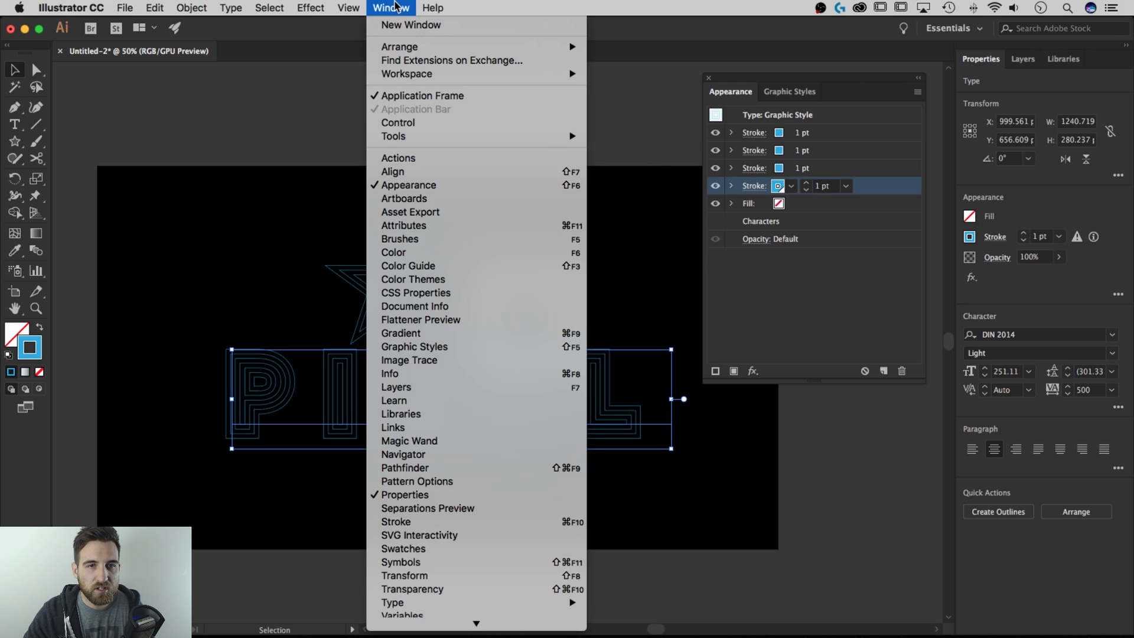
left_click(429, 551)
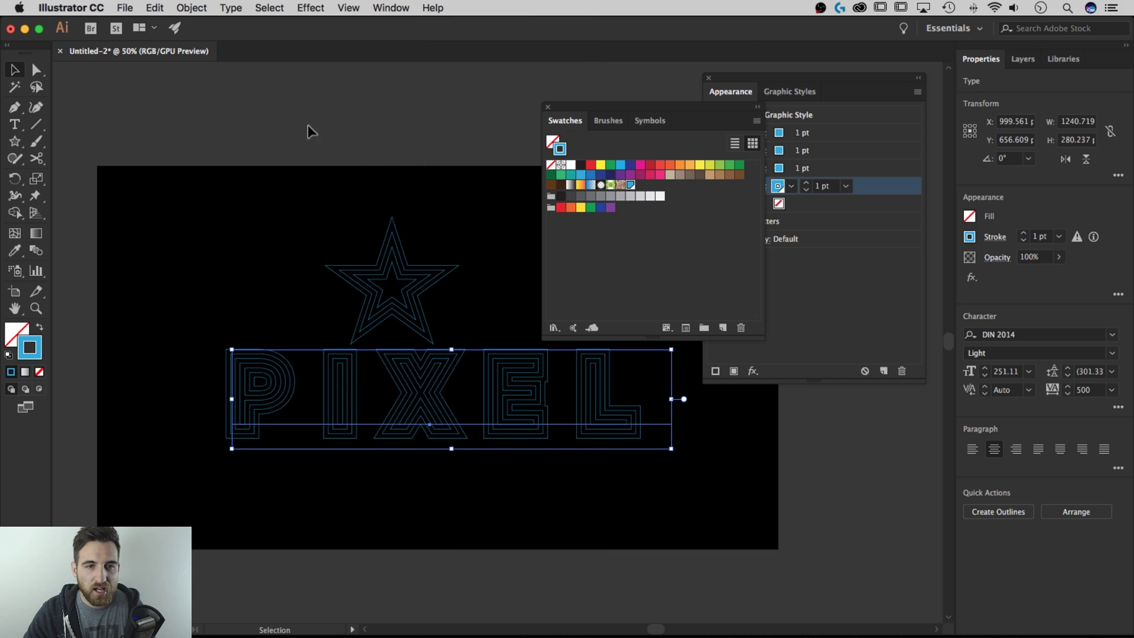
double_click(631, 186)
left_click_drag(299, 165, 319, 165)
left_click(220, 290)
left_click_drag(340, 53, 265, 47)
left_click_drag(252, 204, 191, 204)
left_click(299, 283)
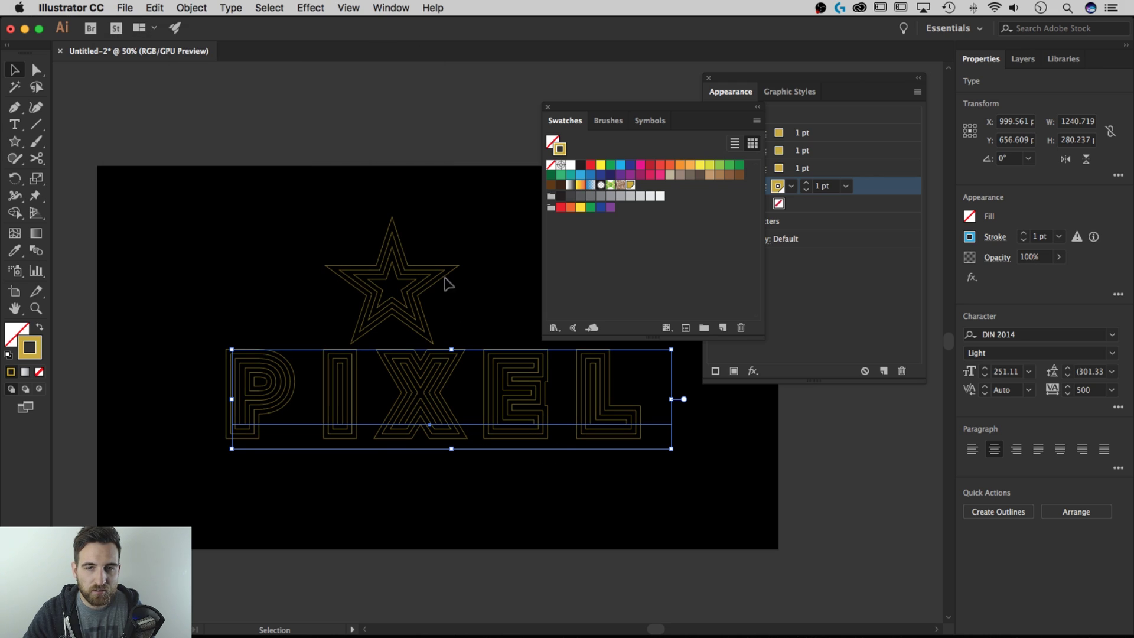
Move the Swatches panel clear of the stroke list and set the PIXEL text's two lowest strokes to 2 pt.
left_click_drag(634, 111, 653, 82)
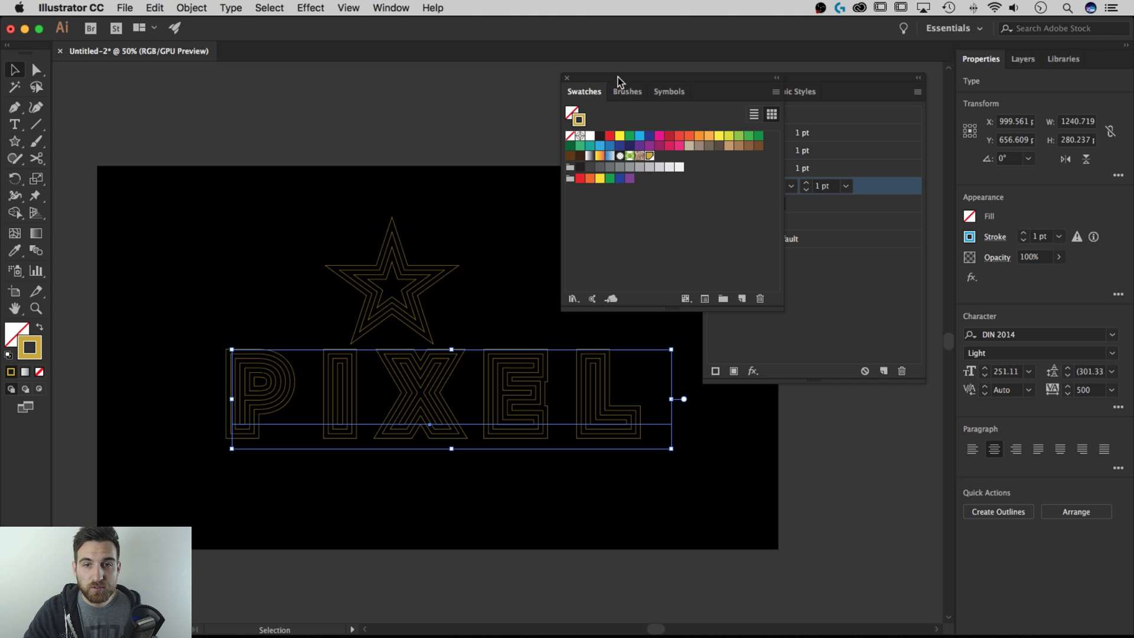
left_click_drag(618, 81, 502, 76)
left_click(809, 121)
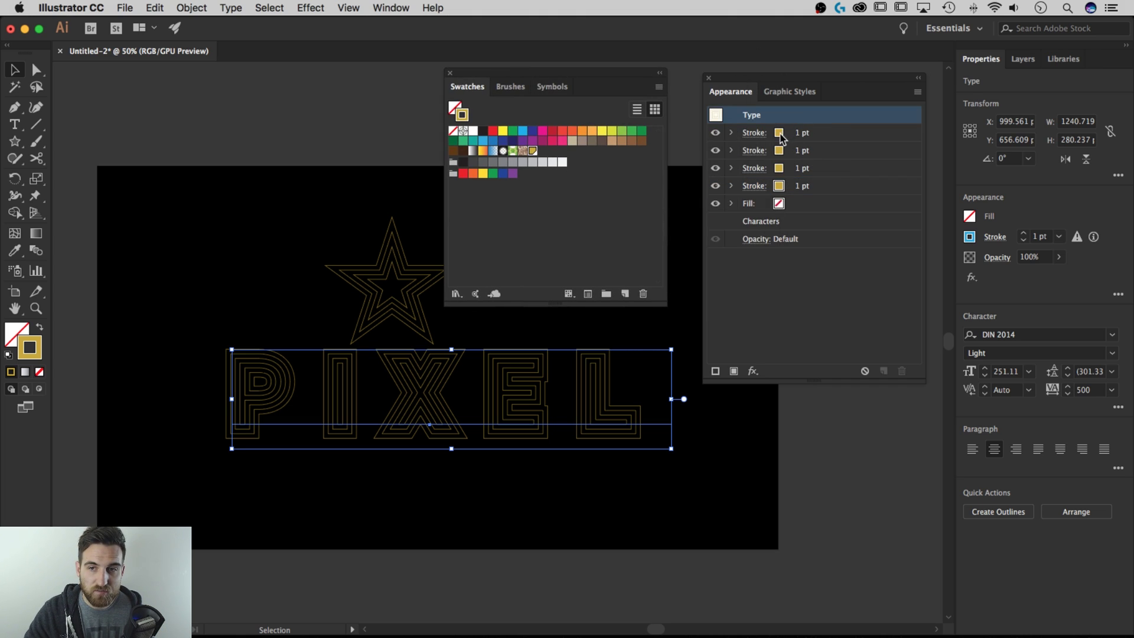
left_click(807, 189)
left_click(818, 186)
type("2")
left_click(807, 169)
left_click(810, 169)
type("2")
Set the weight of the PIXEL text's two uppermost strokes to 2 pt and deselect the text.
left_click(803, 152)
left_click(804, 151)
type("2")
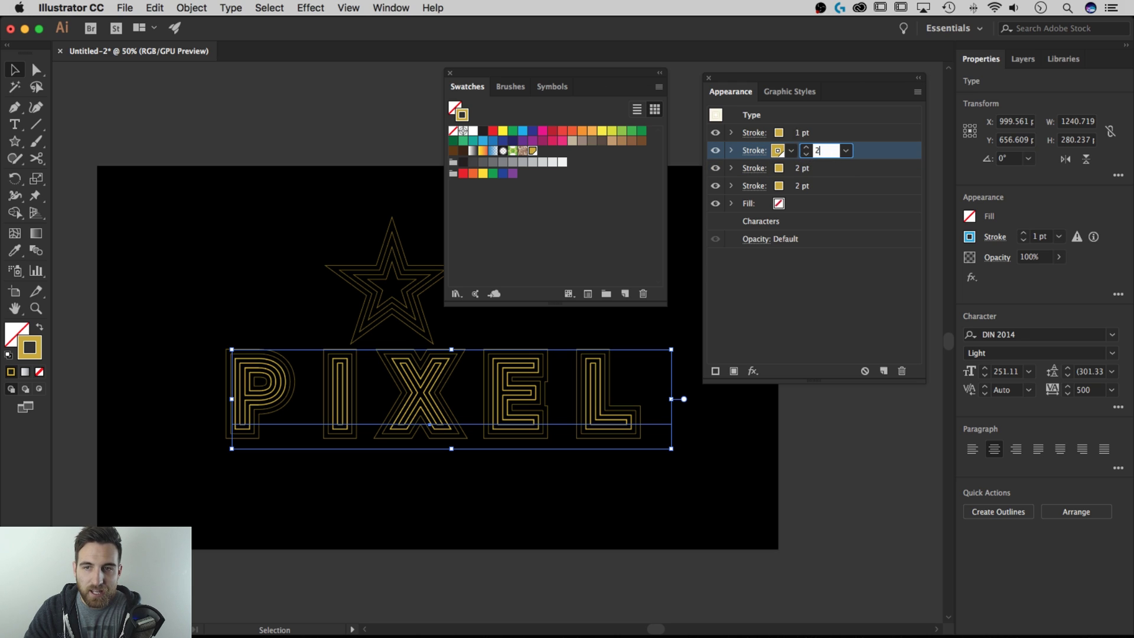
left_click(807, 133)
left_click(807, 133)
type("2")
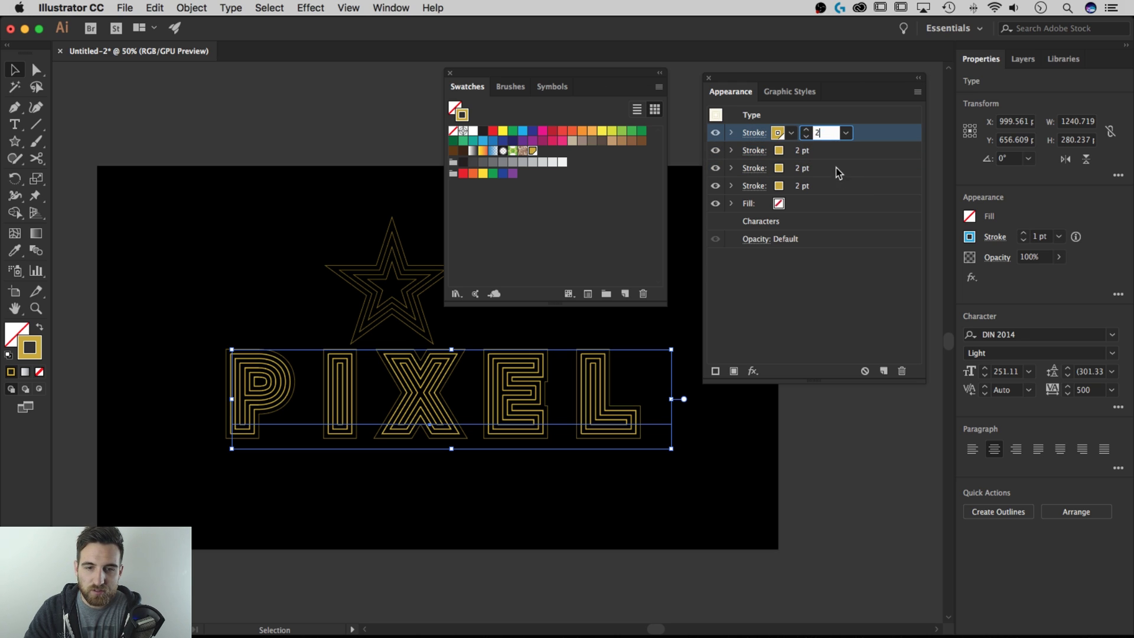
key("Return")
left_click(721, 392)
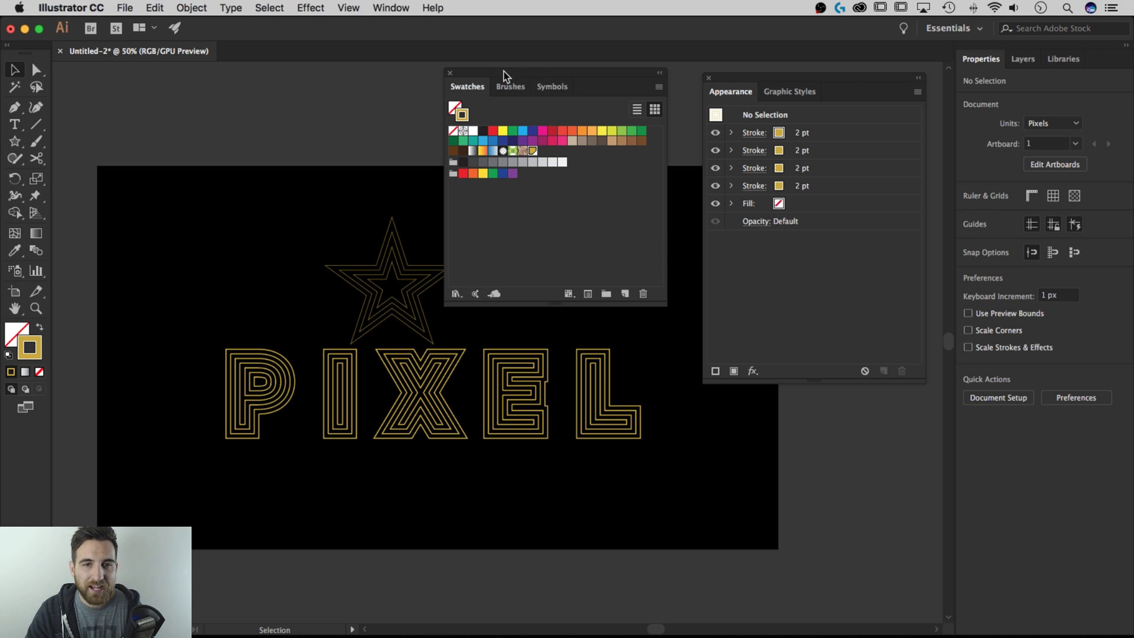
Close the swatches and move the star and PIXEL text together off the artboard, above its upper edge.
left_click(449, 75)
scroll(615, 195, "down", 2)
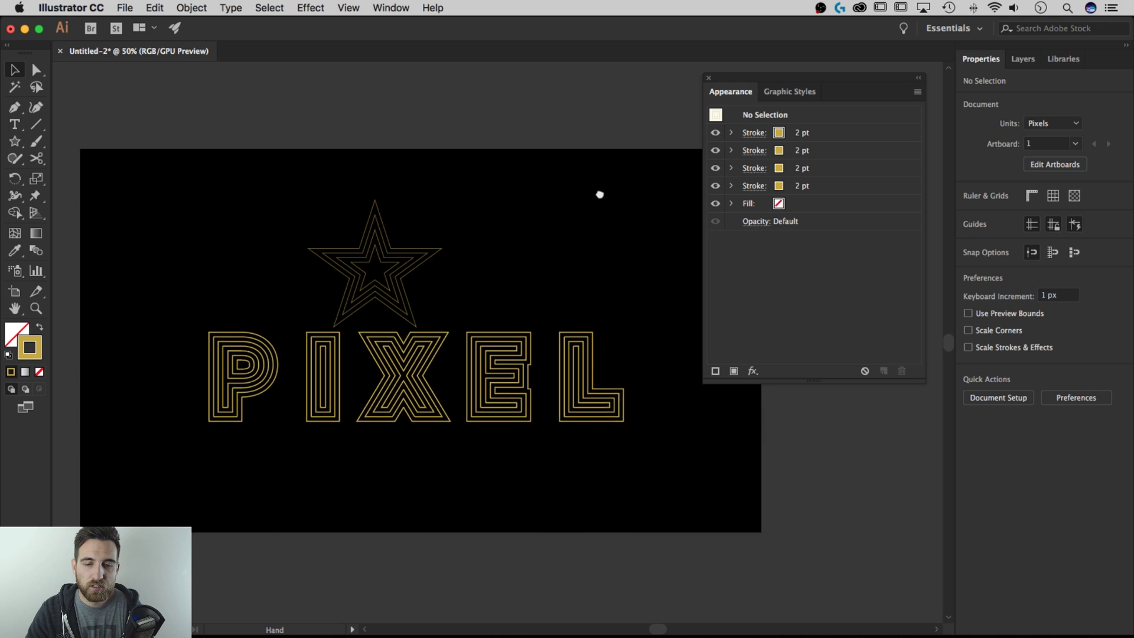
left_click_drag(614, 213, 266, 458)
scroll(380, 400, "down", 3)
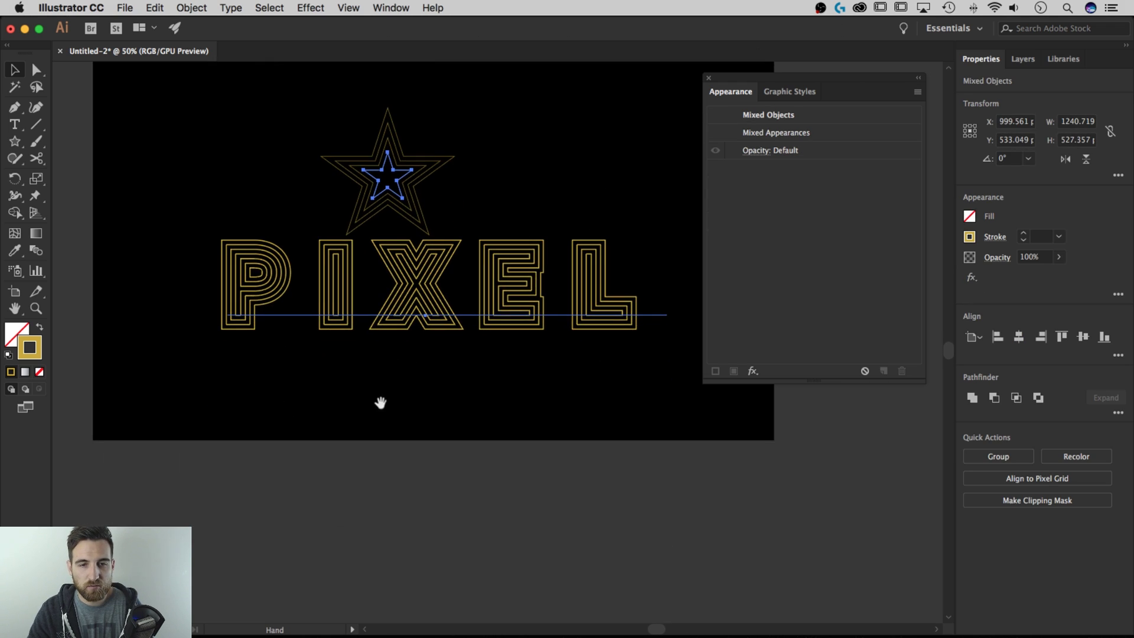
scroll(429, 455, "up", 5)
left_click_drag(429, 455, 437, 198)
scroll(437, 198, "up", 5)
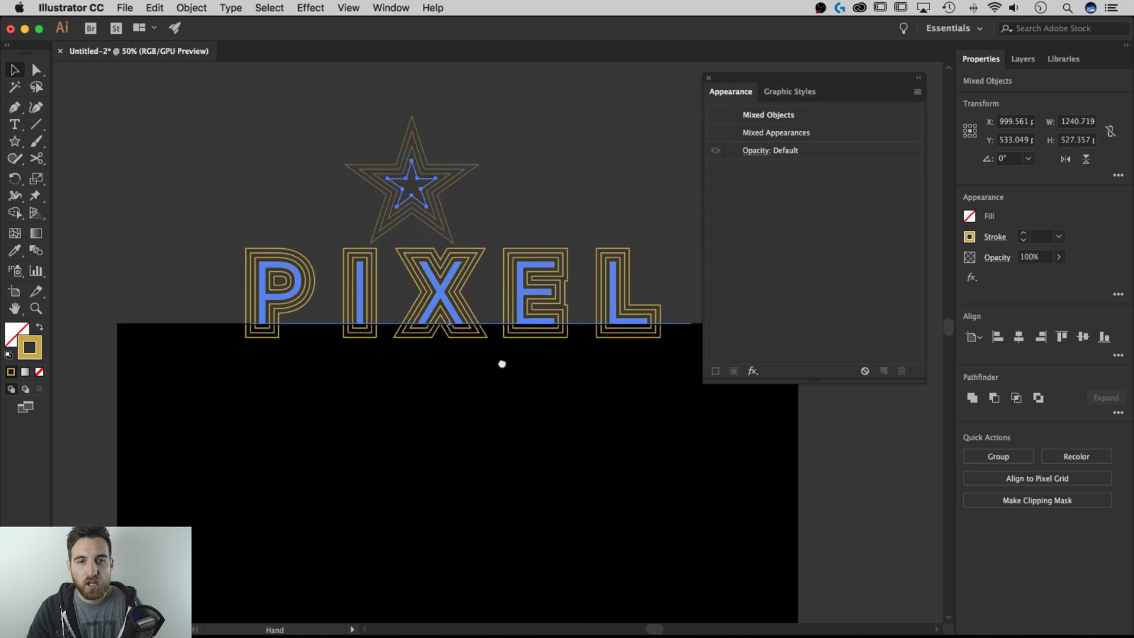
scroll(514, 331, "down", 3)
left_click(590, 363)
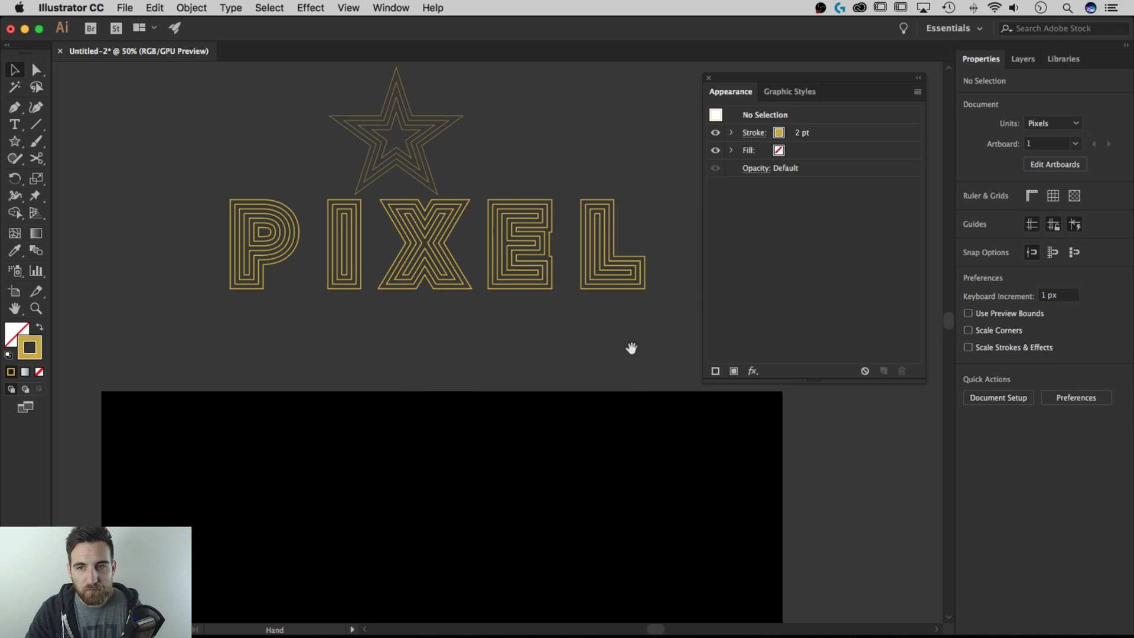
left_click_drag(825, 74, 842, 58)
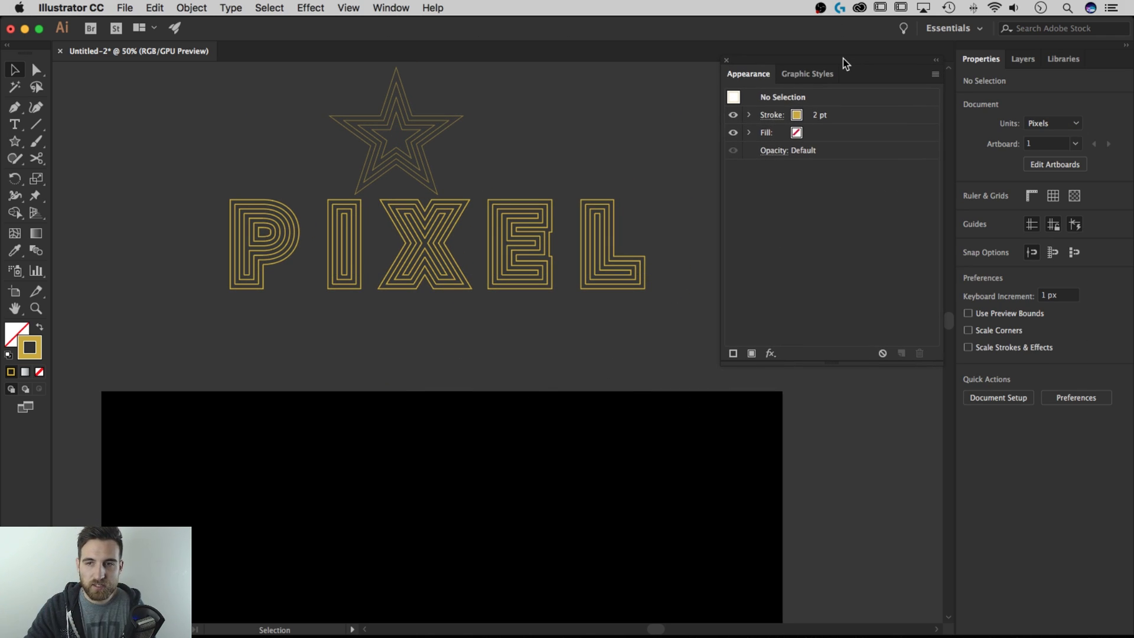
Close the Appearance panel and create point text reading BRACKET on the empty artboard.
left_click_drag(746, 59, 743, 77)
left_click(725, 77)
scroll(707, 242, "down", 10)
scroll(707, 242, "left", 3)
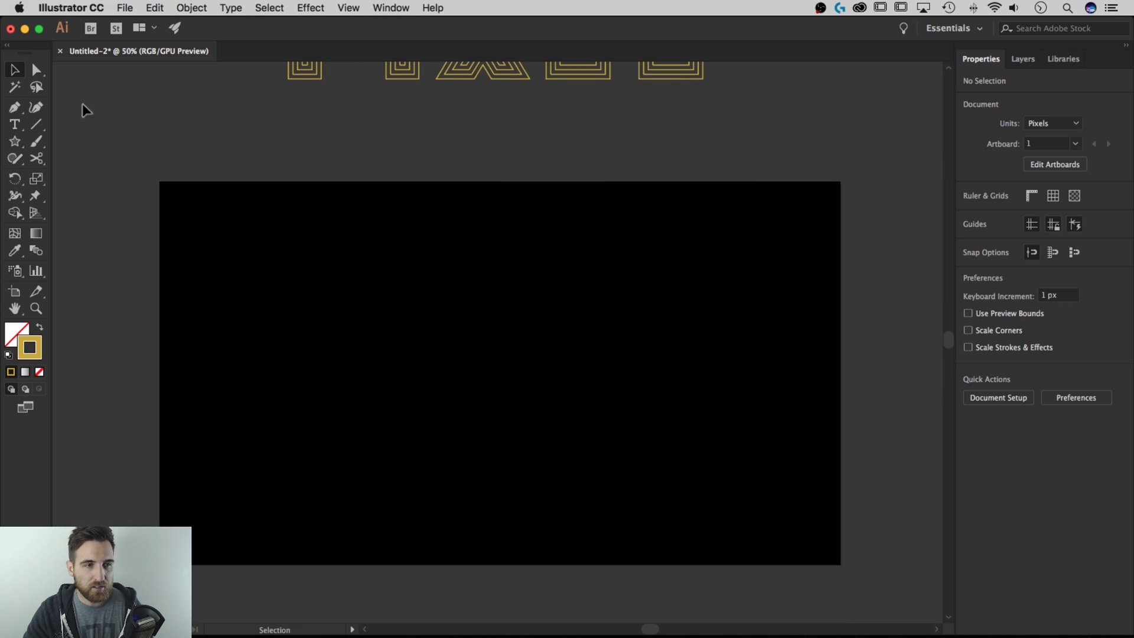
scroll(324, 228, "down", 2)
scroll(324, 228, "right", 1)
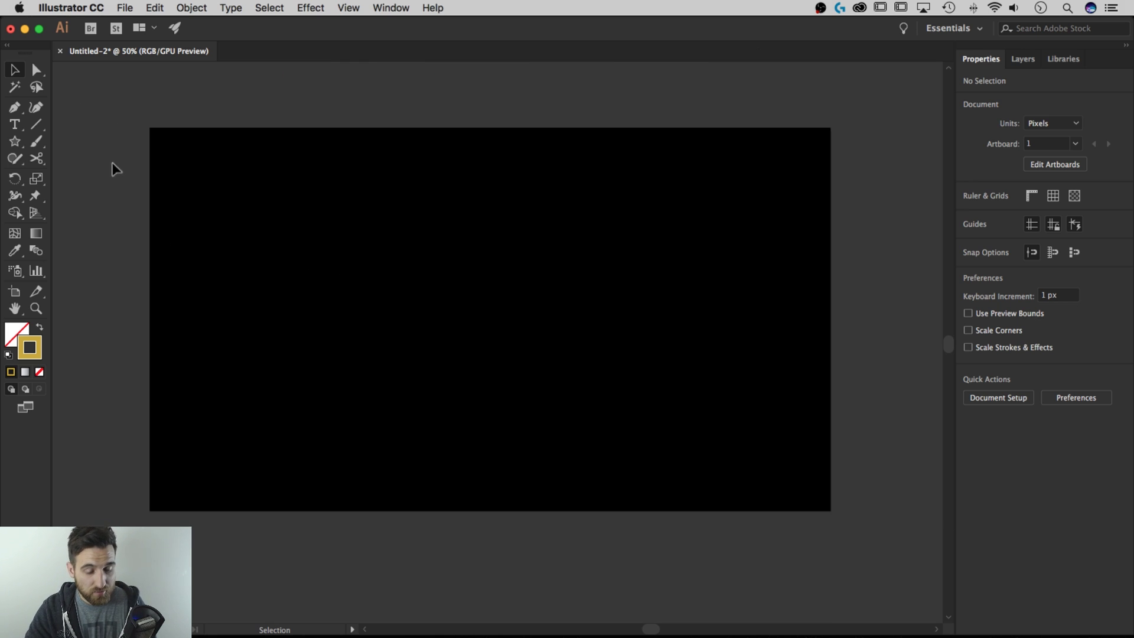
left_click(15, 126)
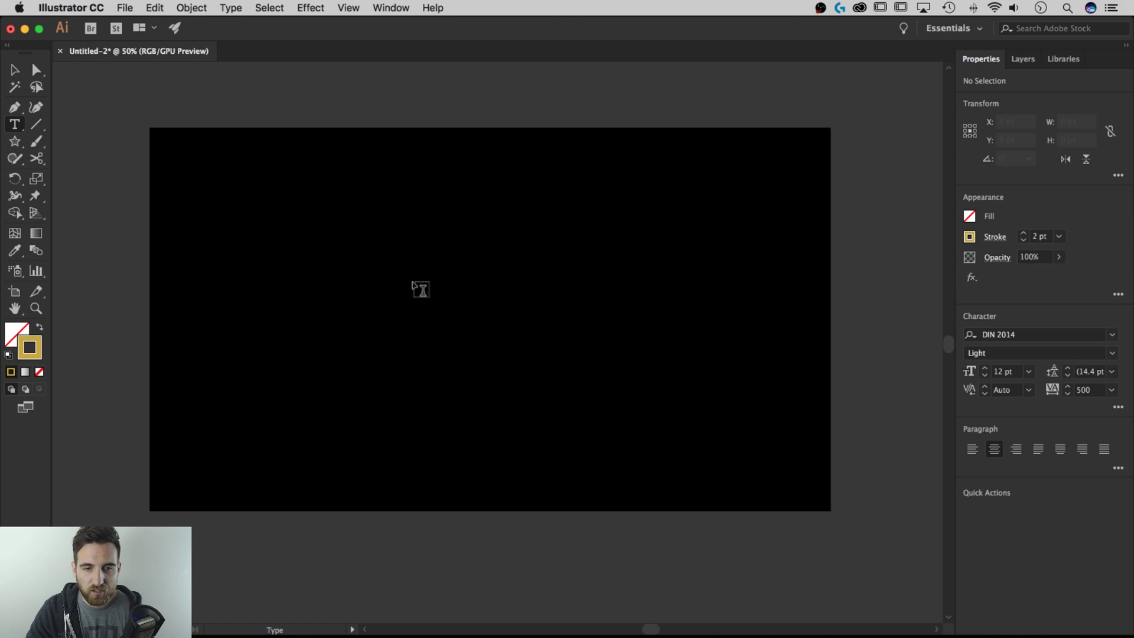
left_click(413, 281)
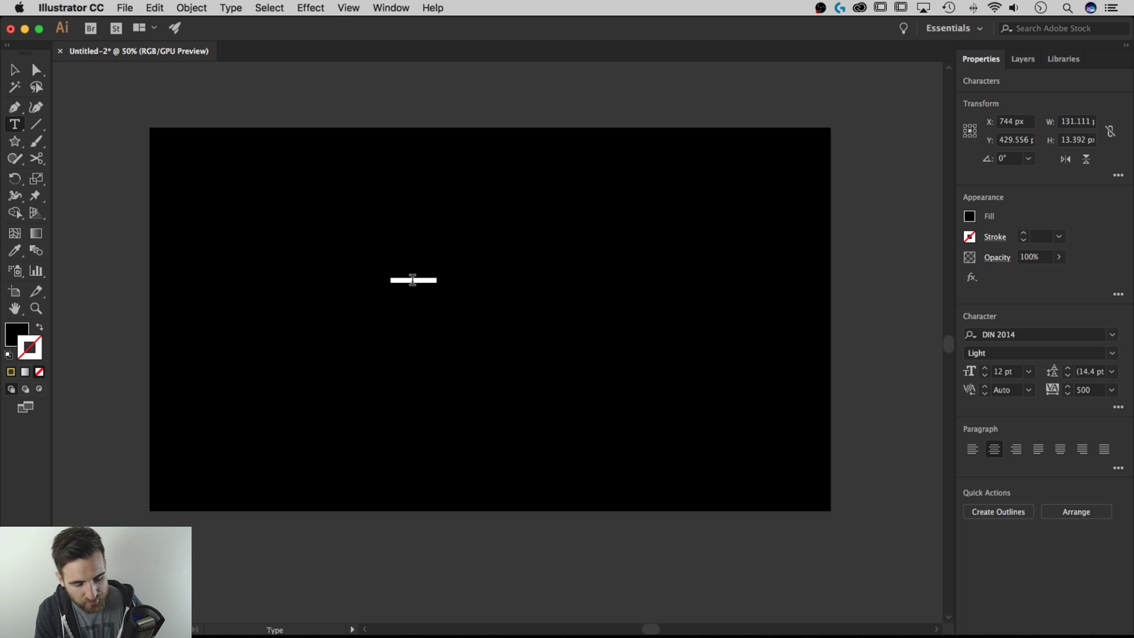
type("TH")
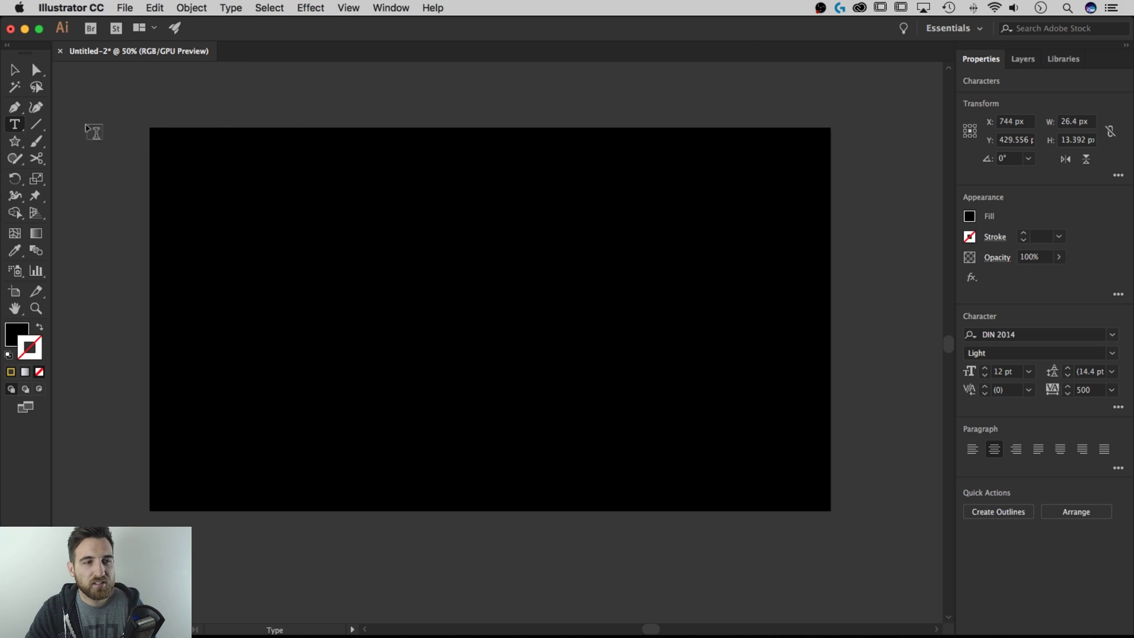
Select all of the BRACKET text and fill it with white.
key("super+a")
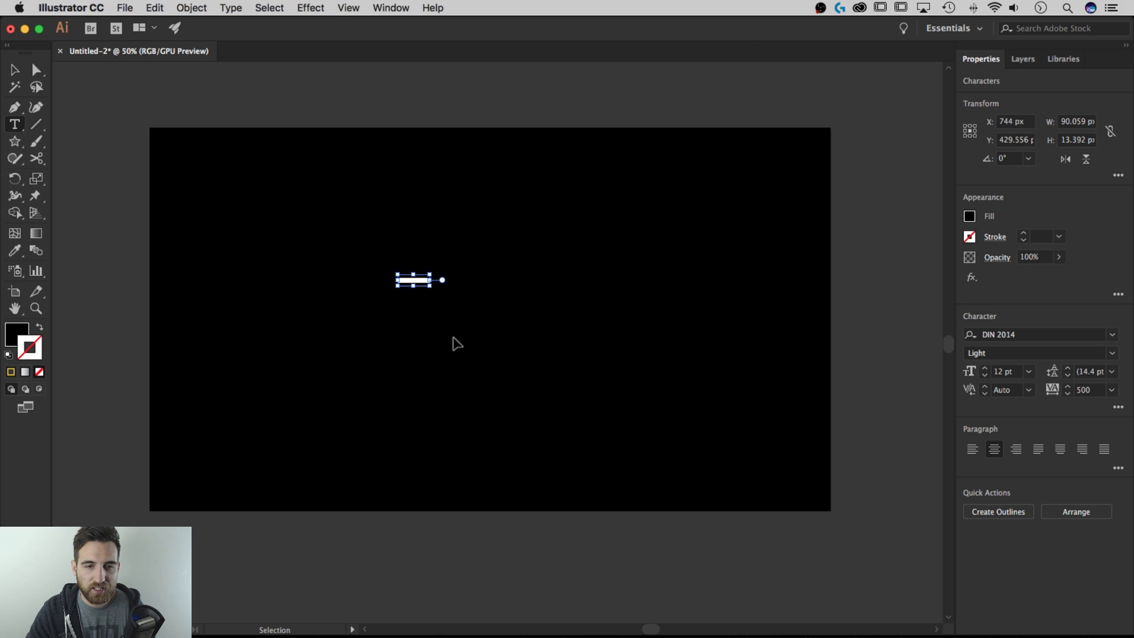
left_click(970, 217)
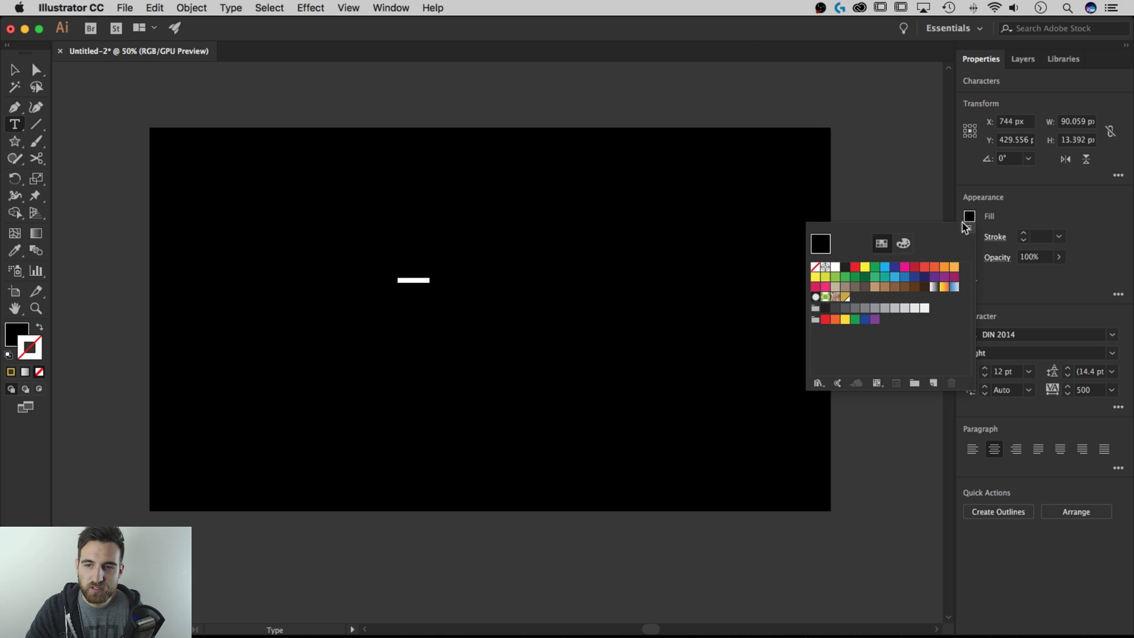
left_click(835, 267)
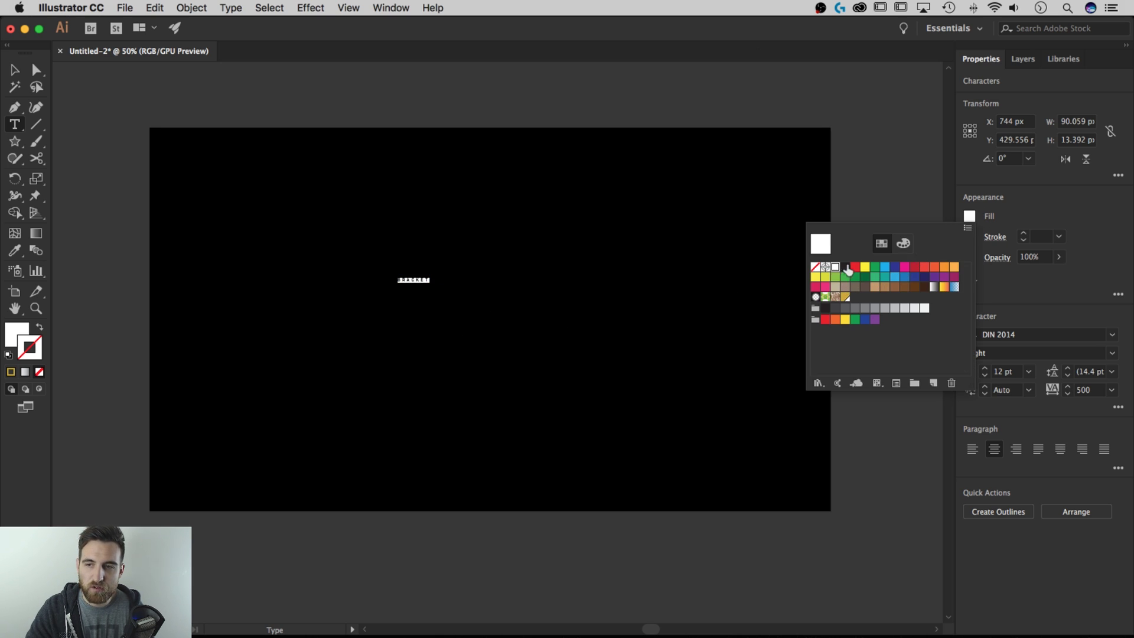
left_click(1008, 212)
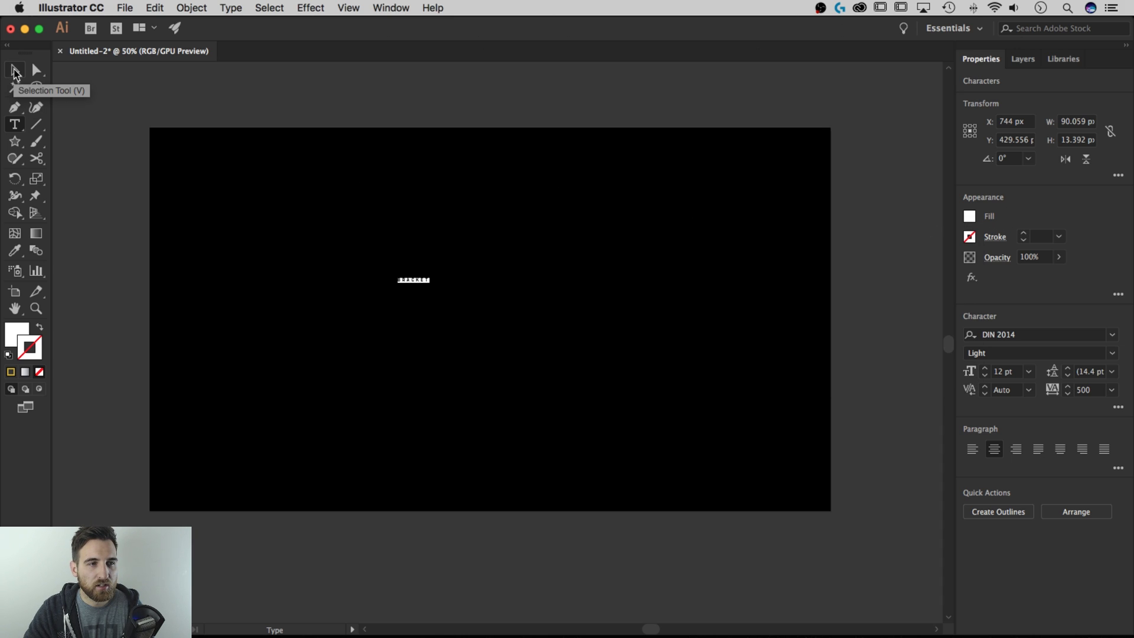
Scale the BRACKET text up to about 189 pt and move it to the middle of the artboard.
left_click(15, 71)
left_click_drag(433, 274, 686, 193)
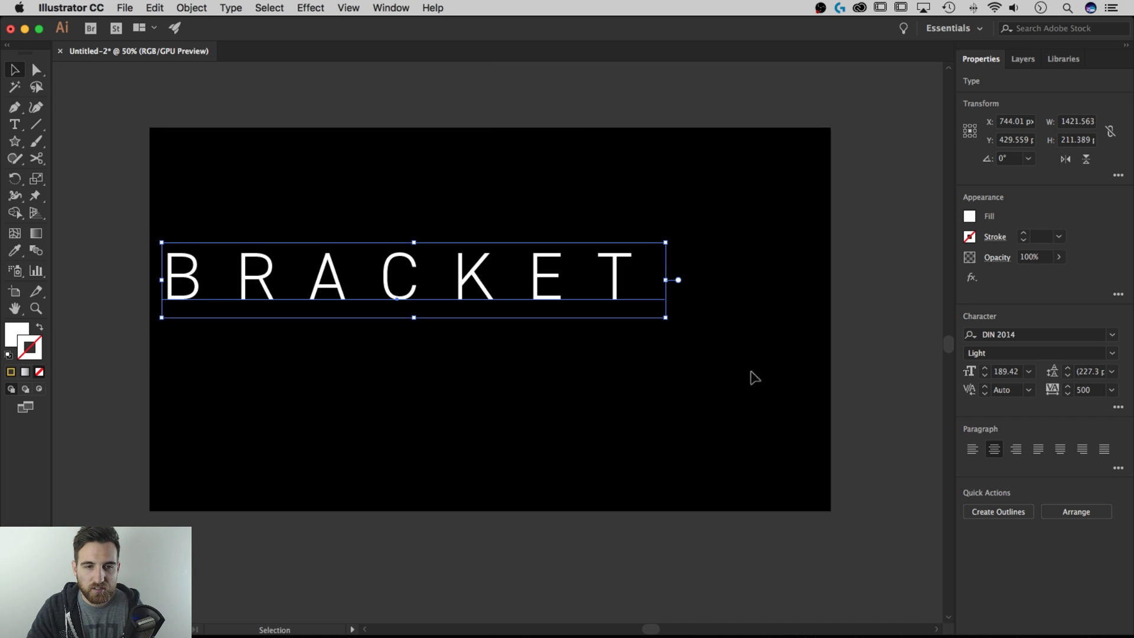
left_click_drag(509, 297, 579, 323)
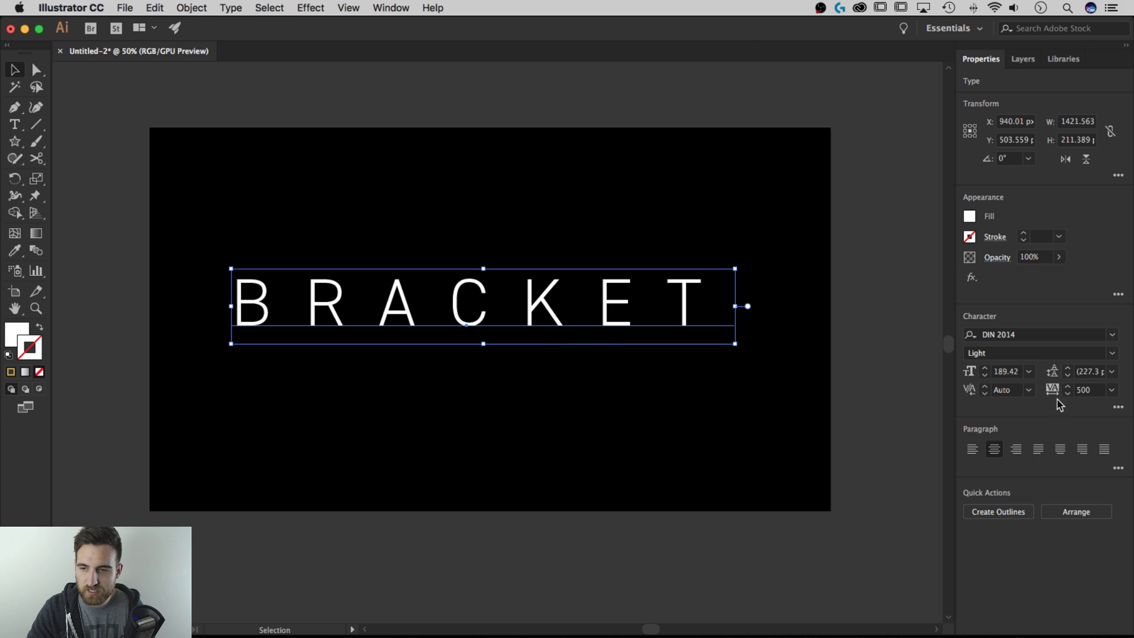
Check BRACKET's font style, family, tracking and paragraph alignment, and nudge the text to about X 952, Y 520 px.
left_click(978, 353)
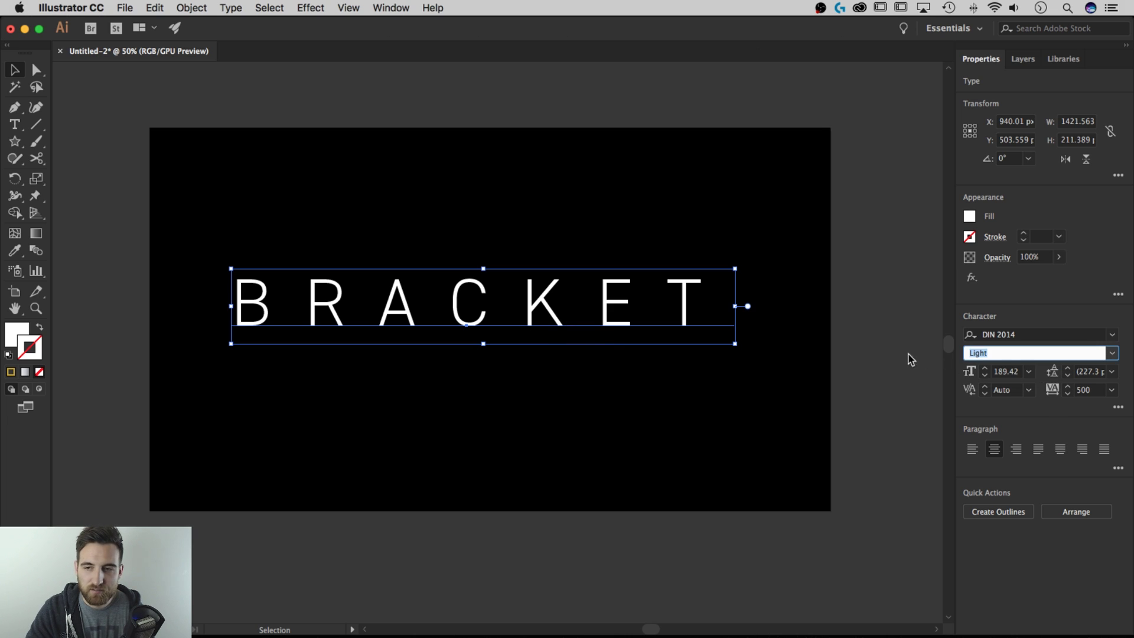
left_click(1016, 335)
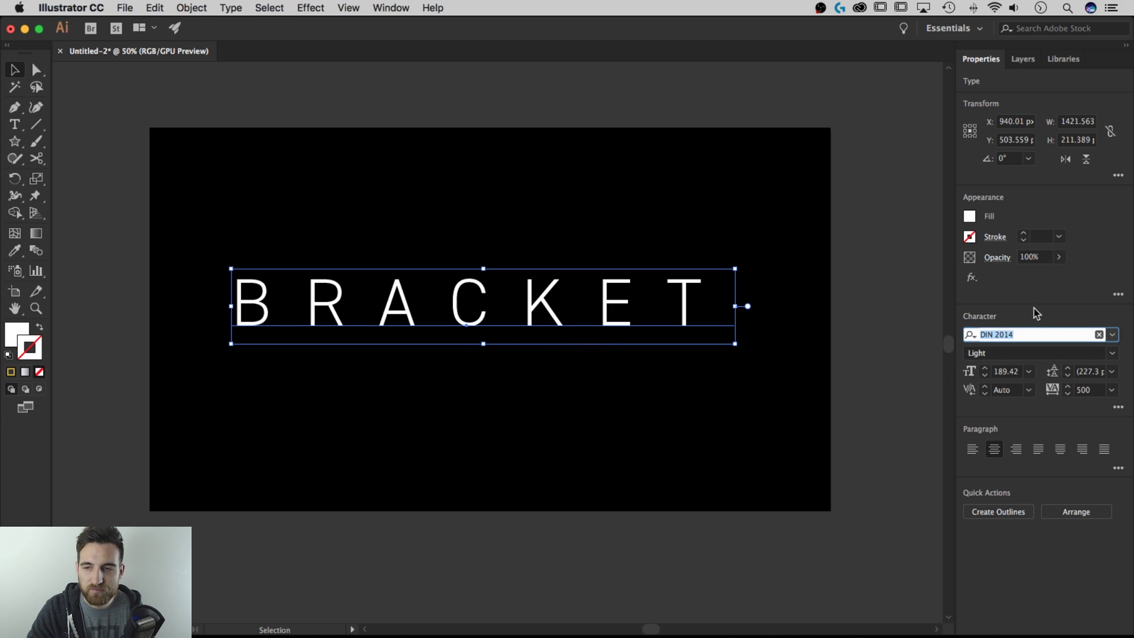
left_click(1092, 389)
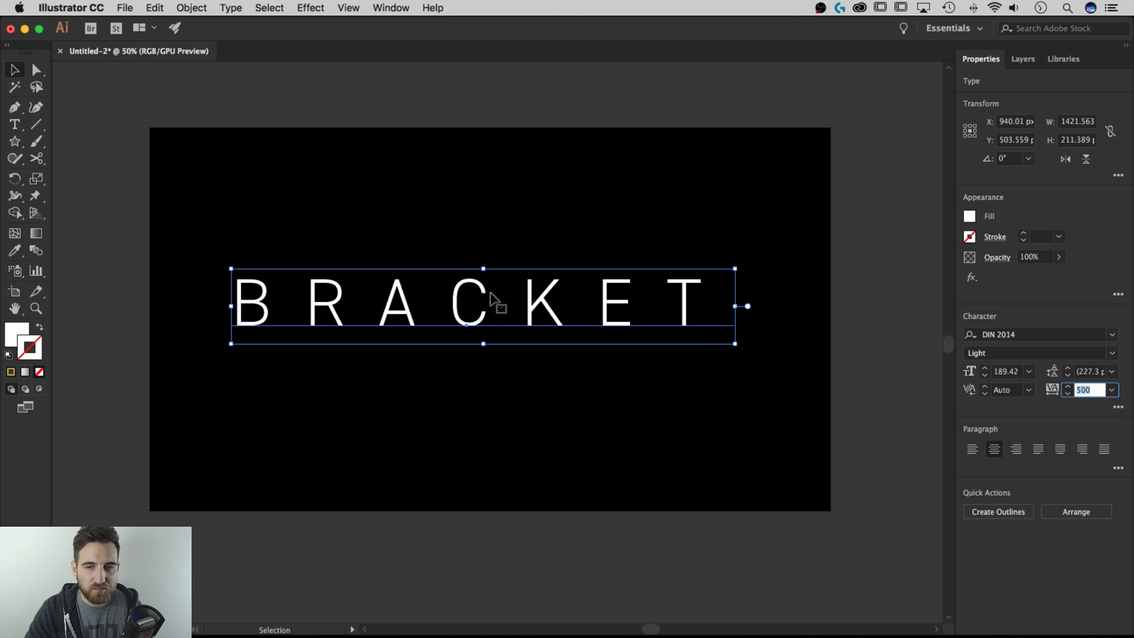
left_click(992, 449)
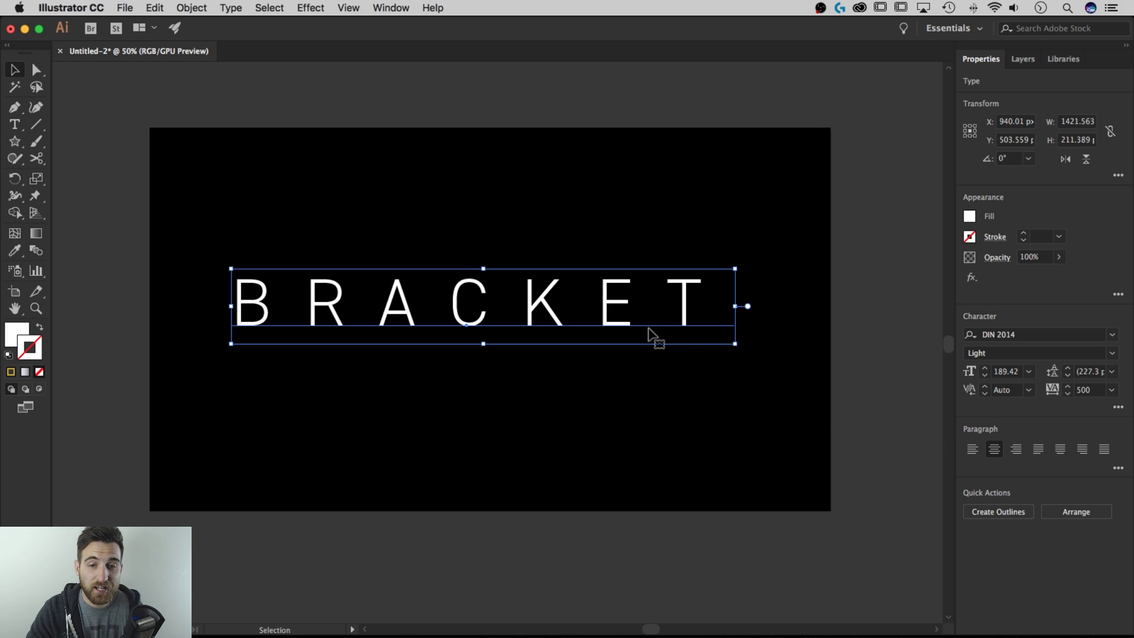
left_click_drag(616, 315, 619, 320)
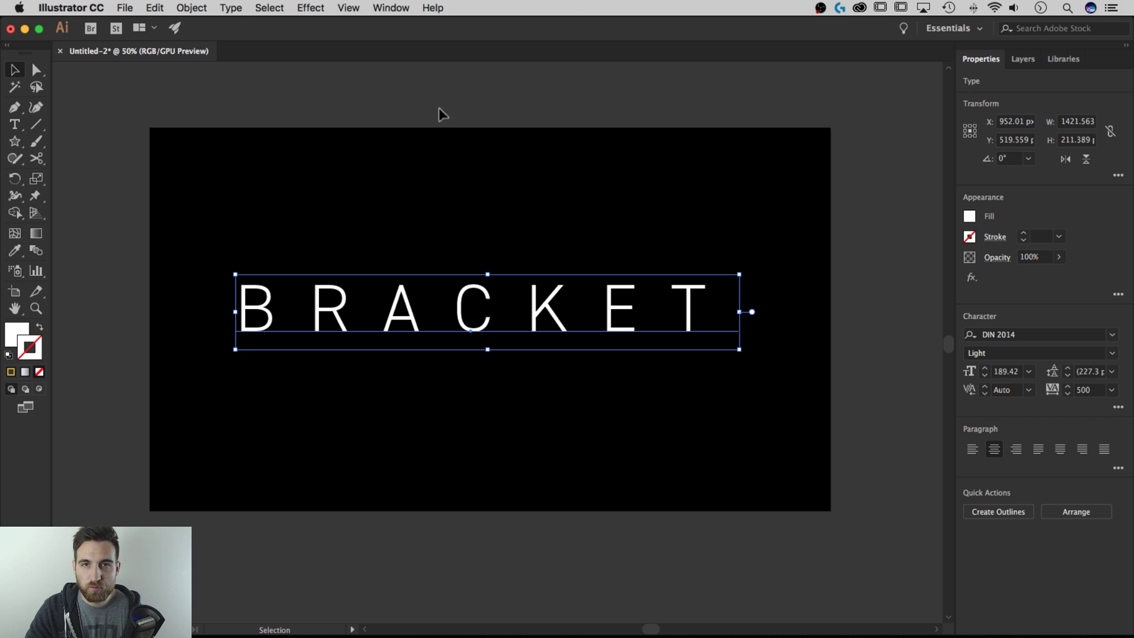
Show the Swatches panel, place it near the artboard's upper edge and give the BRACKET text a green stroke, R=57 G=181 B=74.
left_click(393, 8)
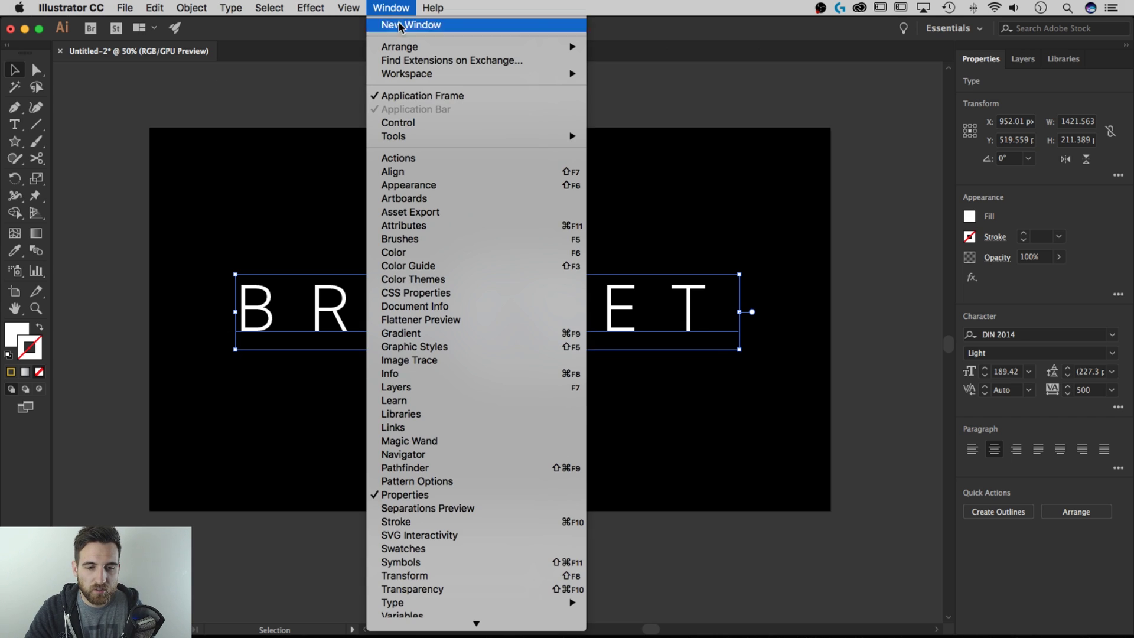
left_click(435, 549)
left_click_drag(536, 71, 775, 75)
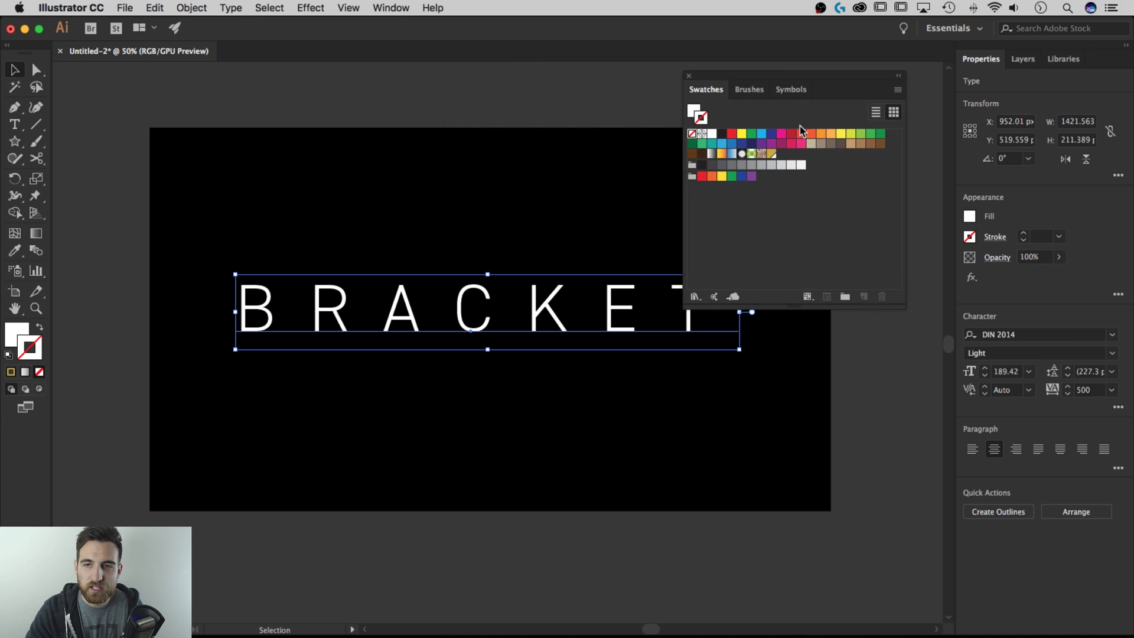
key("x")
left_click(870, 134)
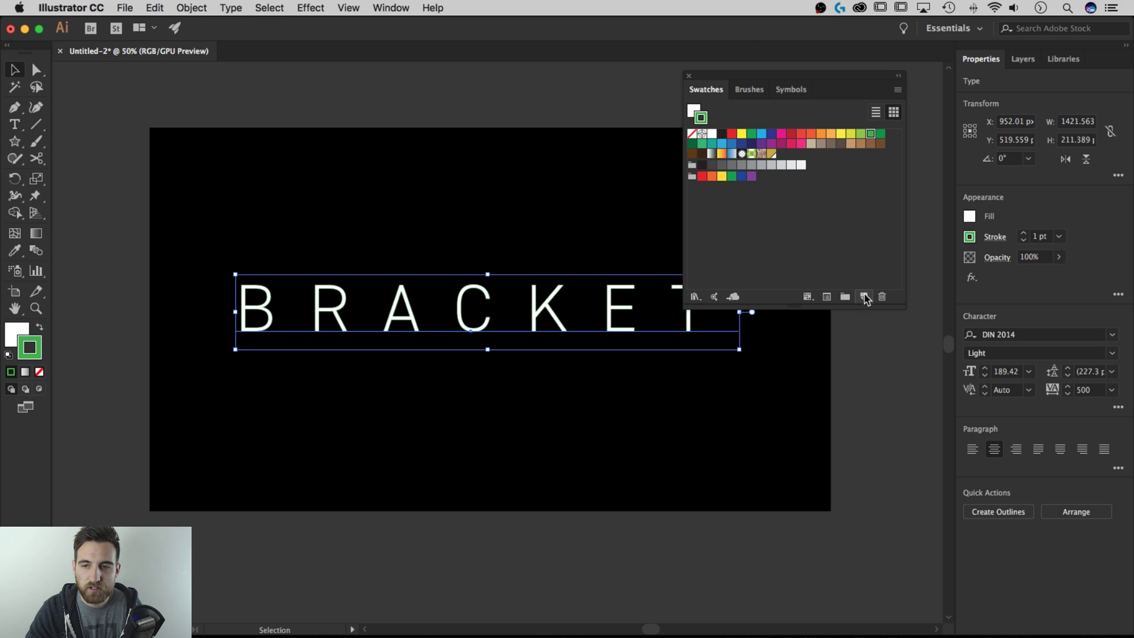
Begin a new global process-colour swatch from the green stroke, trying CMYK mode before returning to RGB.
left_click(863, 295)
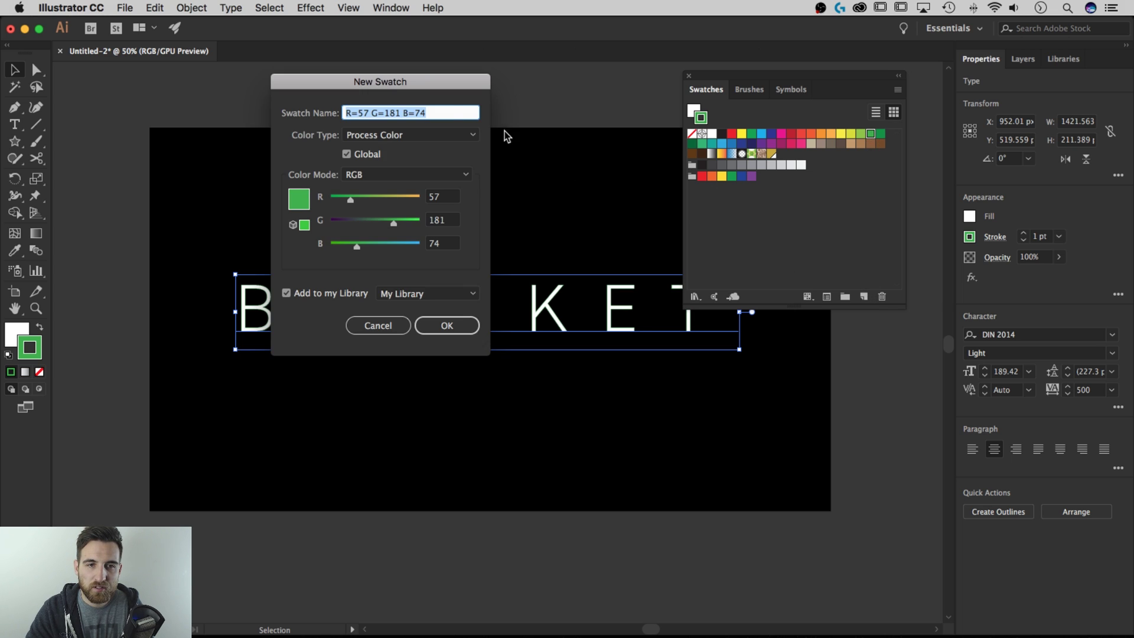
left_click_drag(424, 86, 548, 85)
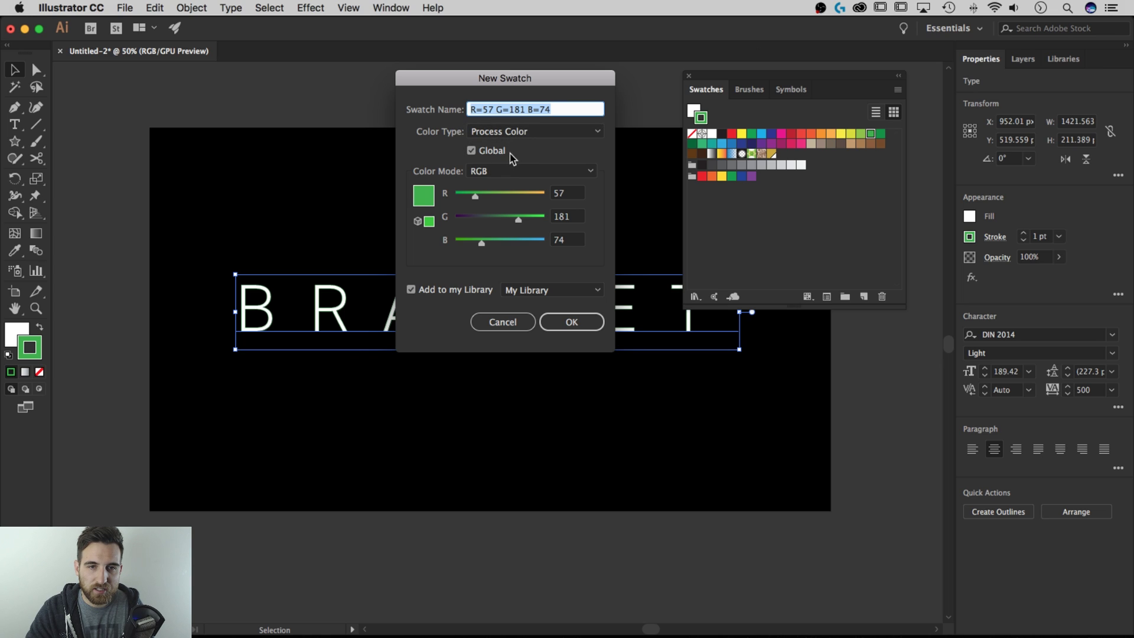
left_click(512, 133)
left_click(512, 133)
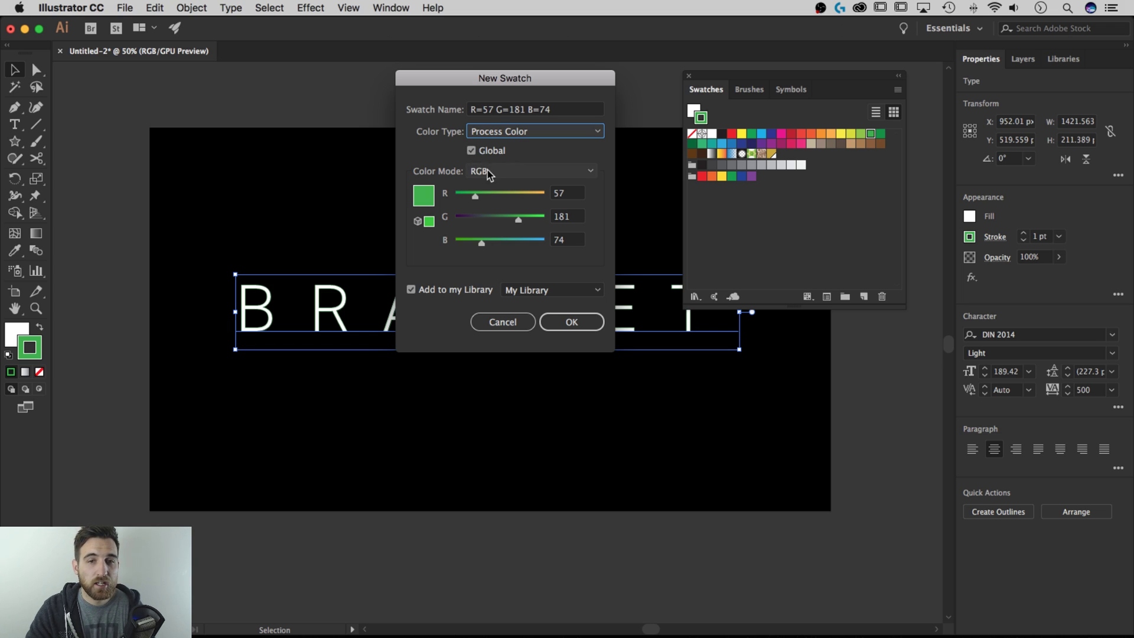
left_click(485, 172)
left_click(495, 233)
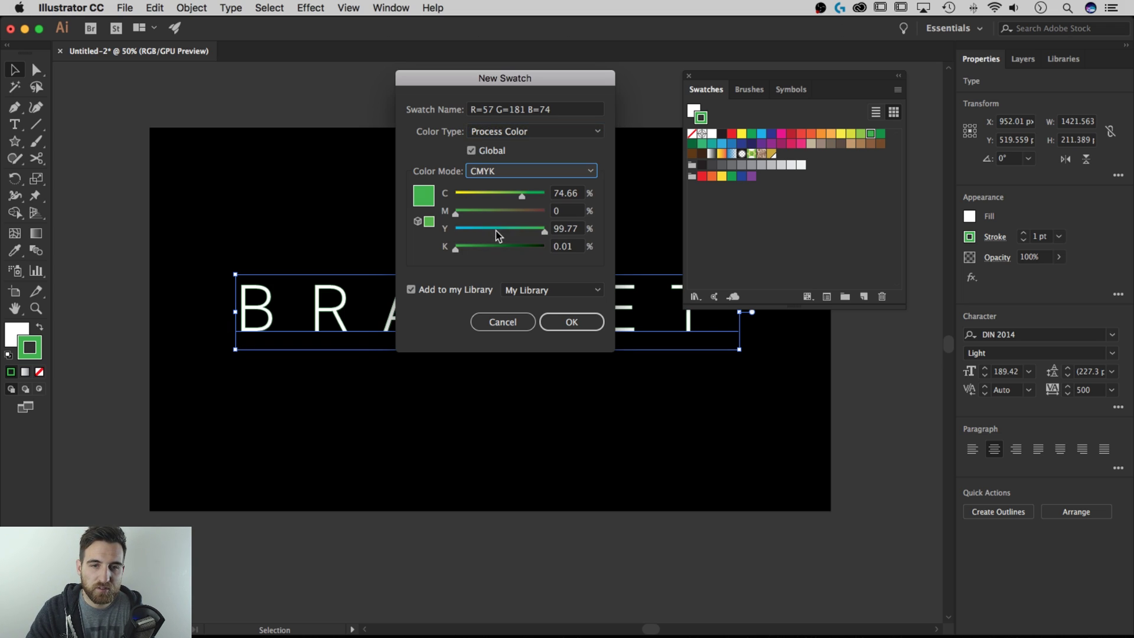
left_click(498, 174)
left_click(480, 199)
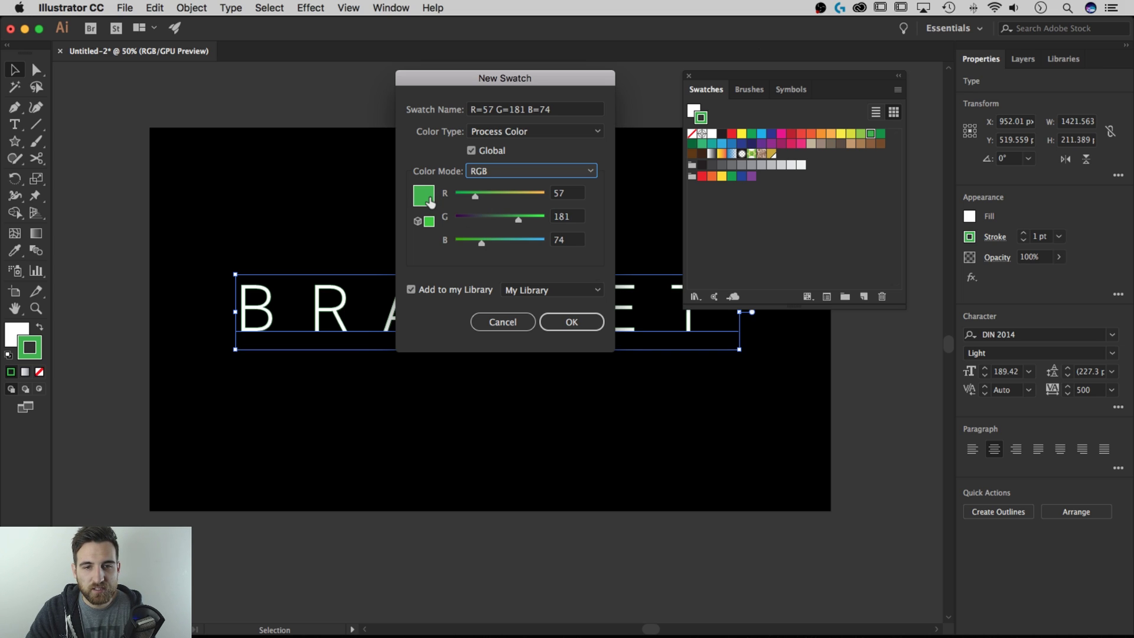
Mix the new swatch to R=93, G=212, B=48, exclude it from the library and create it.
left_click_drag(476, 196, 528, 243)
left_click(511, 219)
left_click(503, 196)
left_click_drag(503, 196, 488, 196)
left_click_drag(528, 242, 530, 218)
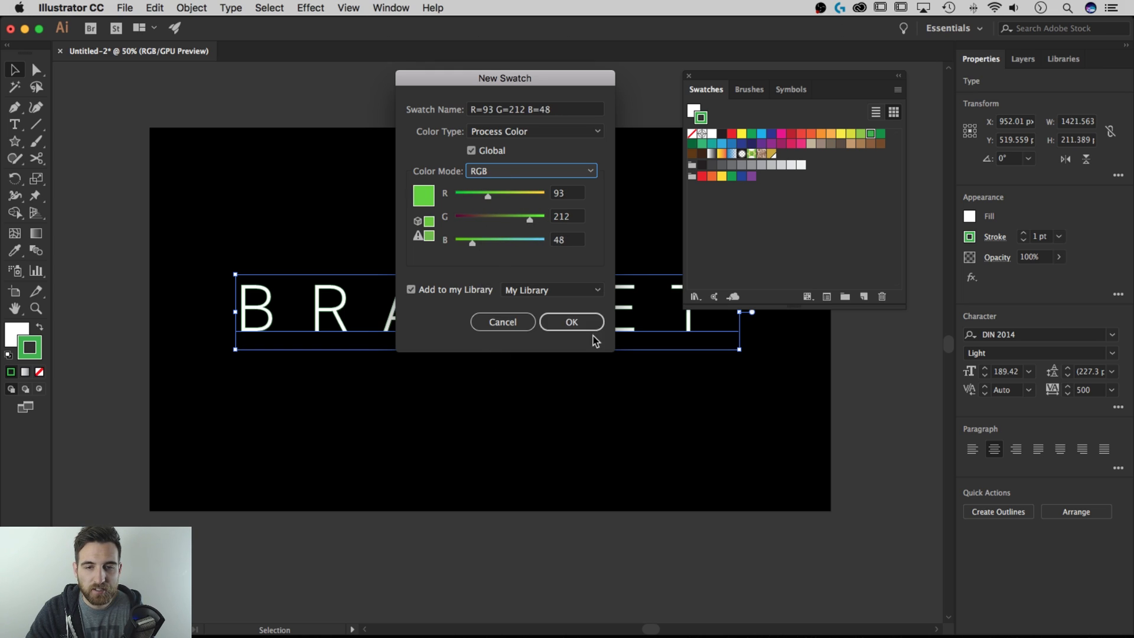
left_click(411, 290)
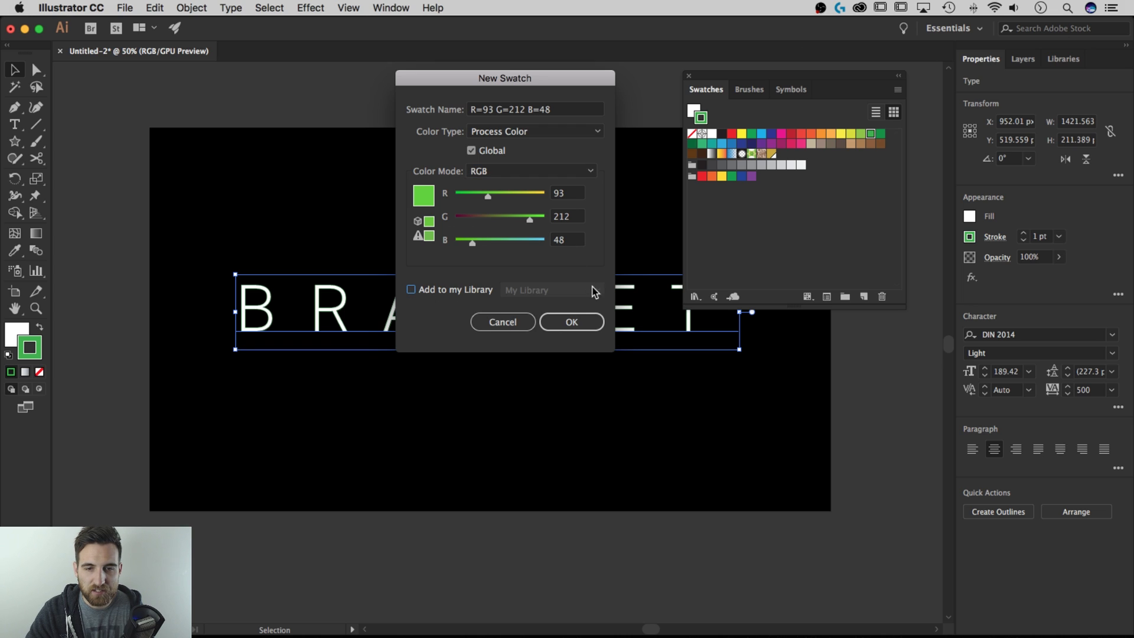
left_click(585, 323)
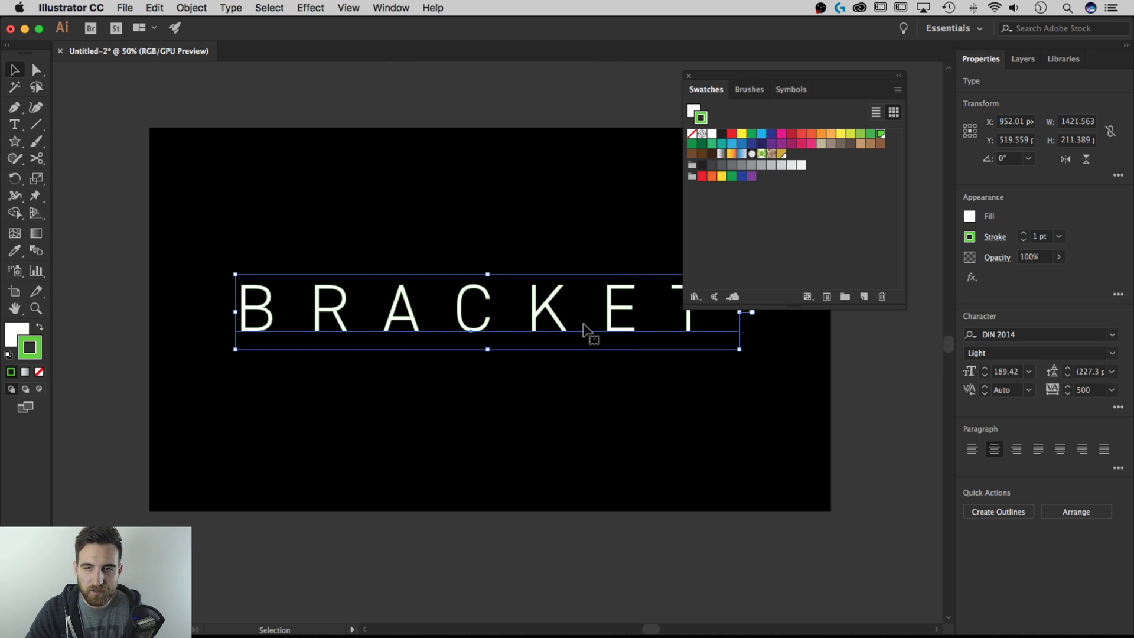
Move the new green global swatch to just after the pattern swatches and close the Swatches panel.
left_click_drag(880, 134, 782, 155)
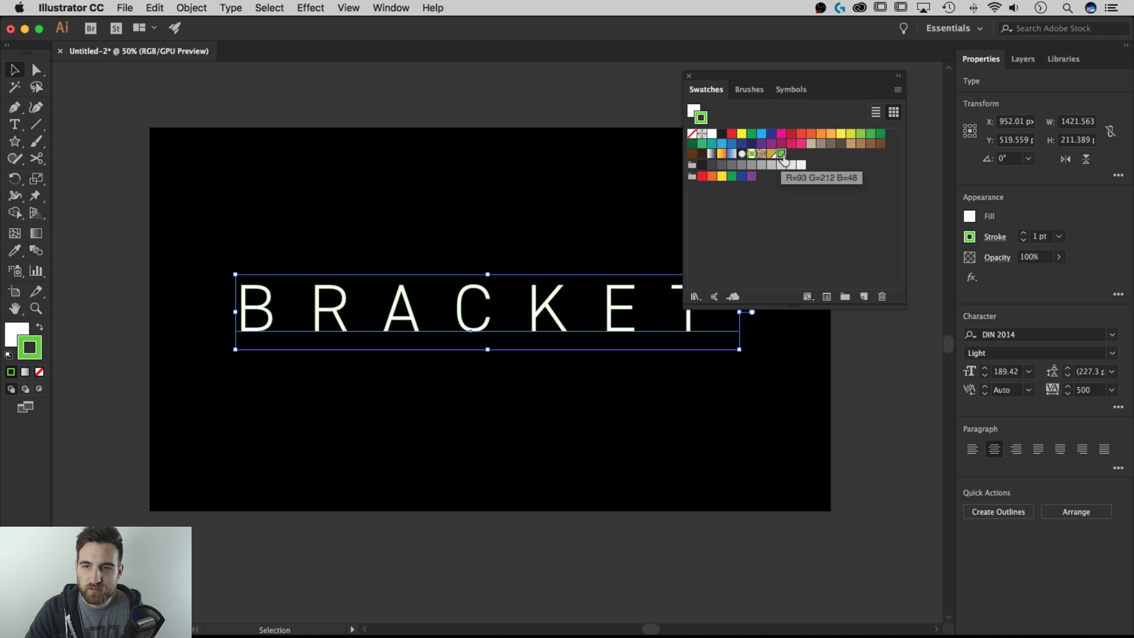
left_click_drag(731, 74, 708, 236)
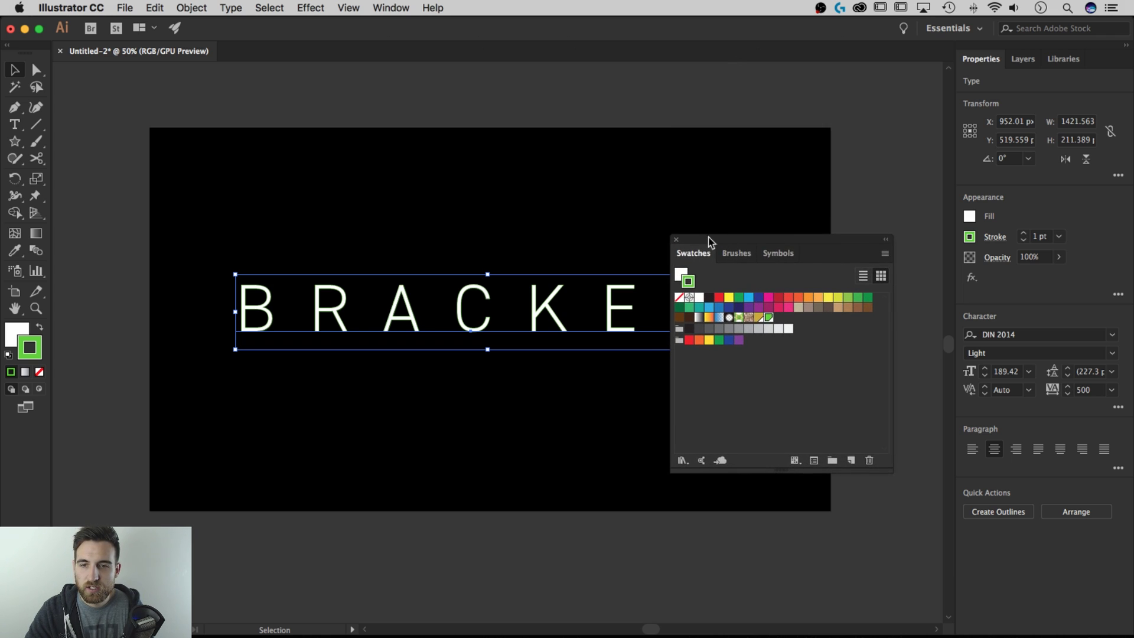
left_click(676, 240)
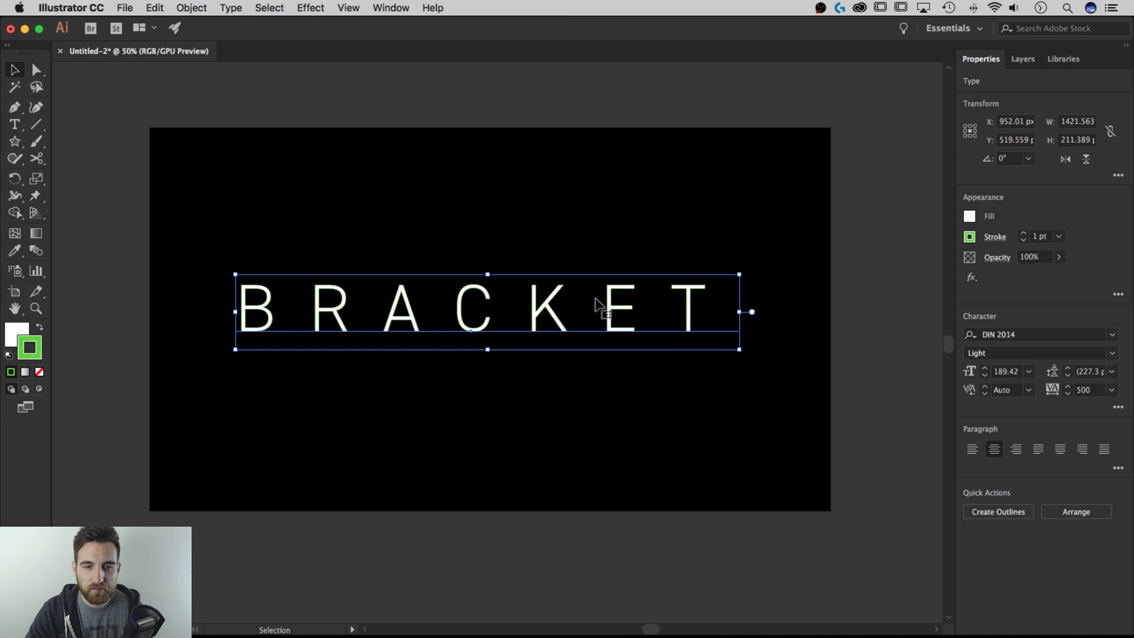
Set the BRACKET text's fill and stroke to None and open the full Appearance panel.
left_click(970, 218)
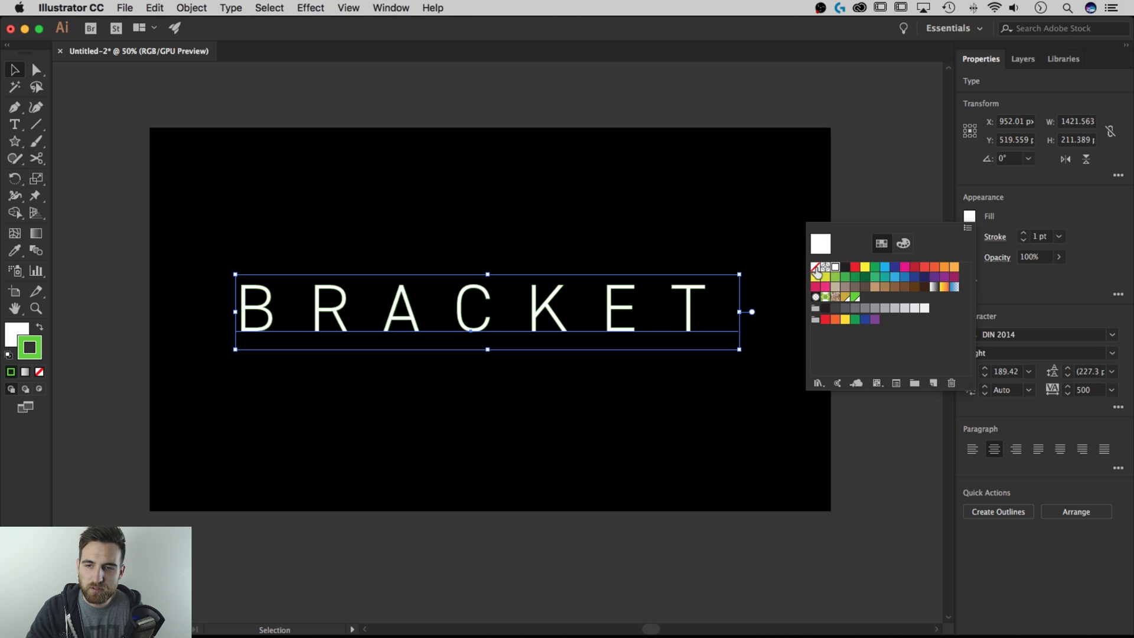
left_click(816, 269)
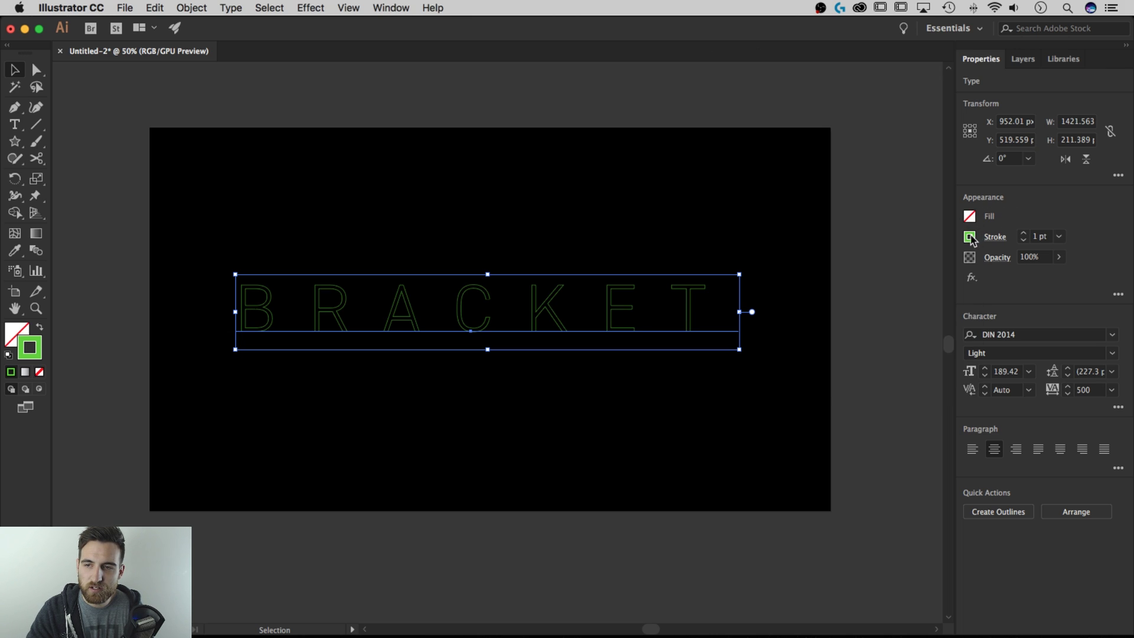
left_click(969, 236)
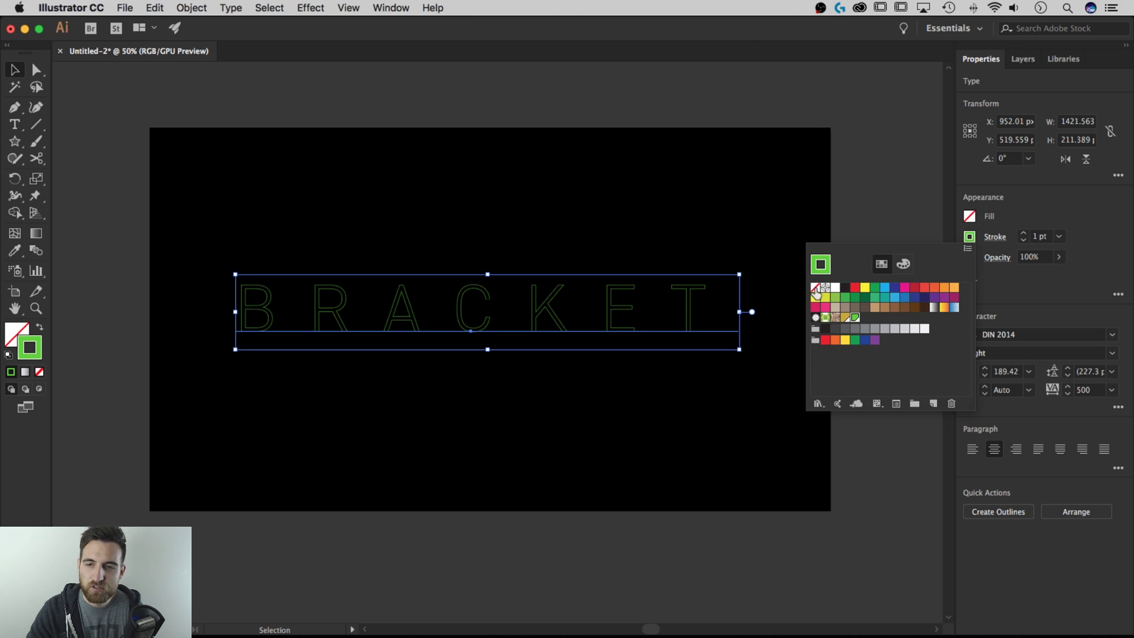
left_click(816, 290)
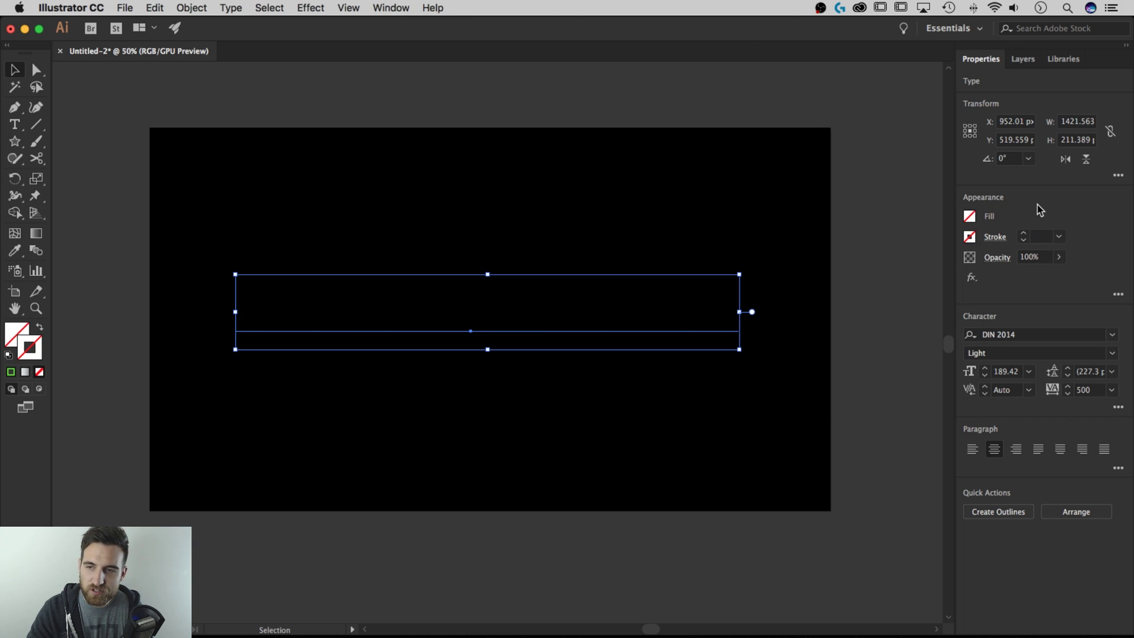
left_click(1118, 294)
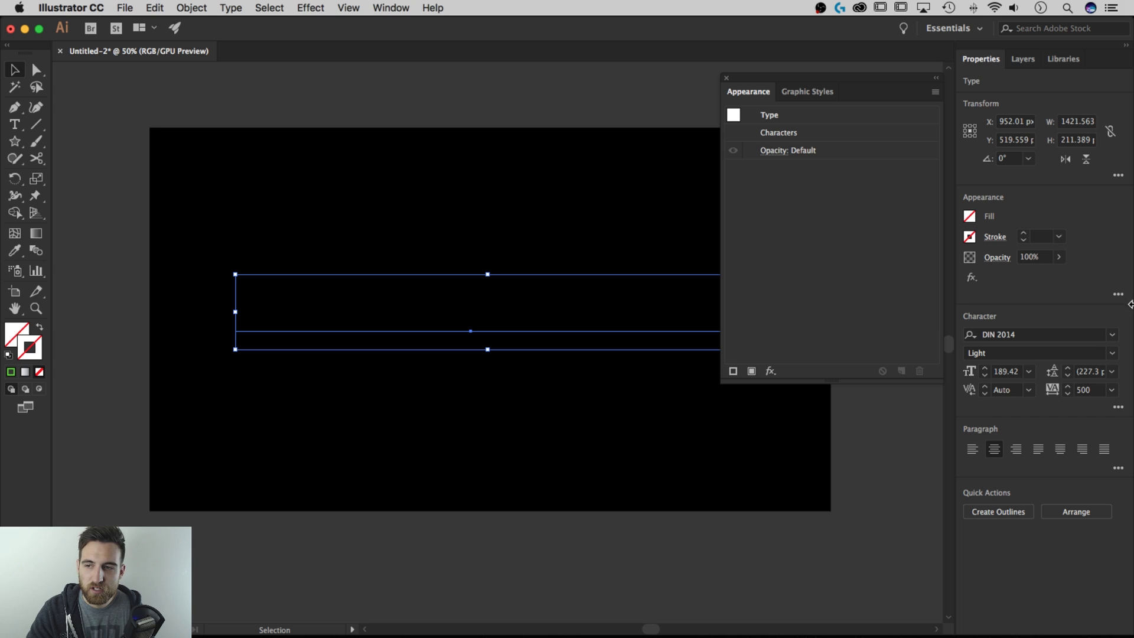
Add a new stroke to the BRACKET text and colour it with the green global swatch.
left_click(389, 7)
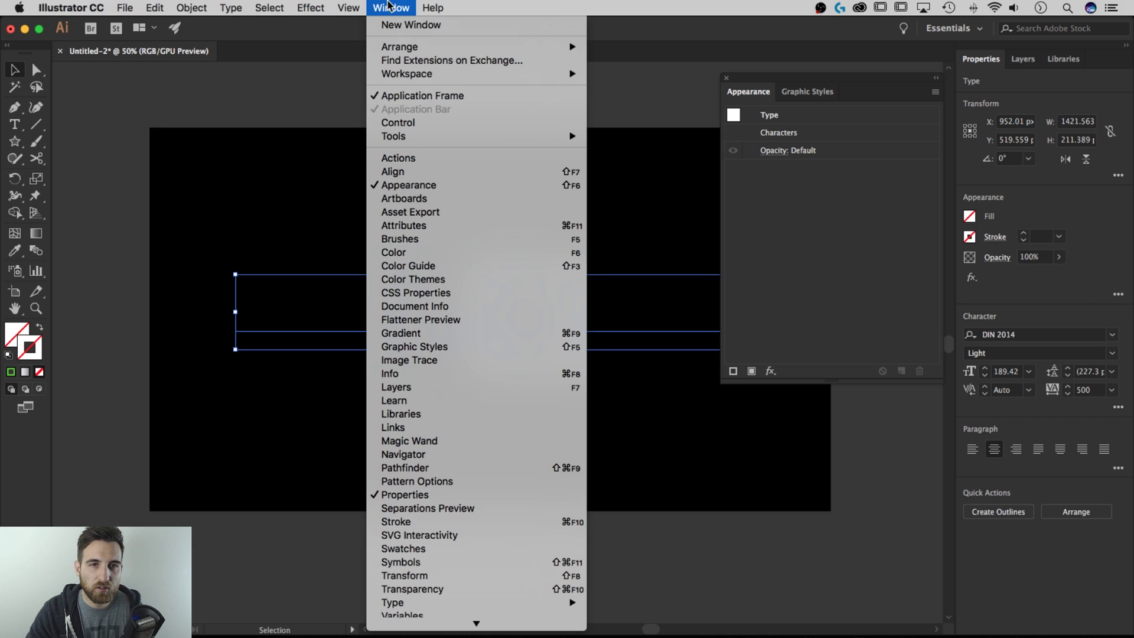
left_click(808, 216)
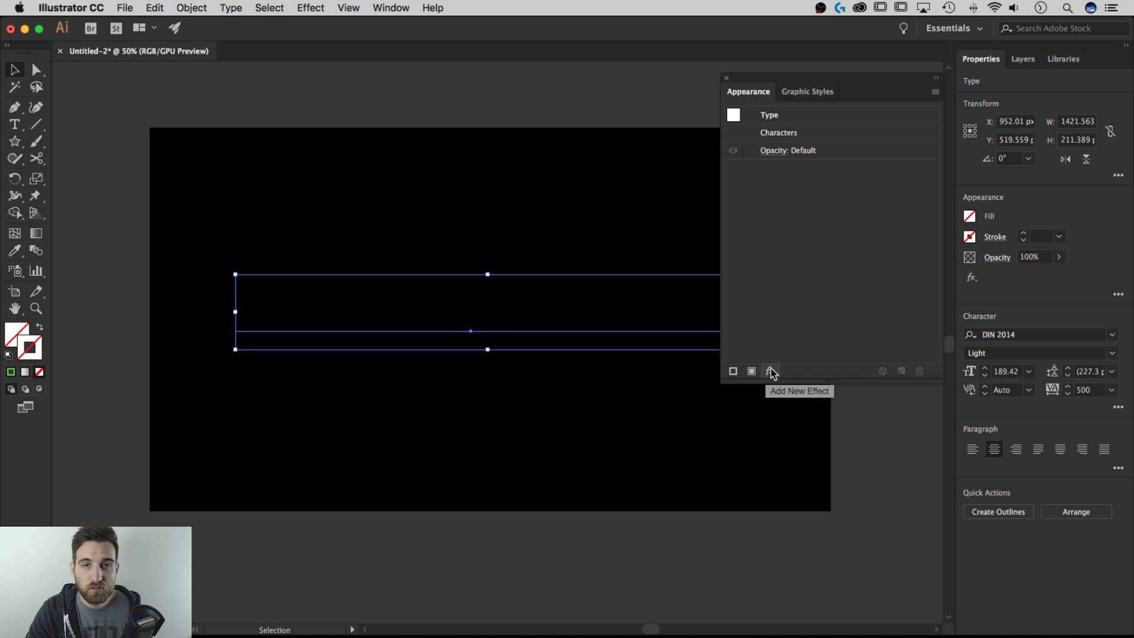
left_click(733, 372)
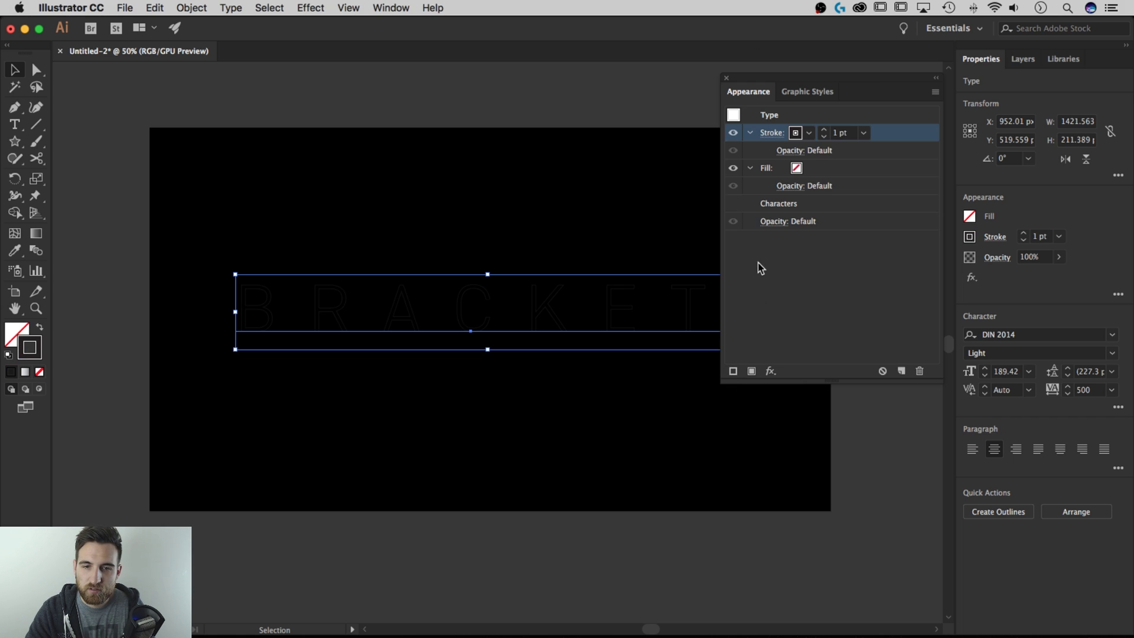
left_click(795, 133)
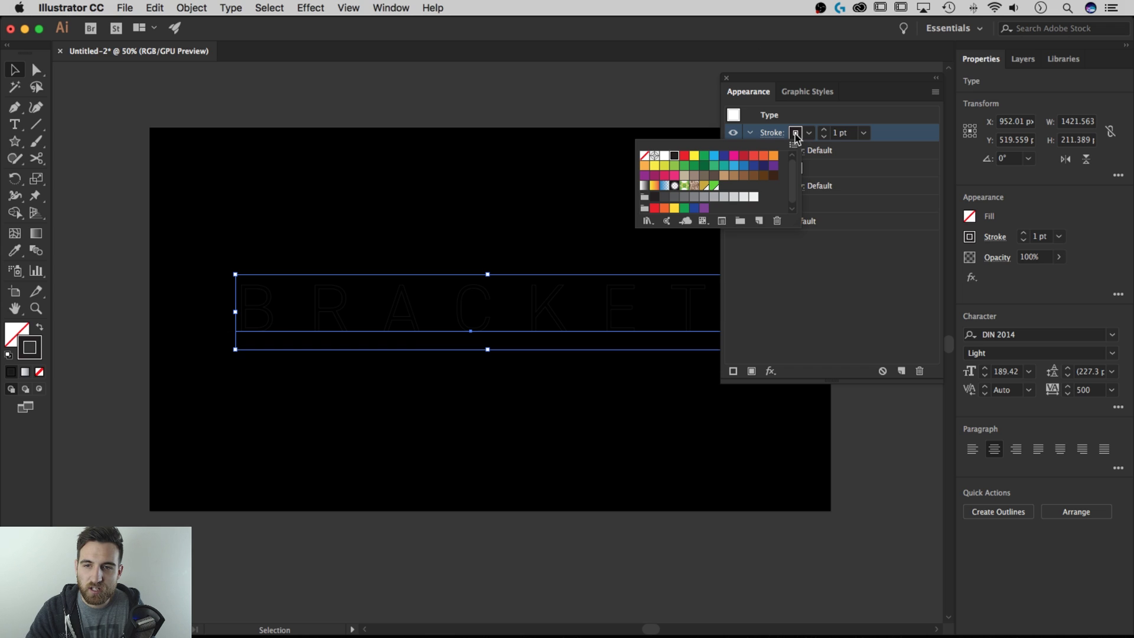
left_click(714, 187)
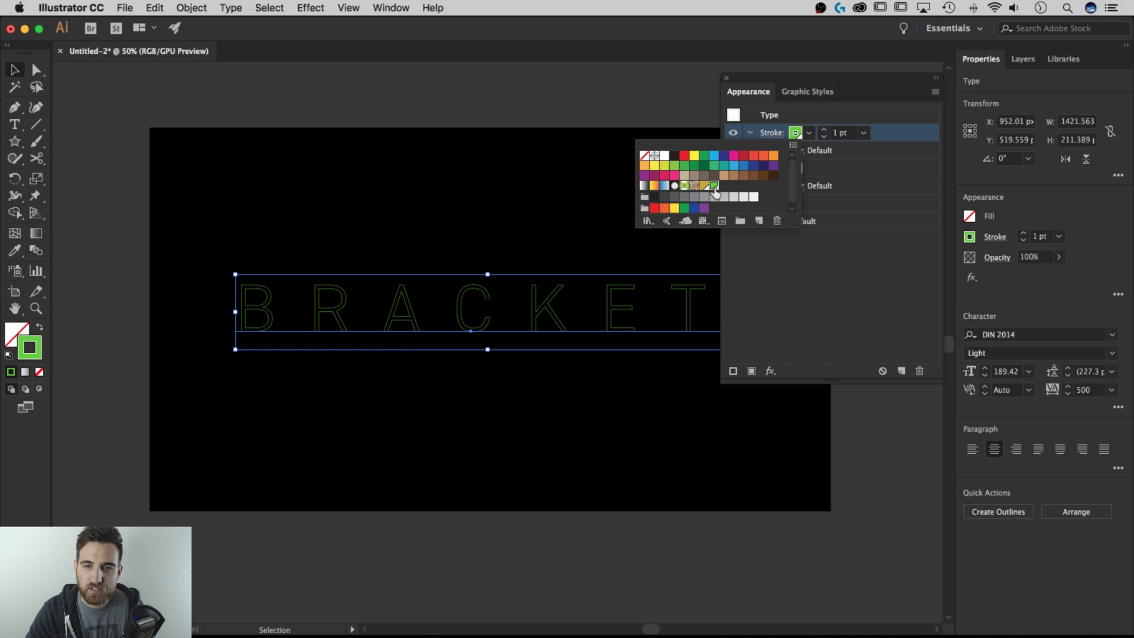
left_click(874, 289)
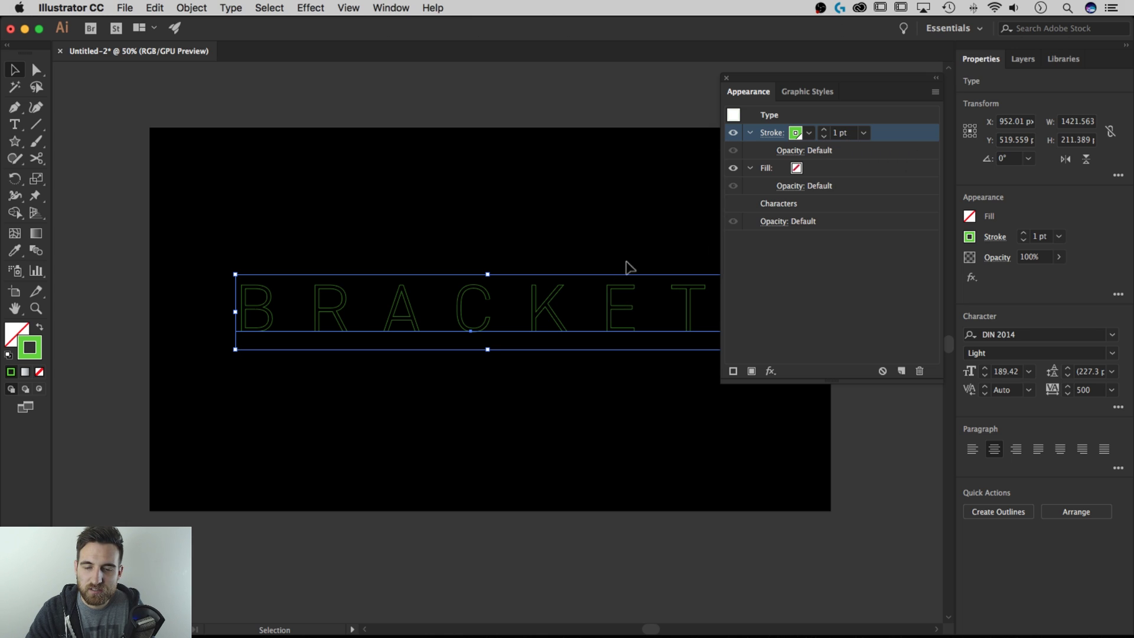
Try a 10 pt weight on the green stroke, settle on 5 pt and deselect the stroke entry.
left_click(842, 134)
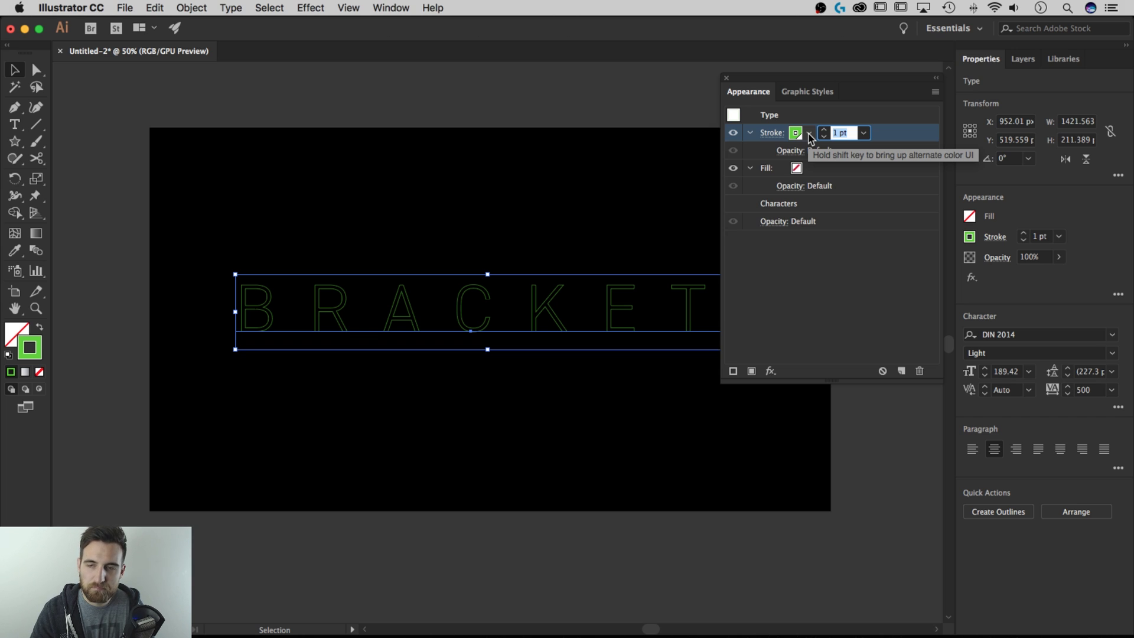
type("10")
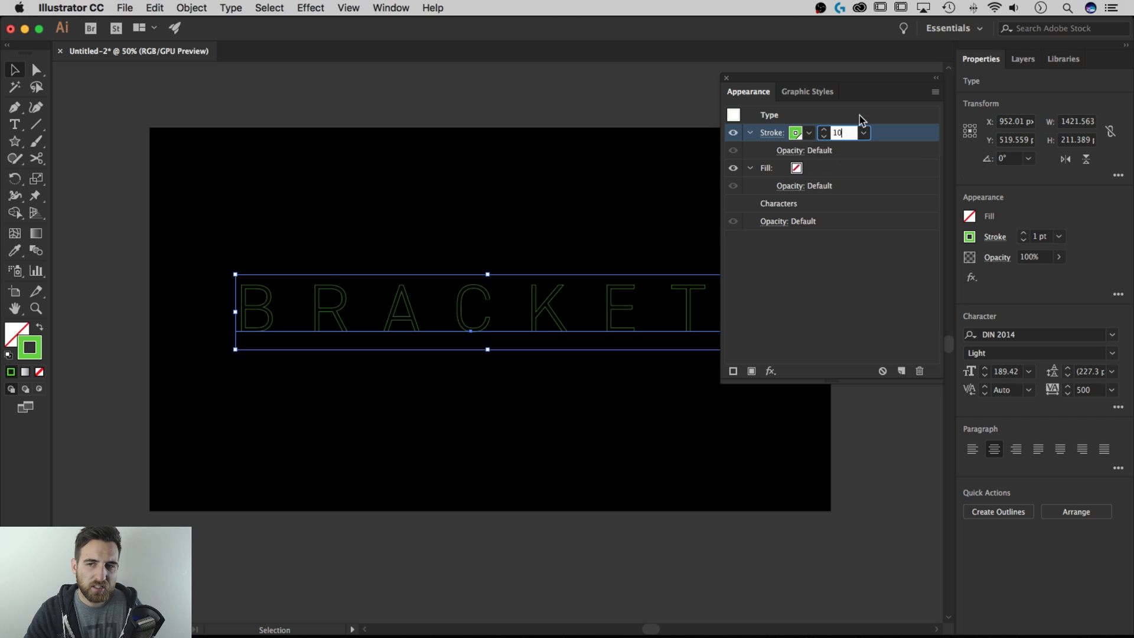
key("Return")
left_click(823, 132)
left_click(843, 132)
key("Down")
key("Down")
key("Down")
key("Down")
key("Down")
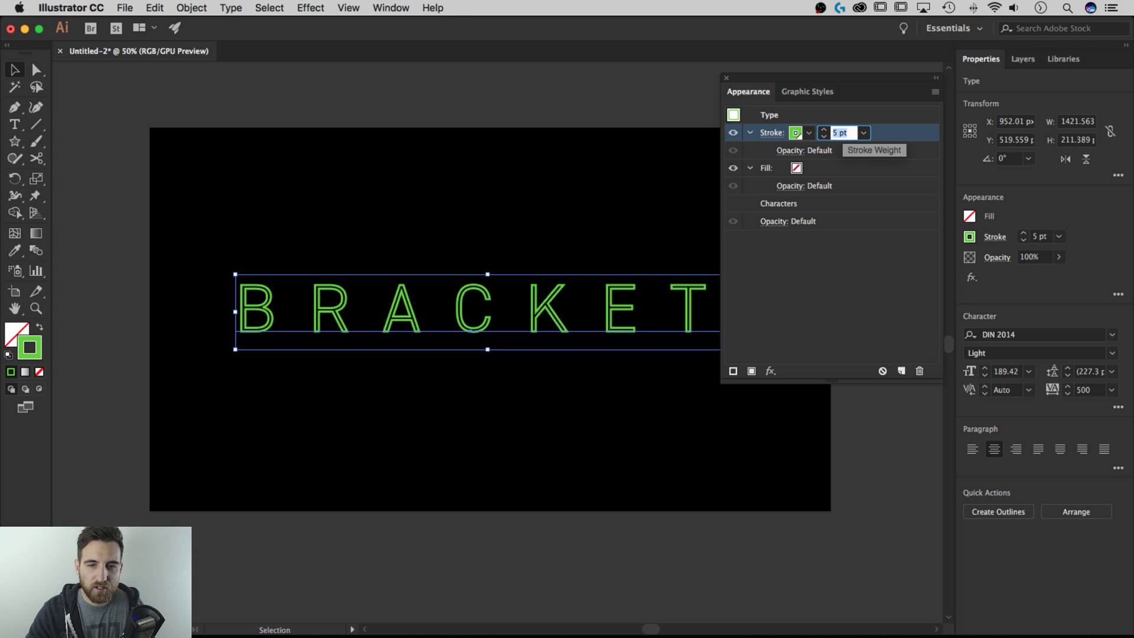
left_click(852, 300)
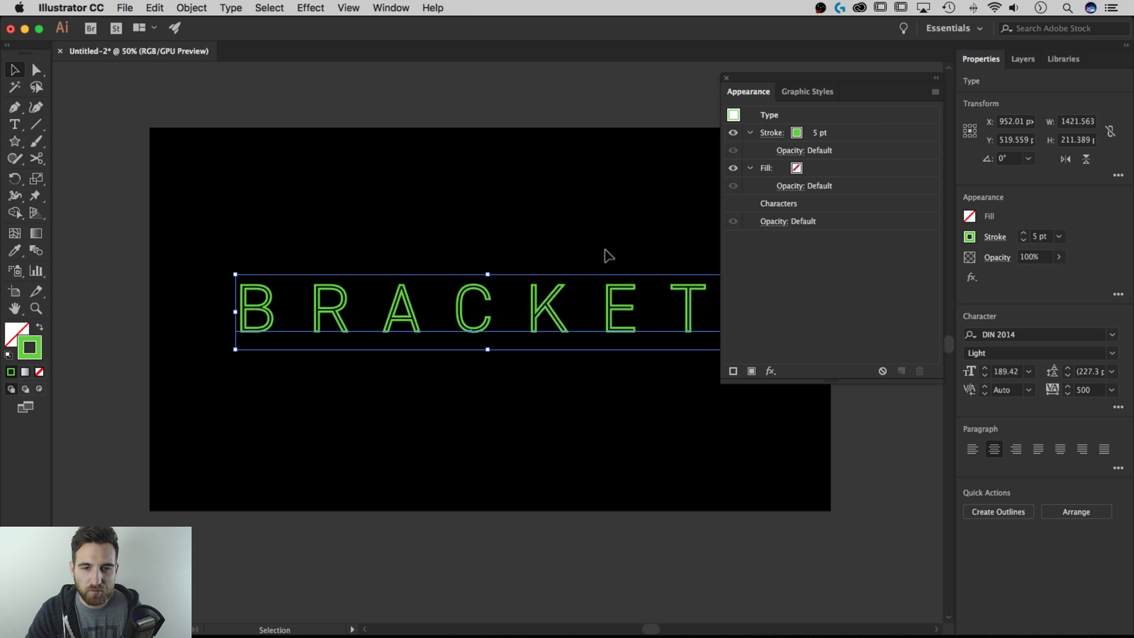
Collapse the fill and stroke details and duplicate the 5 pt green stroke above the original.
left_click(800, 152)
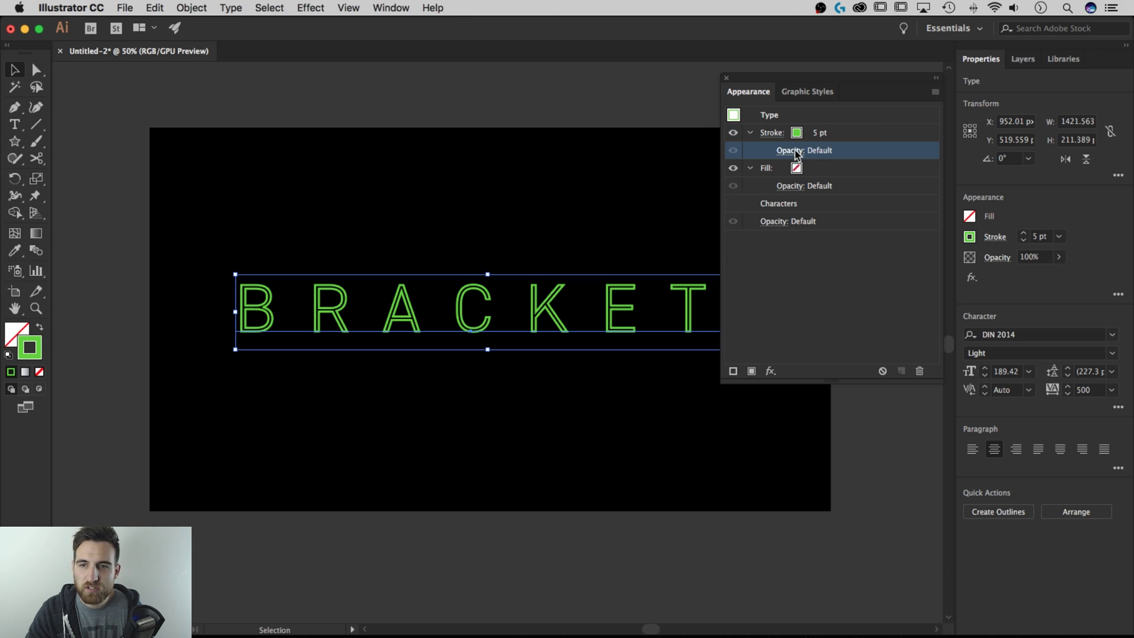
key("Escape")
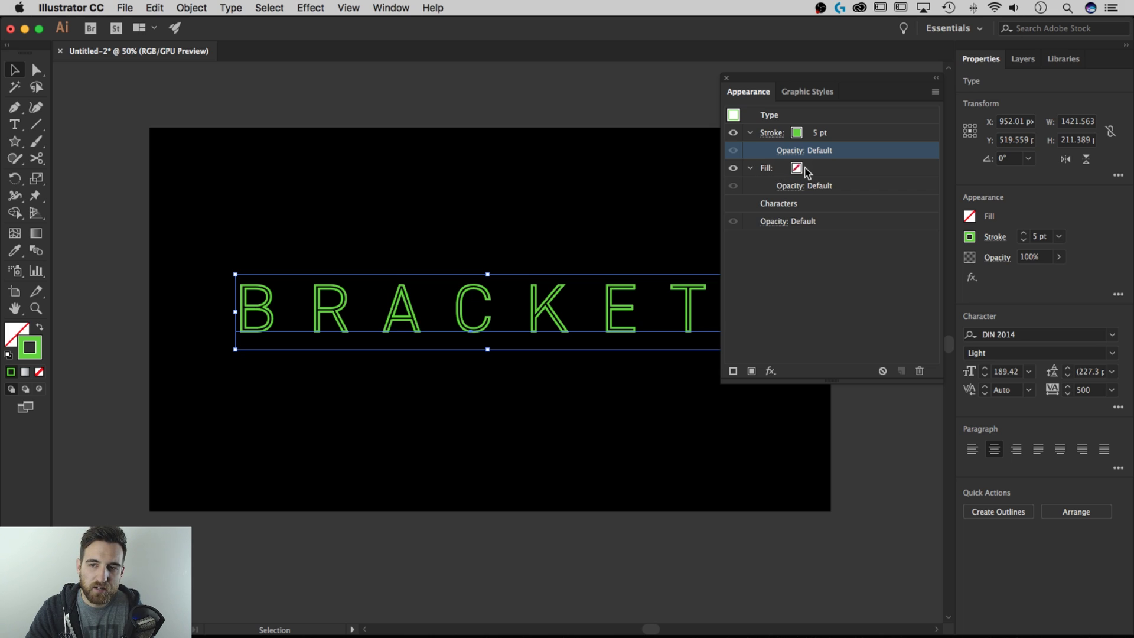
left_click(750, 168)
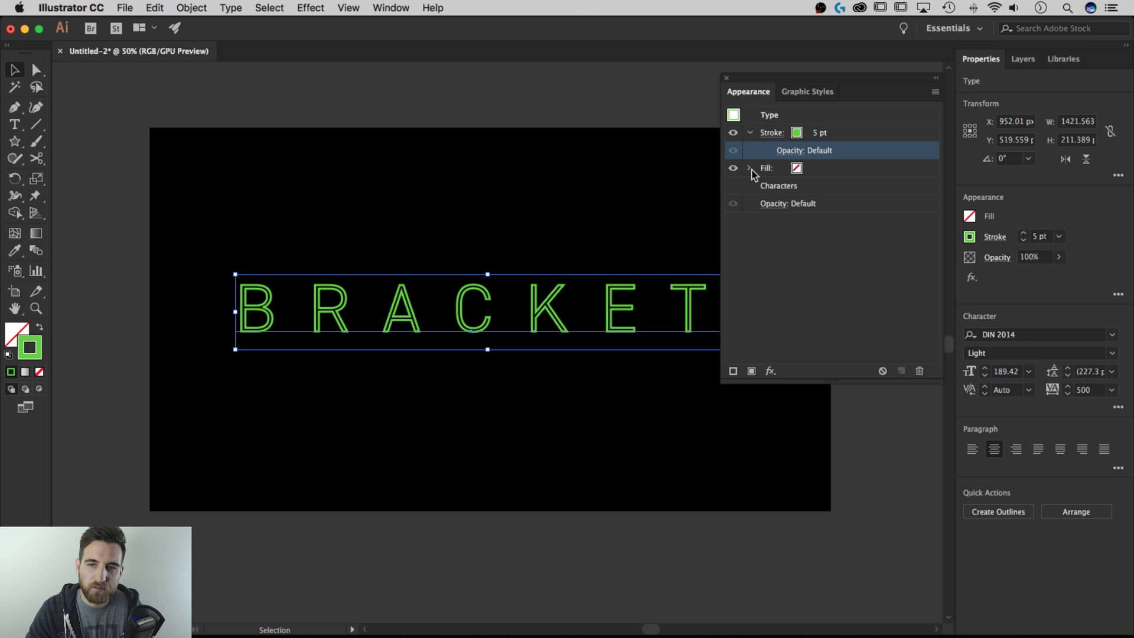
left_click(750, 132)
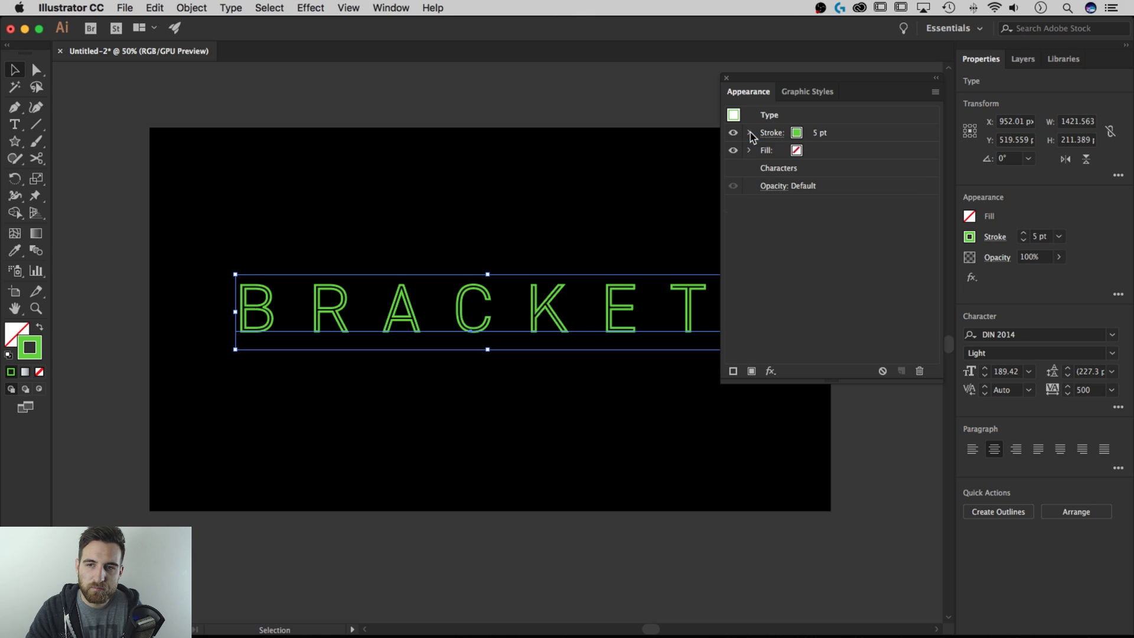
left_click(846, 133)
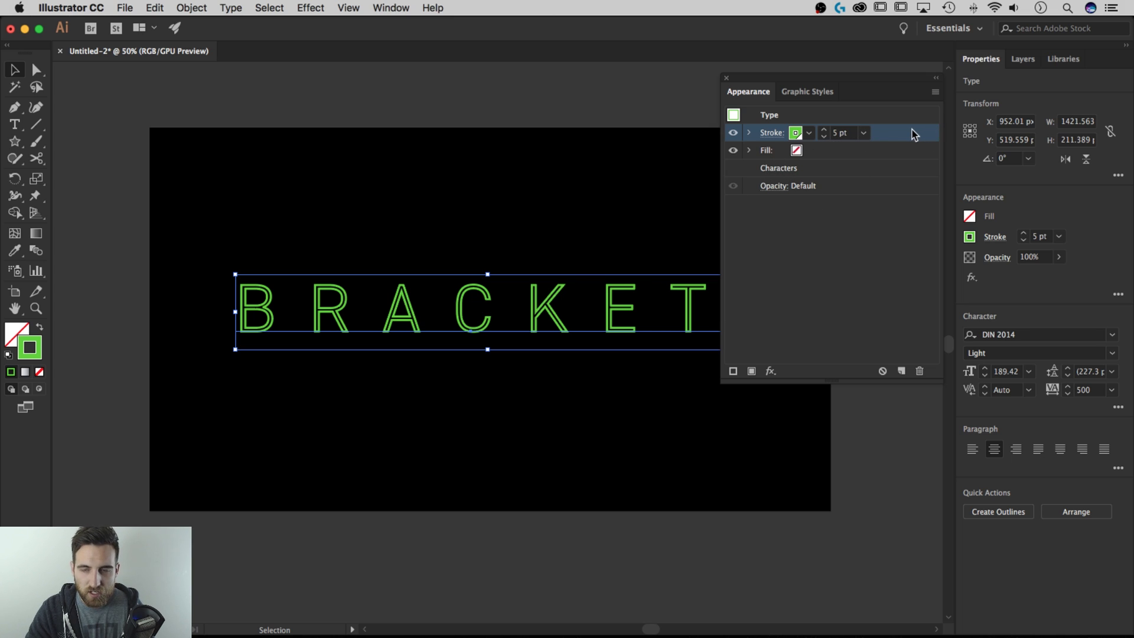
mouse_move(892, 133)
left_mouse_down()
mouse_move(884, 199)
mouse_move(883, 123)
mouse_move(849, 126)
mouse_move(877, 126)
left_mouse_up()
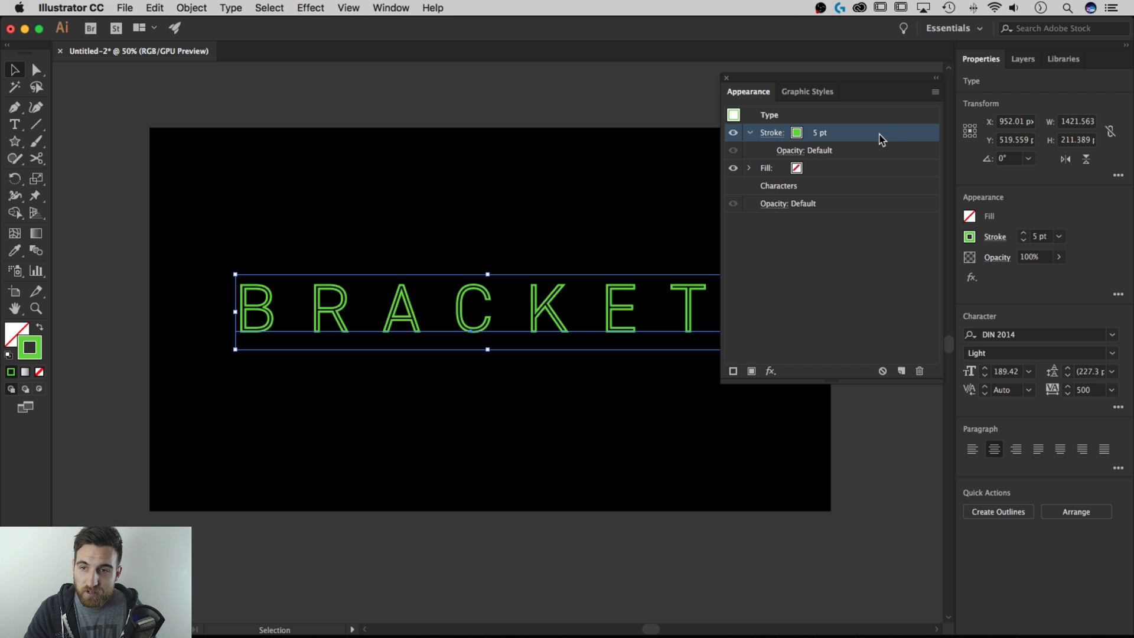
mouse_move(878, 133)
left_mouse_down()
mouse_move(878, 117)
mouse_move(869, 210)
mouse_move(872, 125)
left_mouse_up()
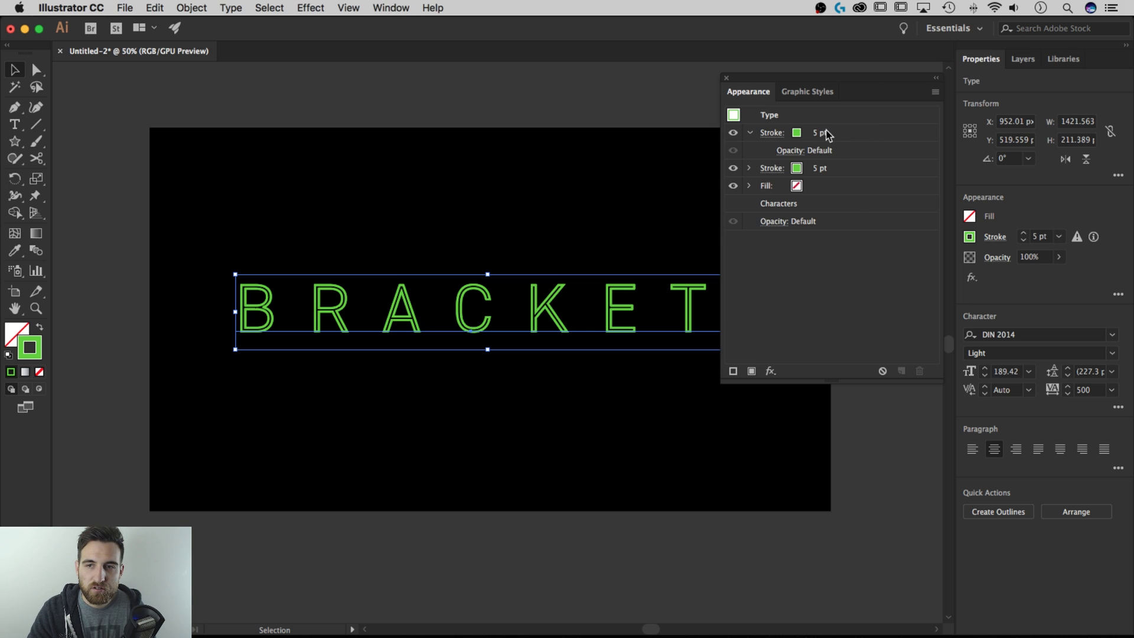
Apply a previewed Offset Path effect of 10 px with Miter joins and a miter limit of 4 to the uppermost stroke.
left_click(854, 137)
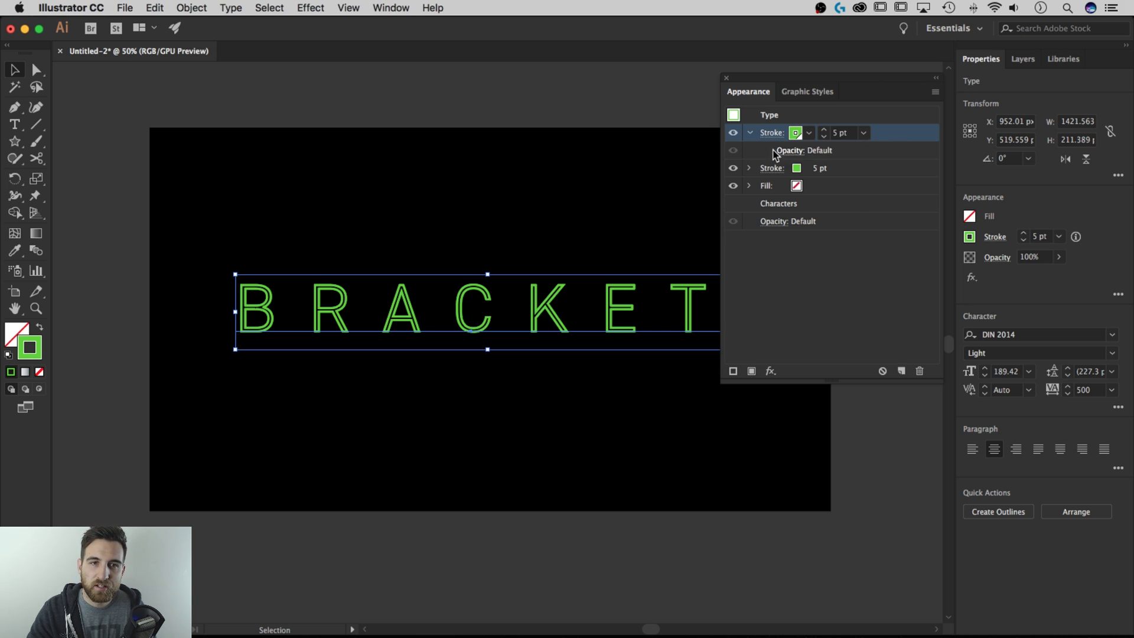
left_click(328, 9)
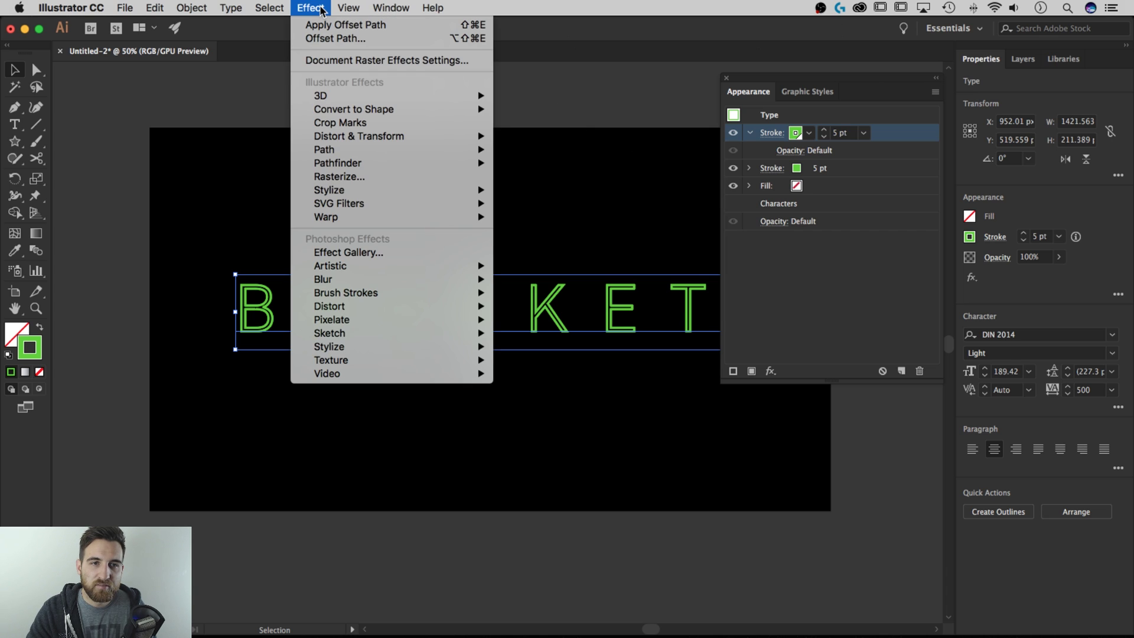
left_click(830, 245)
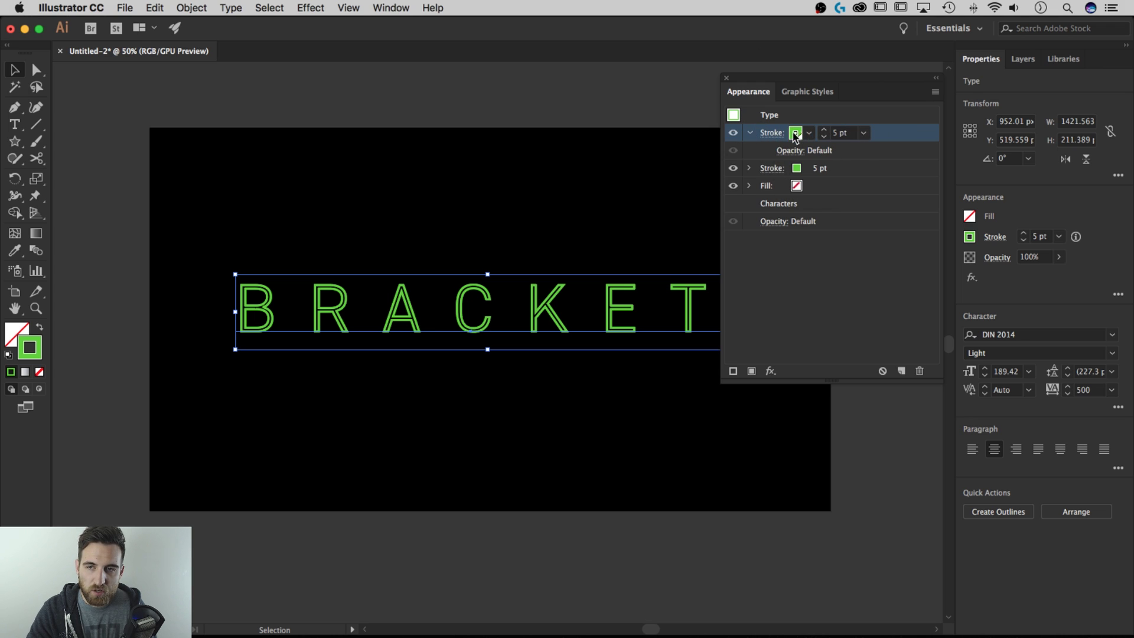
left_click(772, 371)
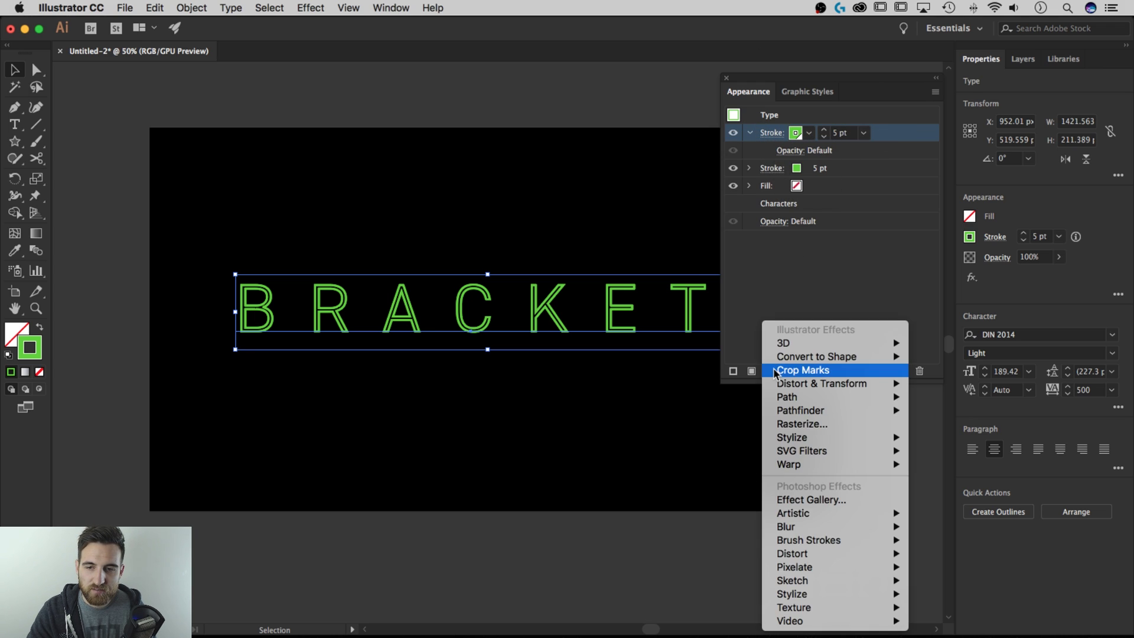
mouse_move(791, 397)
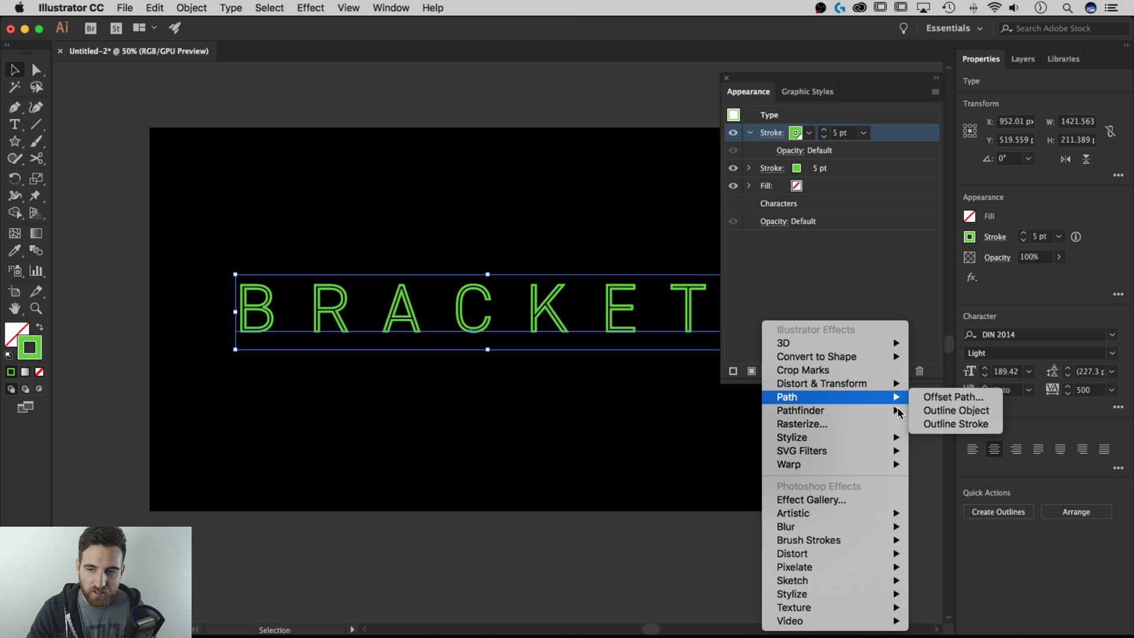
left_click(948, 398)
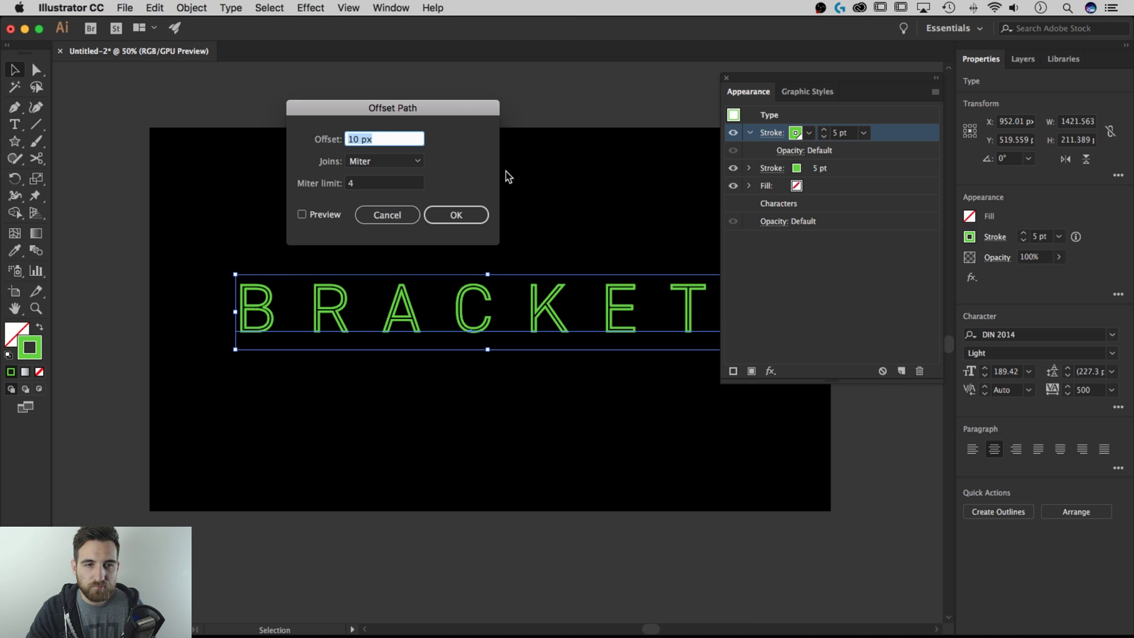
left_click_drag(450, 113, 487, 99)
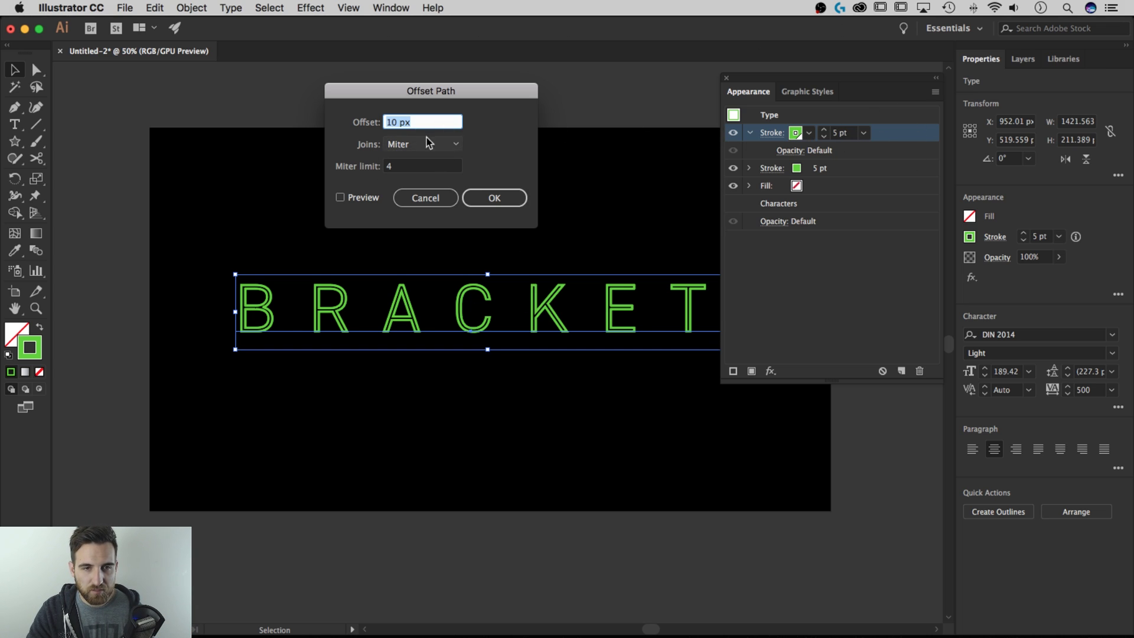
left_click(341, 198)
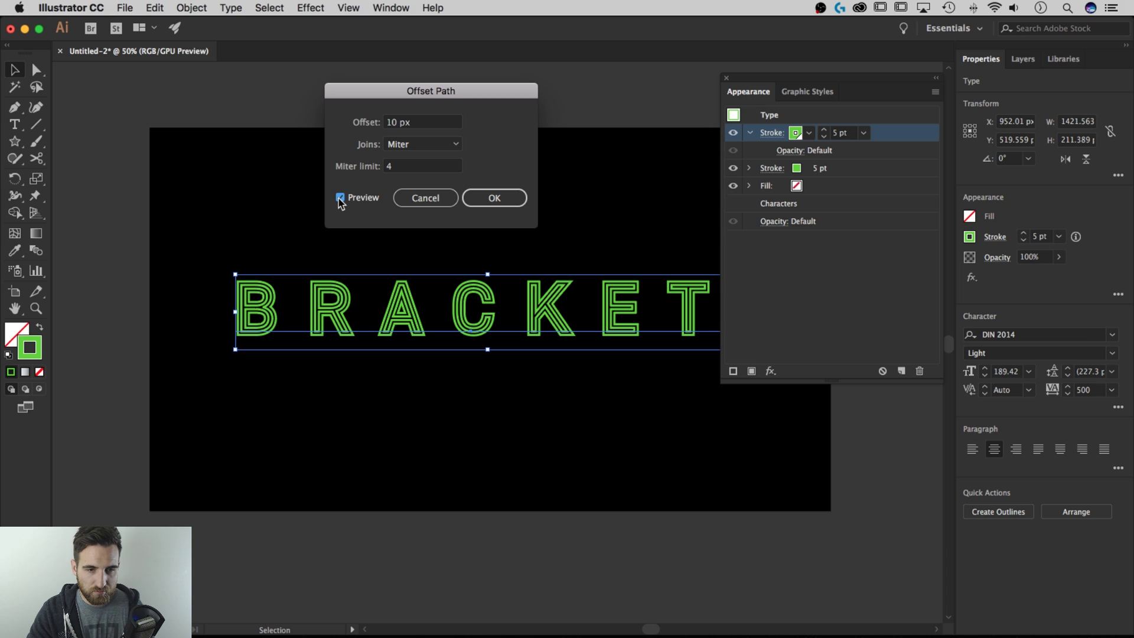
left_click(427, 122)
key("Up")
key("Down")
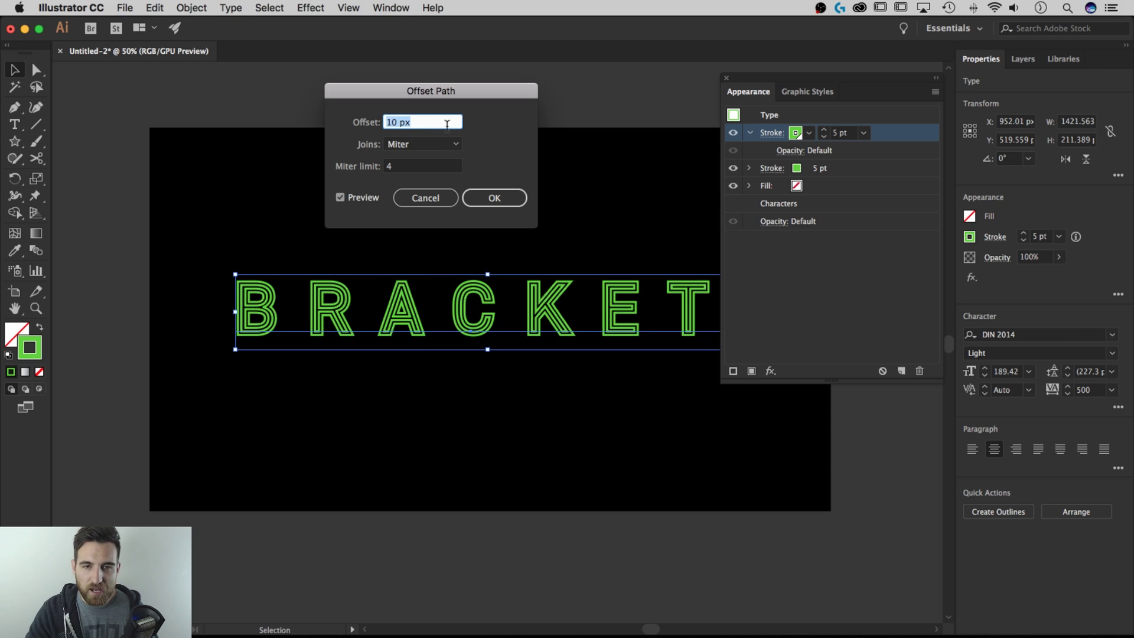
left_click(495, 198)
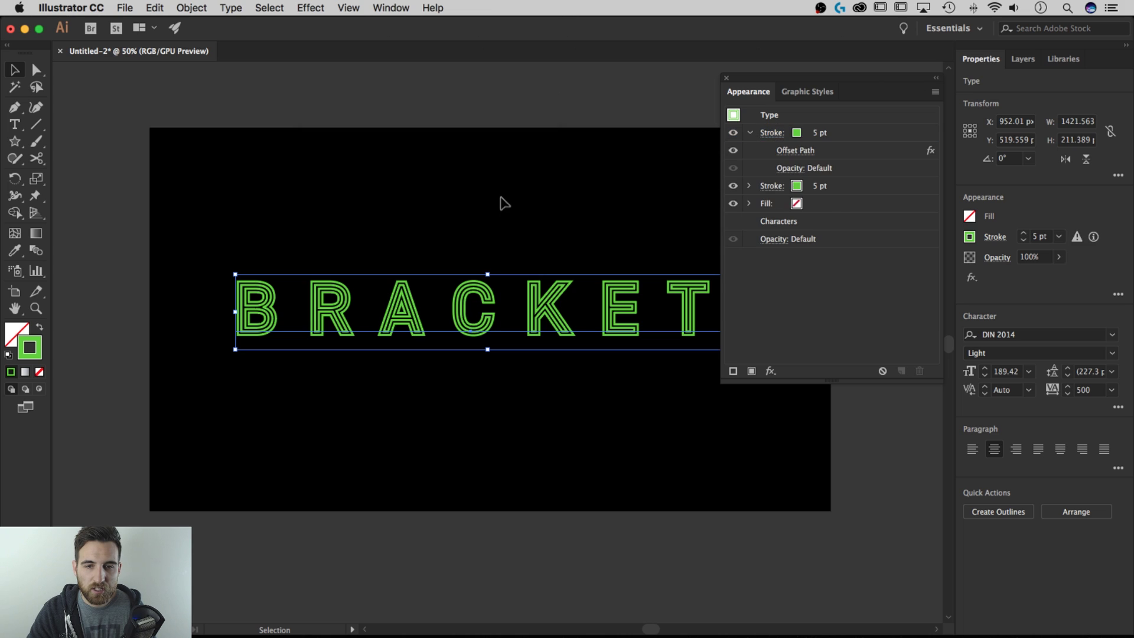
Inspect the outlines up close, reselect the BRACKET text and duplicate the offset stroke above itself as a third stroke.
left_click(541, 109)
key("super+equal")
key("super+equal")
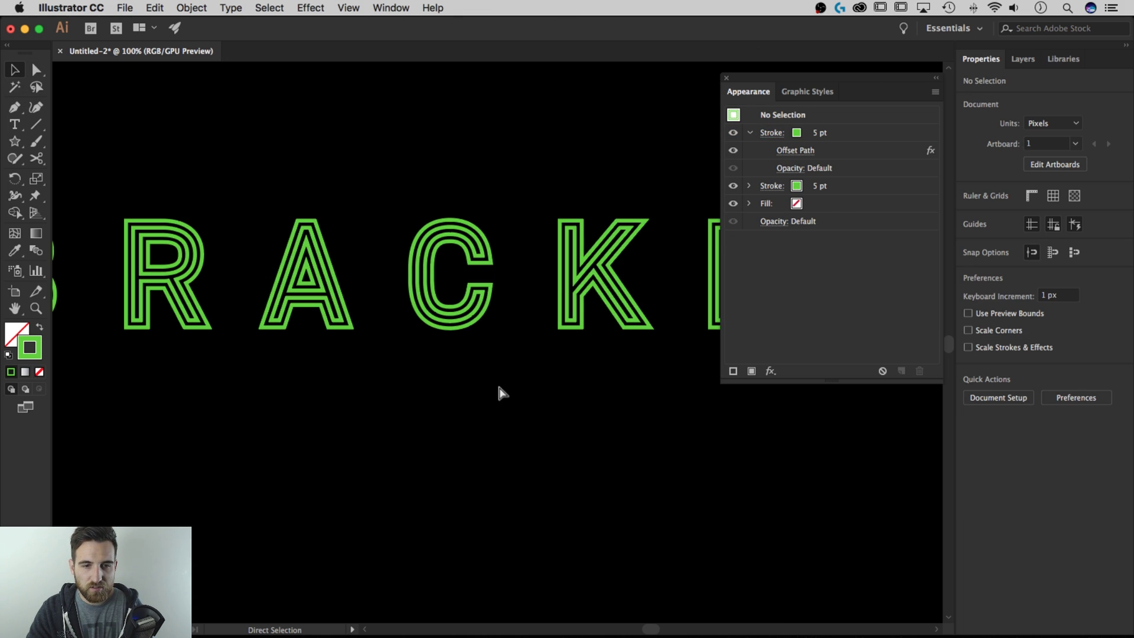
scroll(472, 355, "right", 8)
scroll(473, 354, "up", 1)
left_click(511, 269)
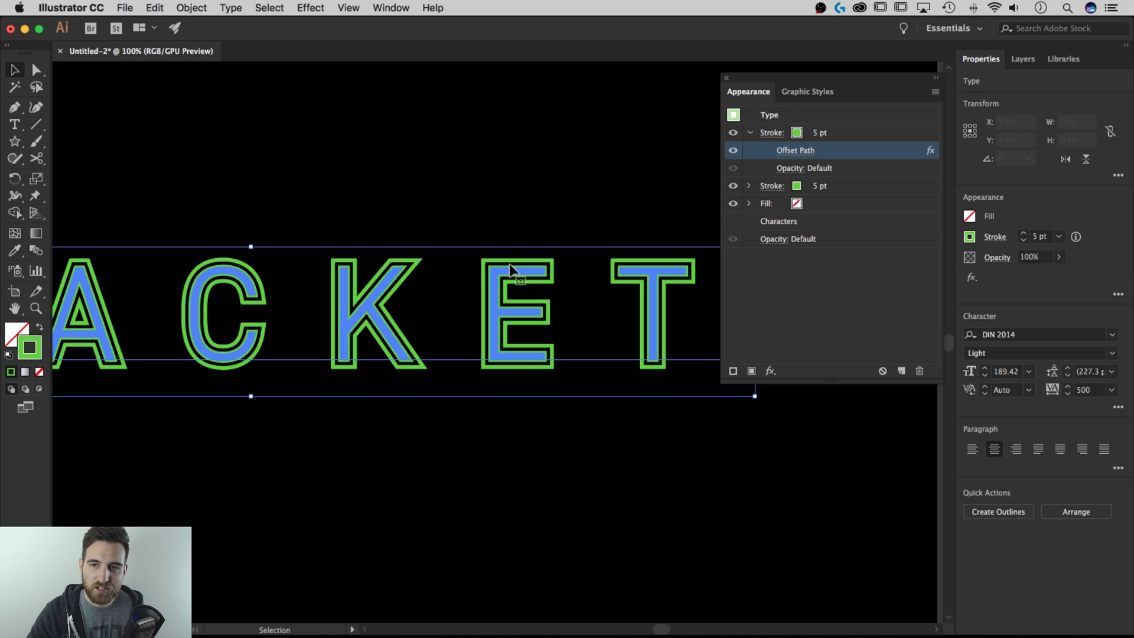
left_click(852, 133)
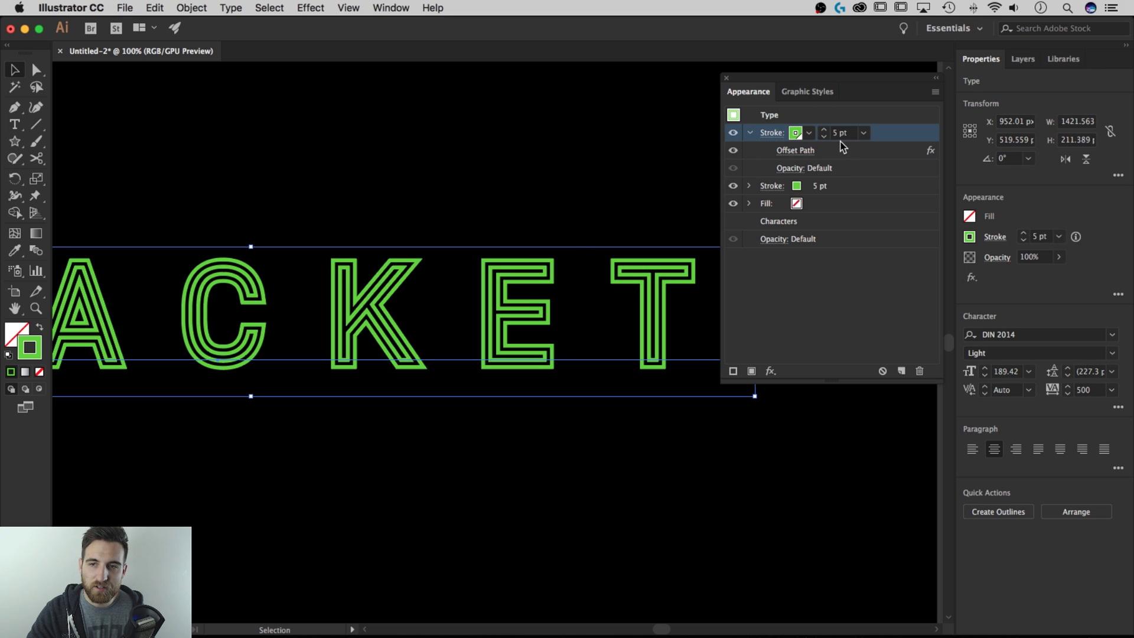
left_click(748, 133)
left_click_drag(885, 138, 885, 125)
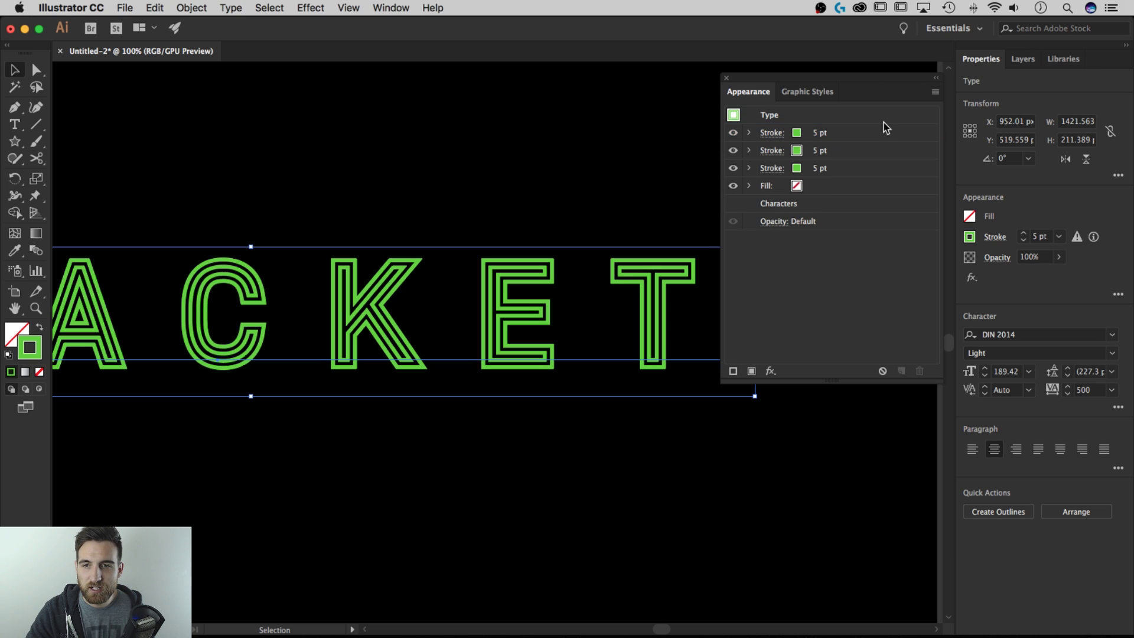
Increase the uppermost stroke's Offset Path by 10 px to 20 px, with the preview on.
left_click(749, 133)
left_click(789, 149)
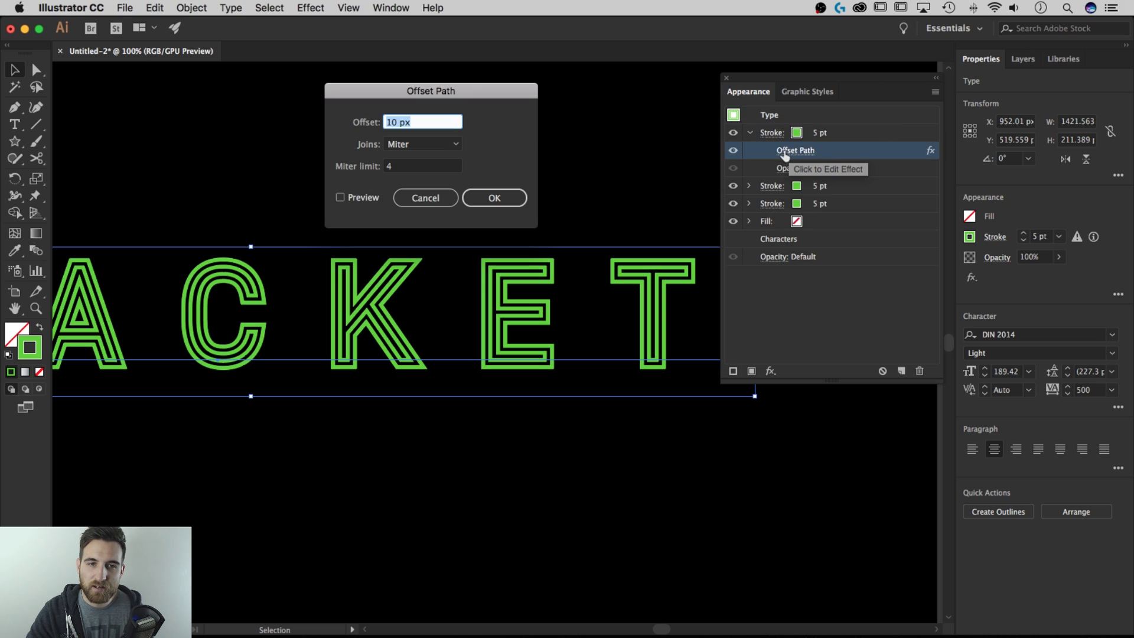
left_click_drag(475, 96, 488, 78)
left_click(420, 101)
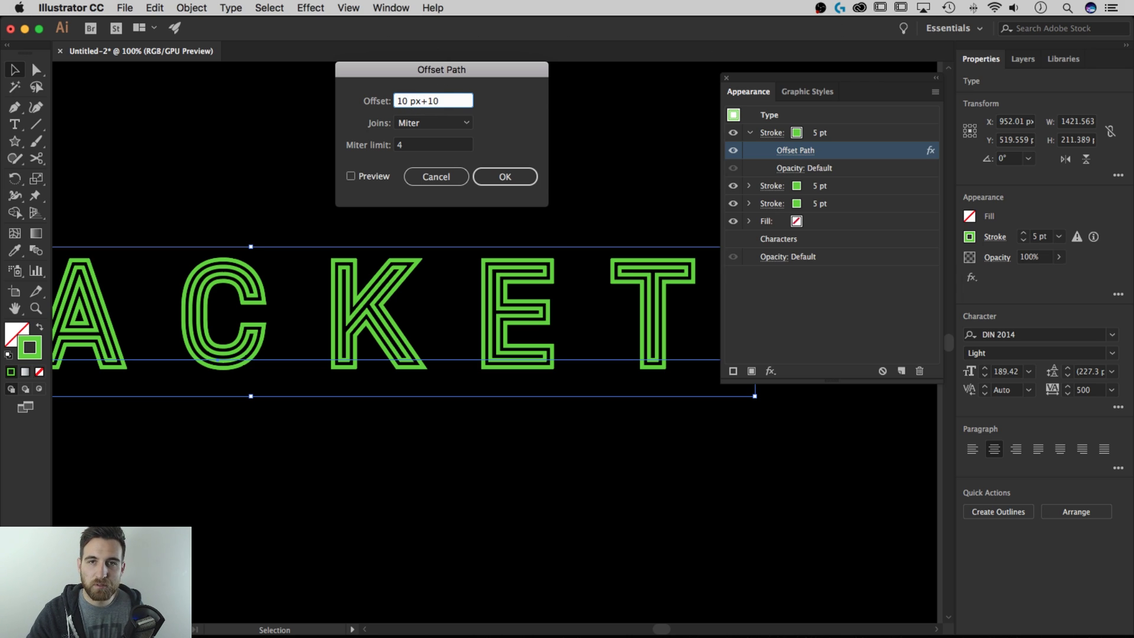
left_click(355, 178)
left_click_drag(428, 79, 410, 76)
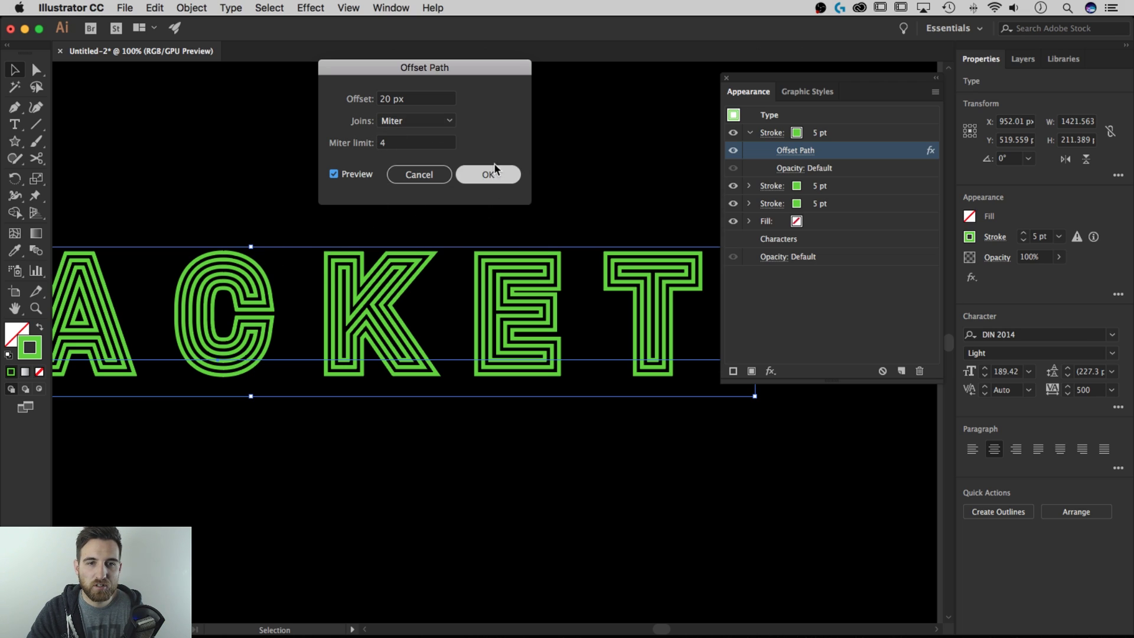
left_click(482, 174)
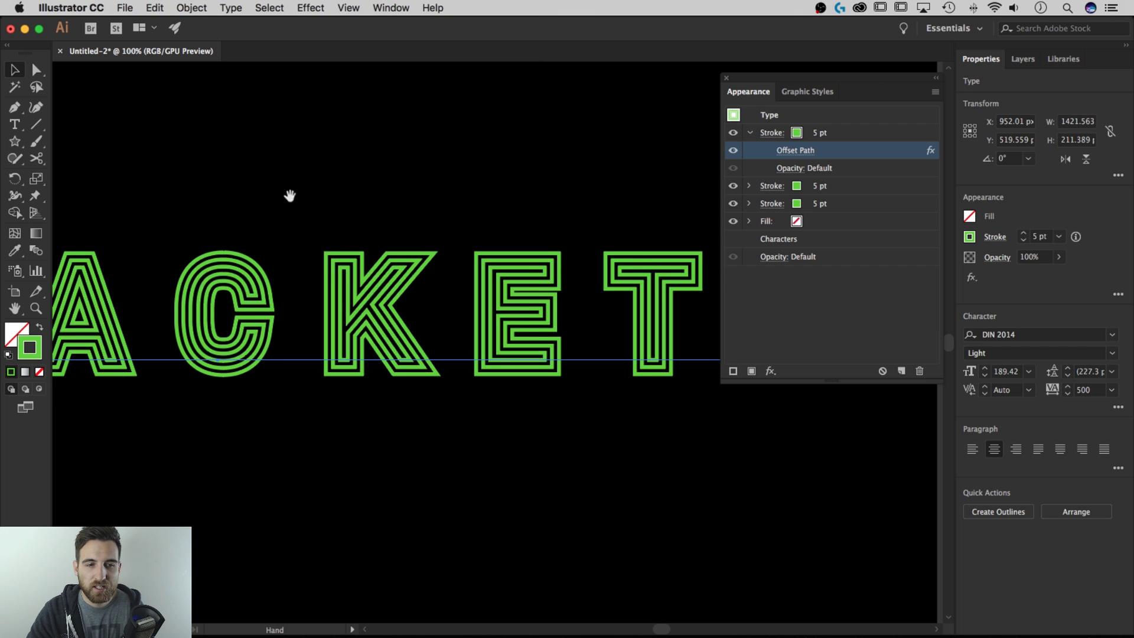
Deselect the BRACKET text and examine the stacked green outlines across all letters, including up close on the E.
key("space")
left_click_drag(288, 192, 524, 196)
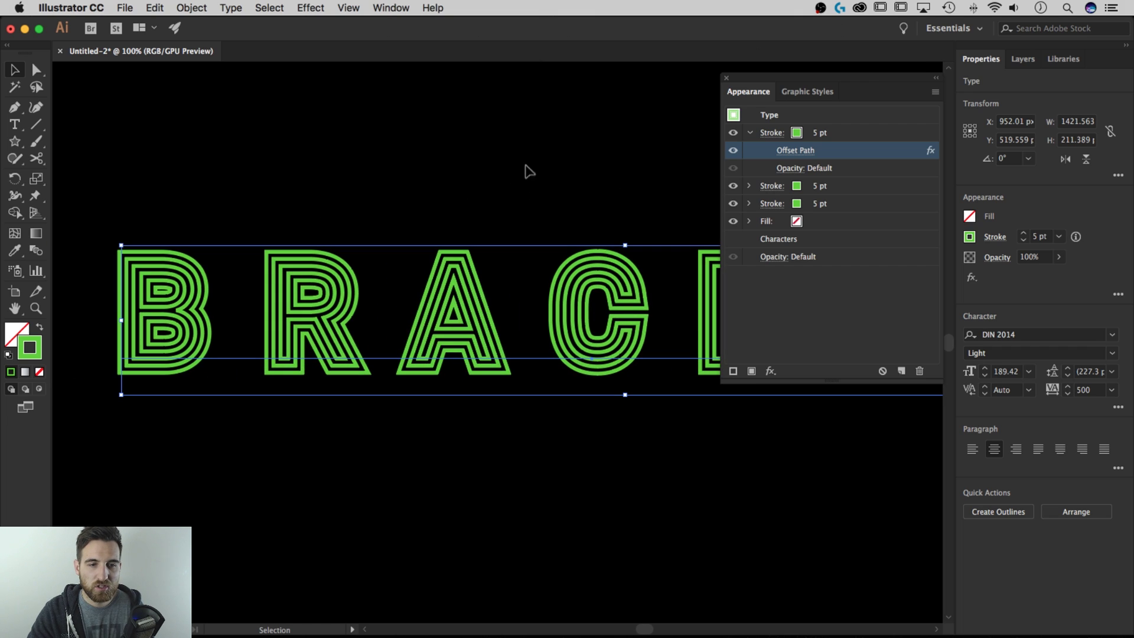
left_click(608, 170)
key("space")
left_click_drag(626, 165, 254, 167)
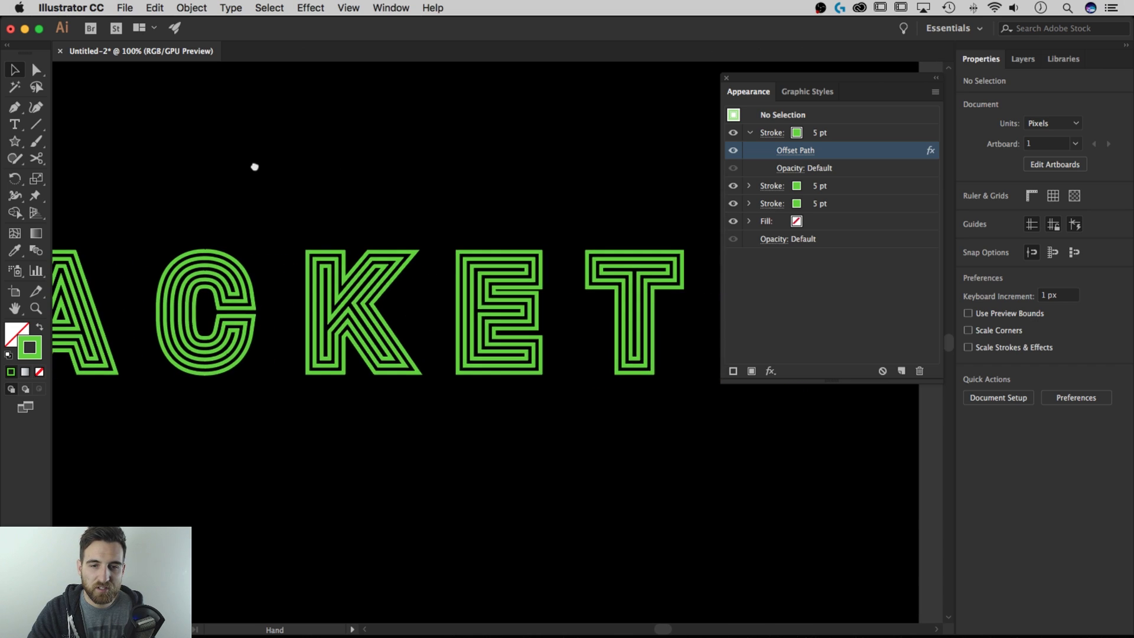
scroll(524, 197, "left", 2)
scroll(524, 198, "up", 1)
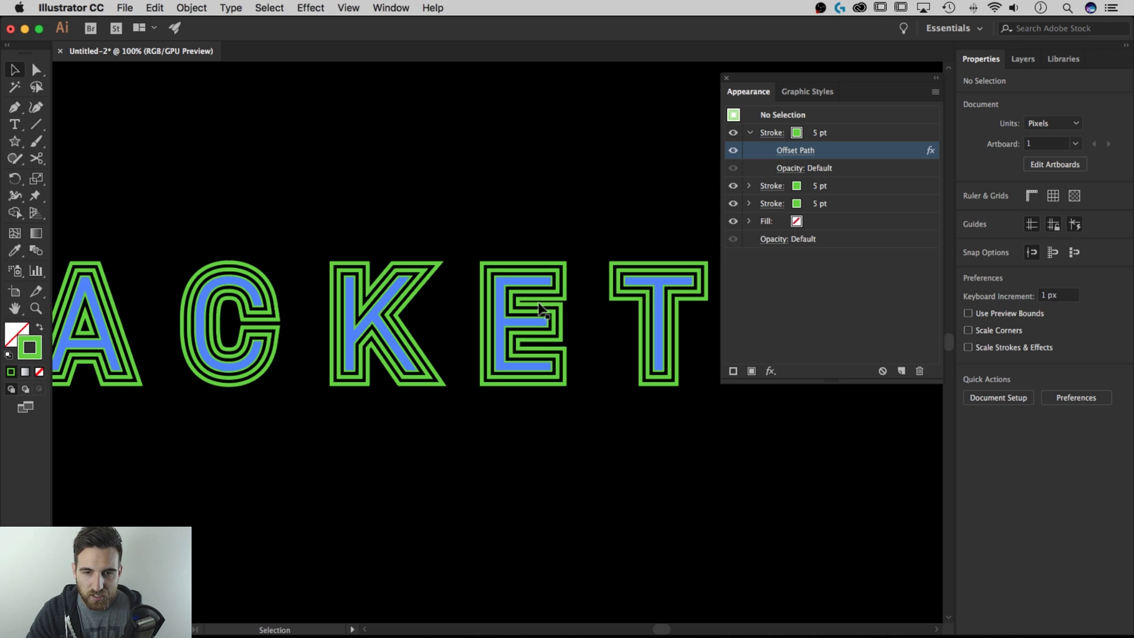
key("super+equal")
key("super+equal")
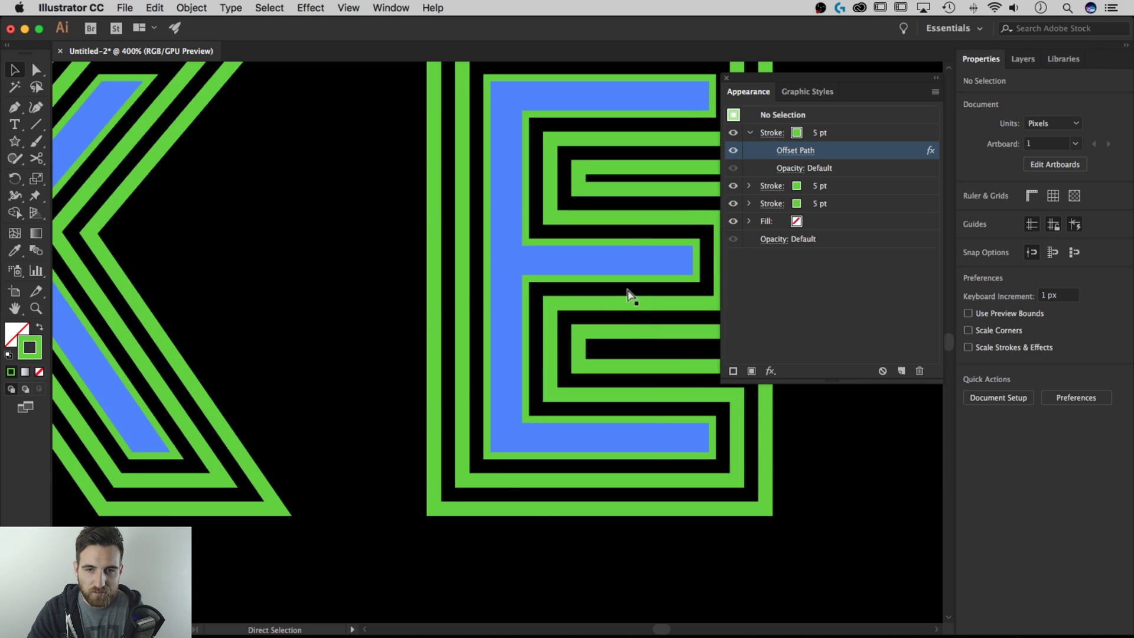
scroll(629, 295, "right", 5)
scroll(629, 295, "up", 1)
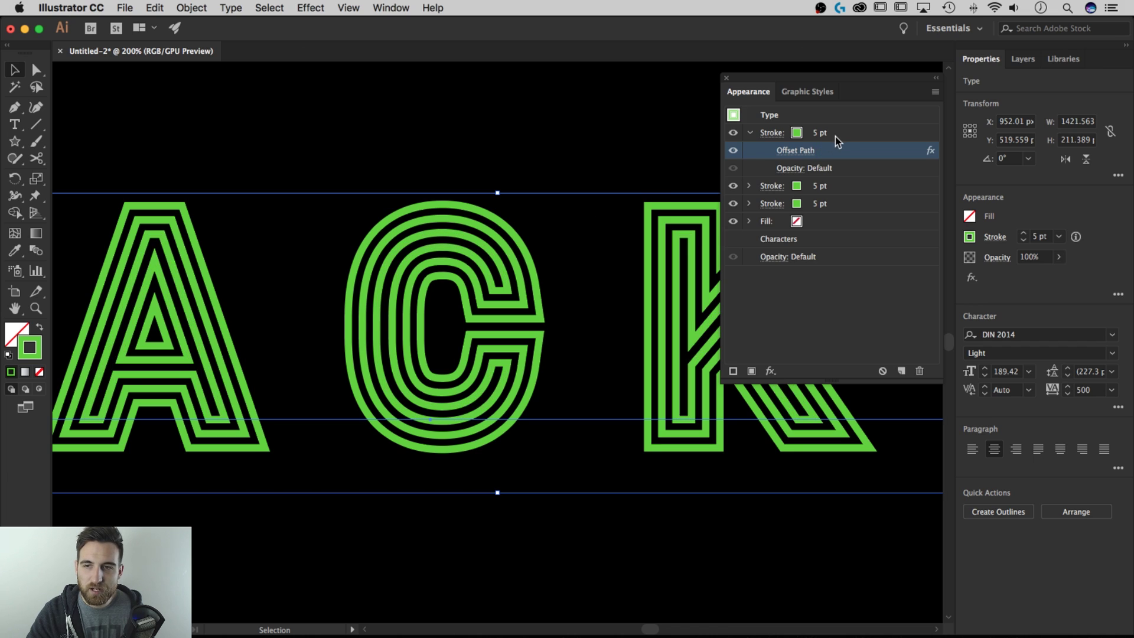
Duplicate the uppermost 5 pt stroke and increase the new top stroke's Offset Path by 10 px.
left_click(845, 132)
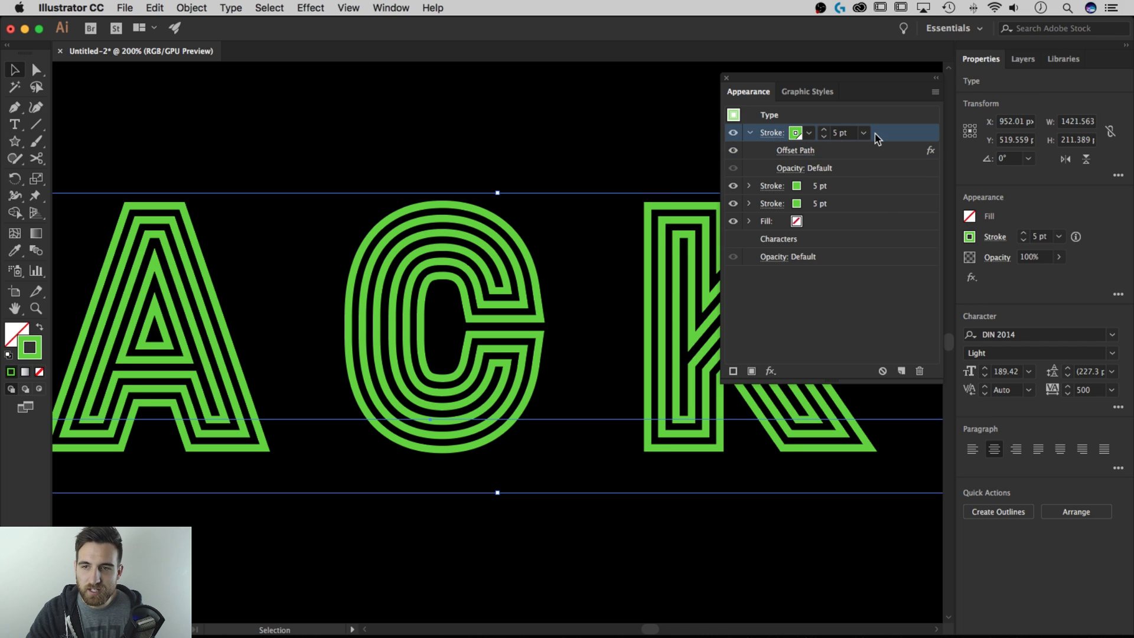
key("super+alt+slash")
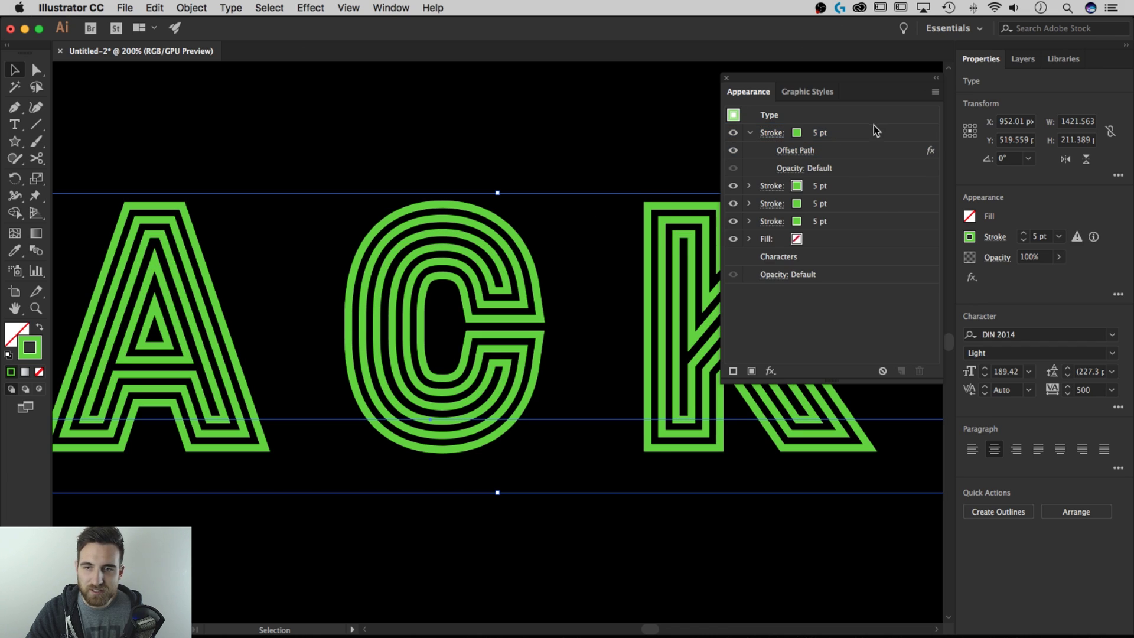
left_click(794, 150)
left_click(423, 97)
type("+10")
left_click(482, 176)
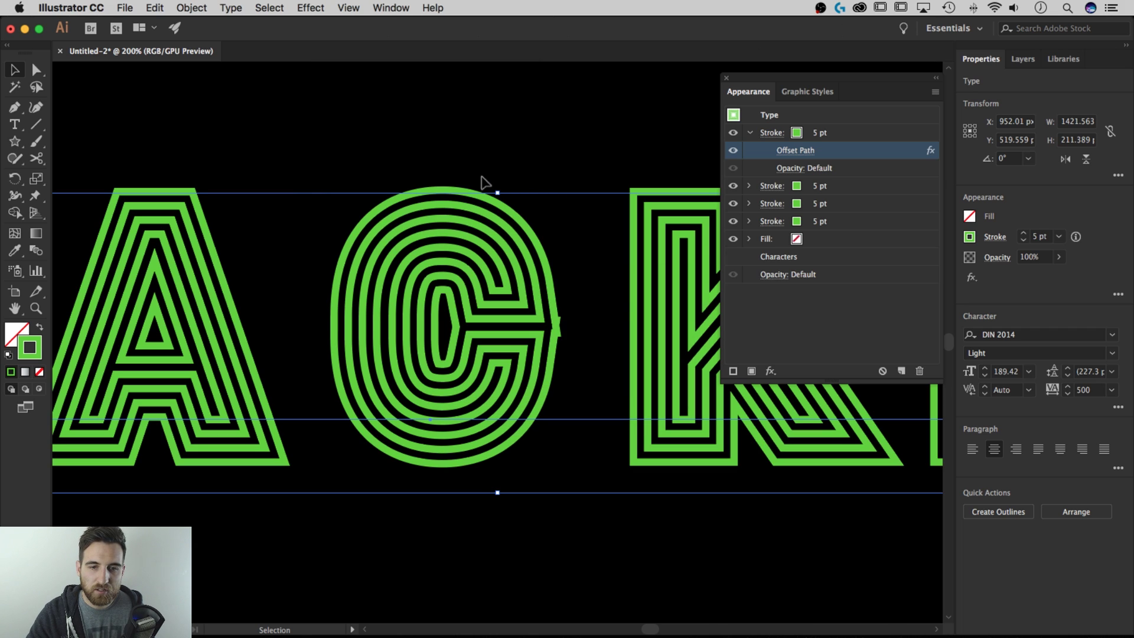
Deselect the text and examine how the four concentric outlines meet on the C, K, E and T, then across the whole word.
left_click(620, 131)
scroll(445, 324, "right", 4)
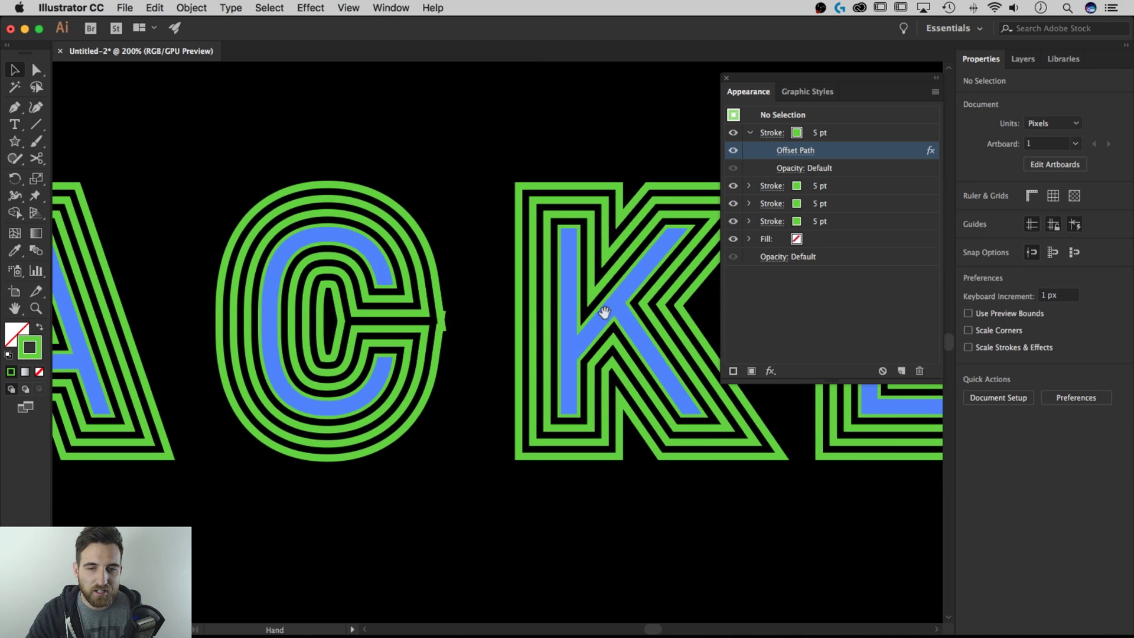
left_click_drag(603, 312, 254, 317)
scroll(628, 122, "right", 2)
key("a")
scroll(408, 142, "left", 4)
key("v")
key("super+minus")
key("super+minus")
key("super+minus")
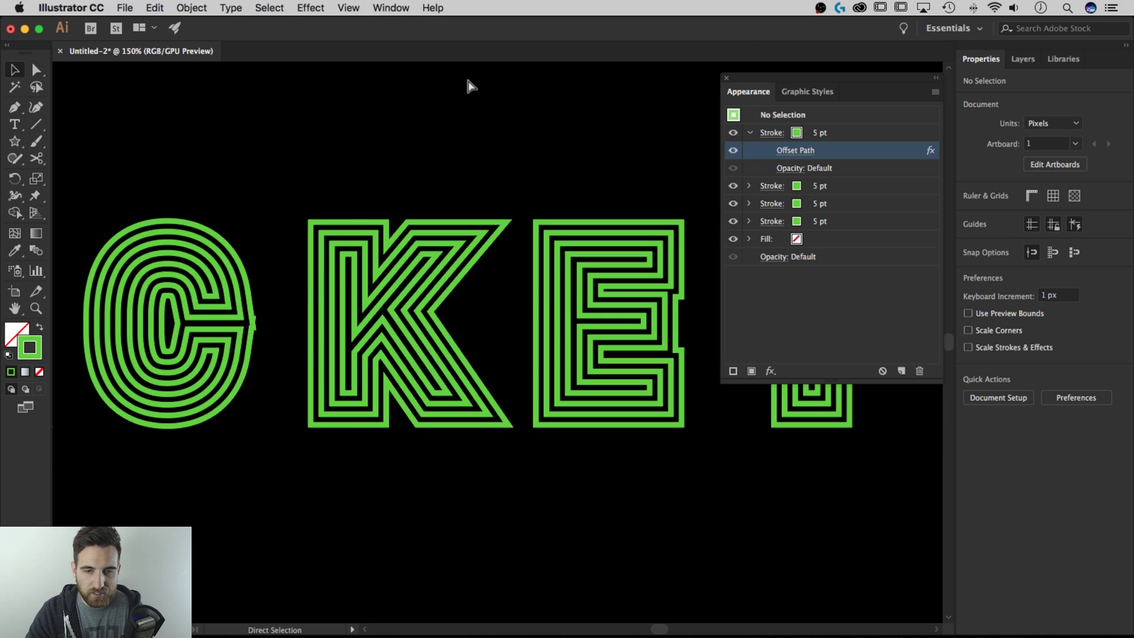
key("super+minus")
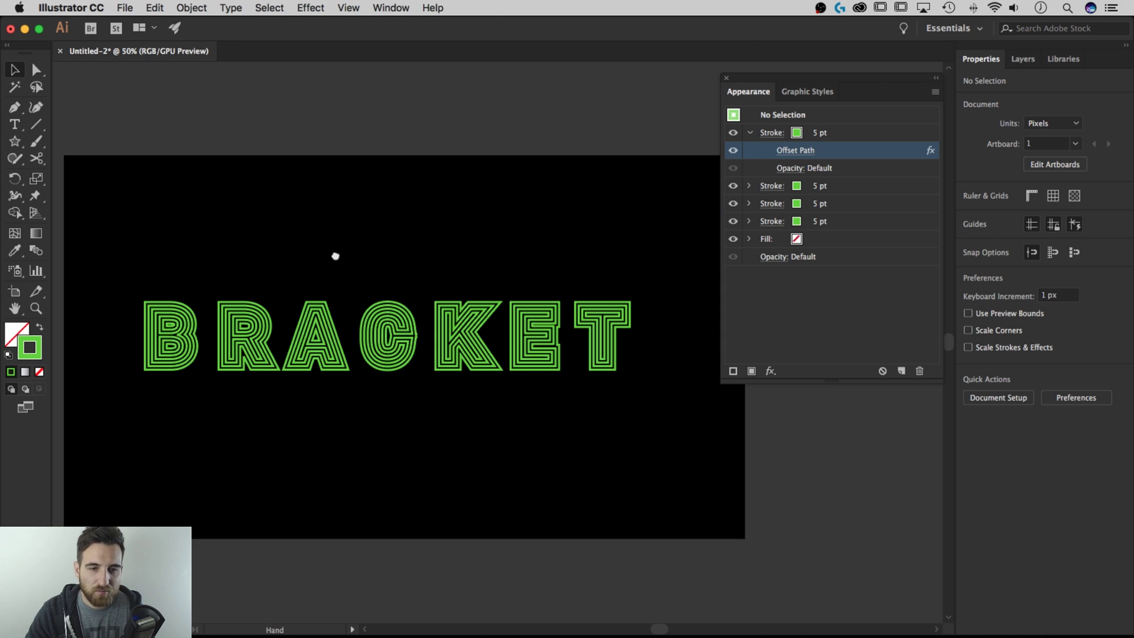
Place a copy of the BRACKET text above the artboard and reselect the one at the artboard's centre.
left_click_drag(433, 346, 434, 133)
scroll(436, 178, "up", 2)
left_click_drag(463, 284, 456, 143)
left_click_drag(438, 234, 433, 261)
left_click(420, 274)
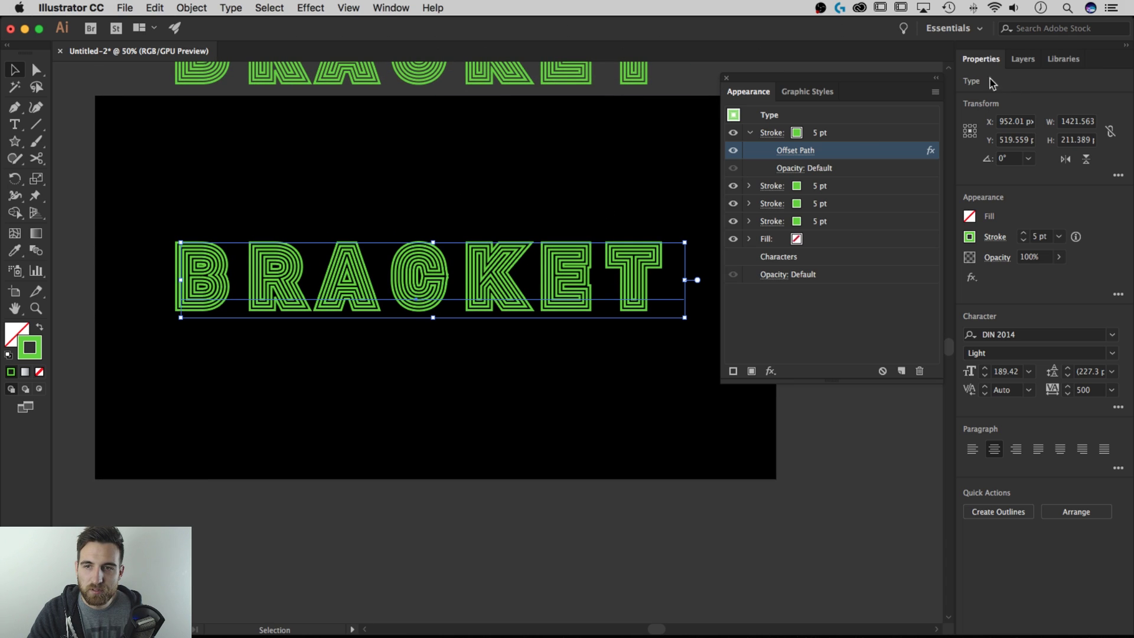
Save the BRACKET text's multi-stroke appearance as a new graphic style and deselect the text.
left_click(815, 94)
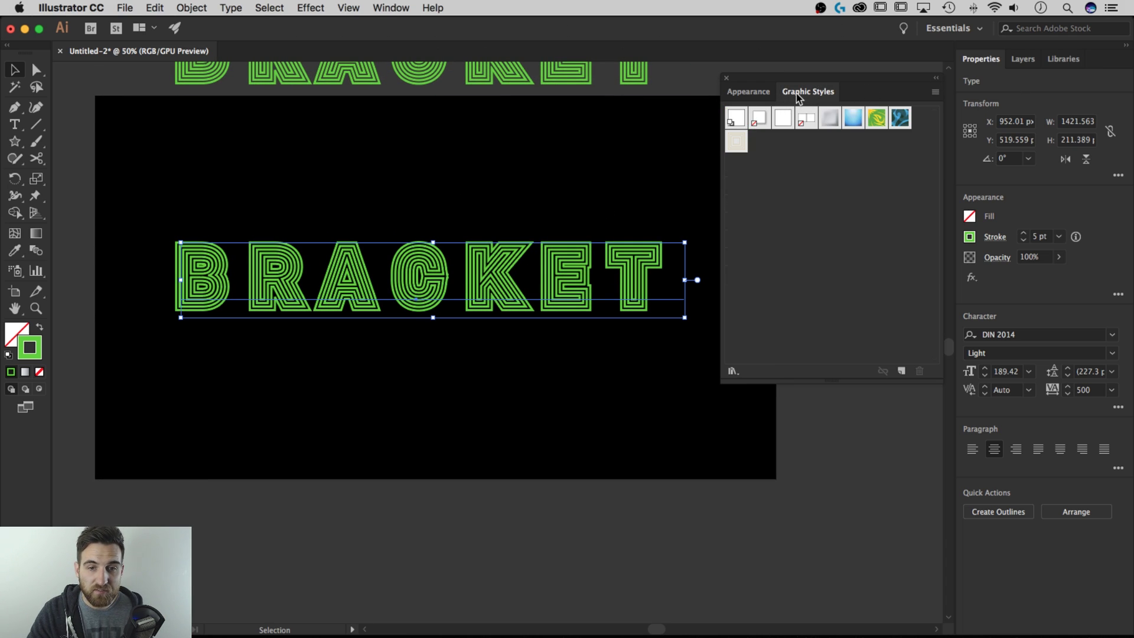
left_click(747, 93)
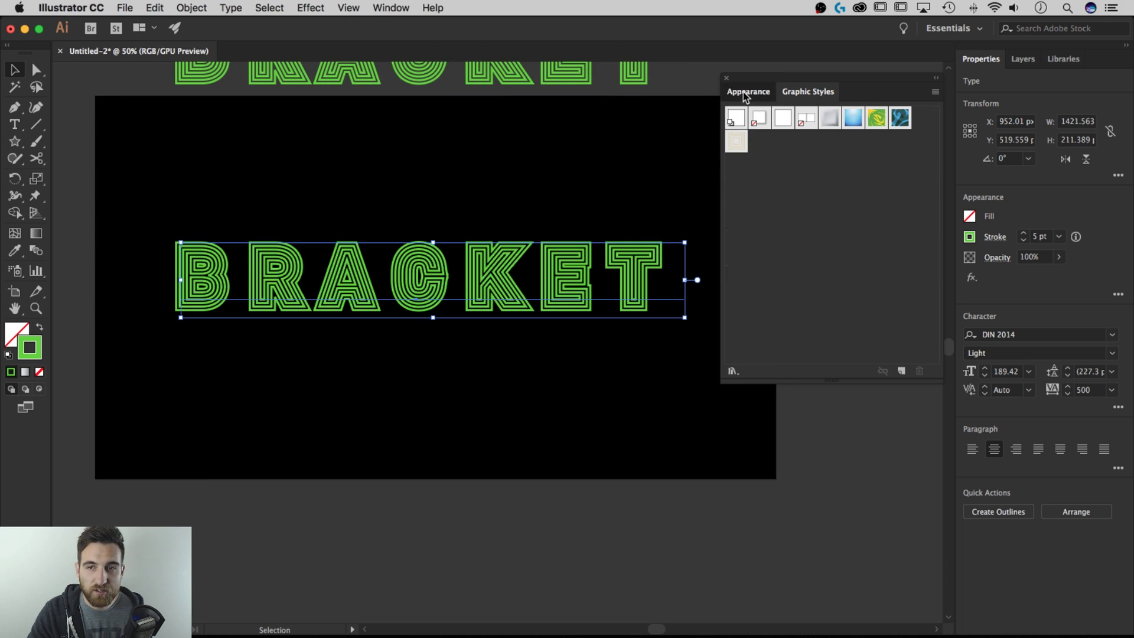
left_click(808, 92)
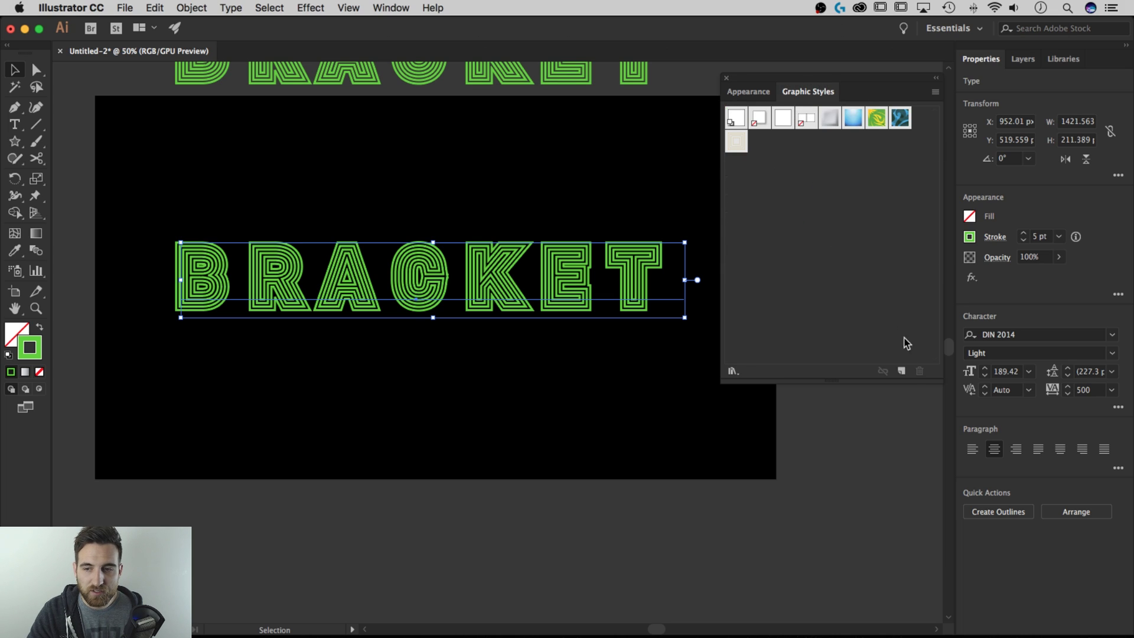
left_click(903, 370)
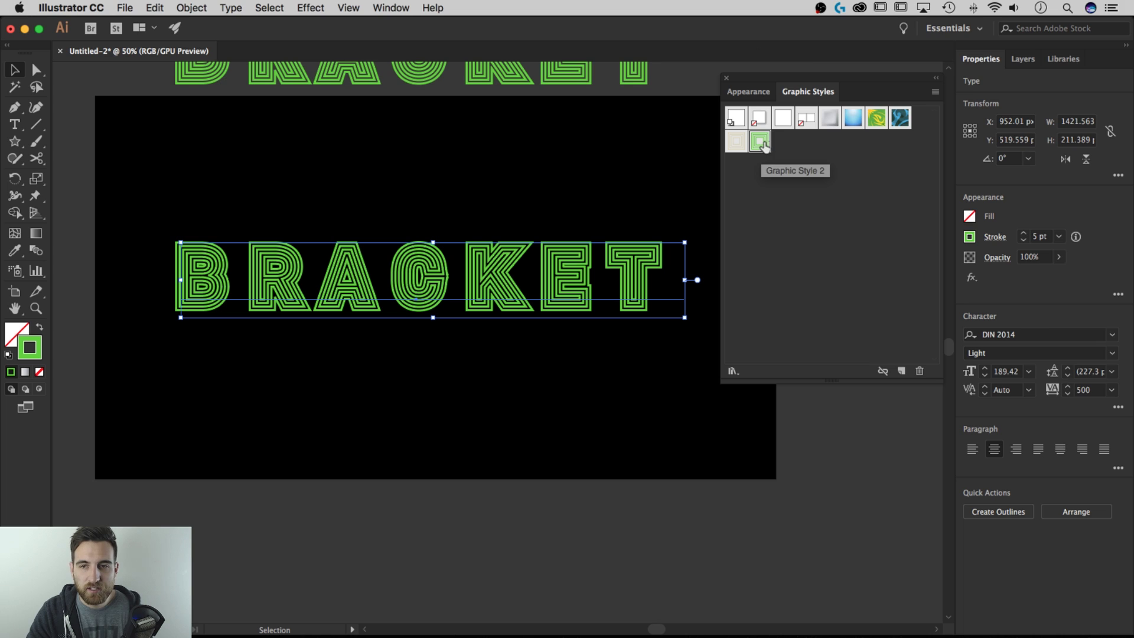
left_click(470, 371)
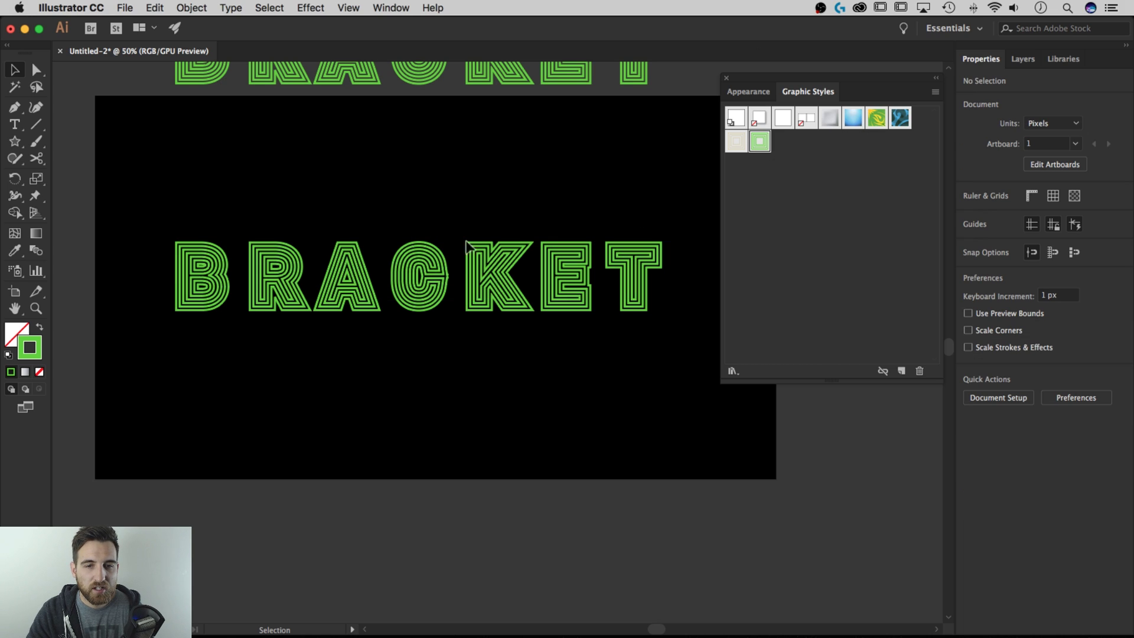
Replace the word BRACKET on the artboard with PIXEL, keeping the outline effect, and deselect it.
left_click(490, 278)
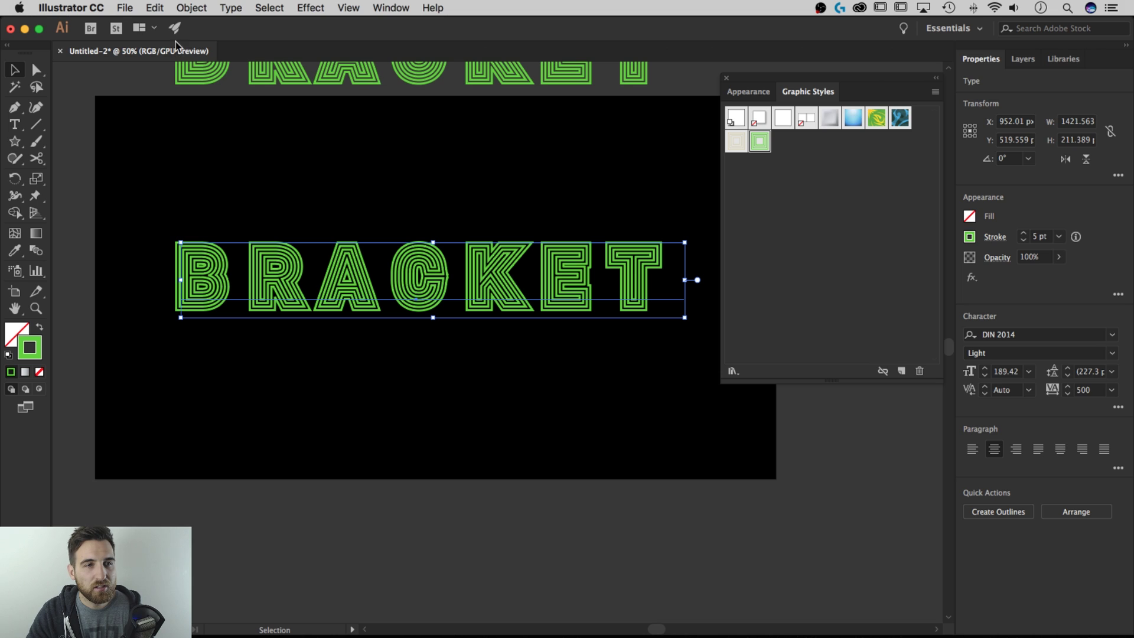
left_click(182, 11)
left_click(706, 318)
double_click(610, 257)
key("super+a")
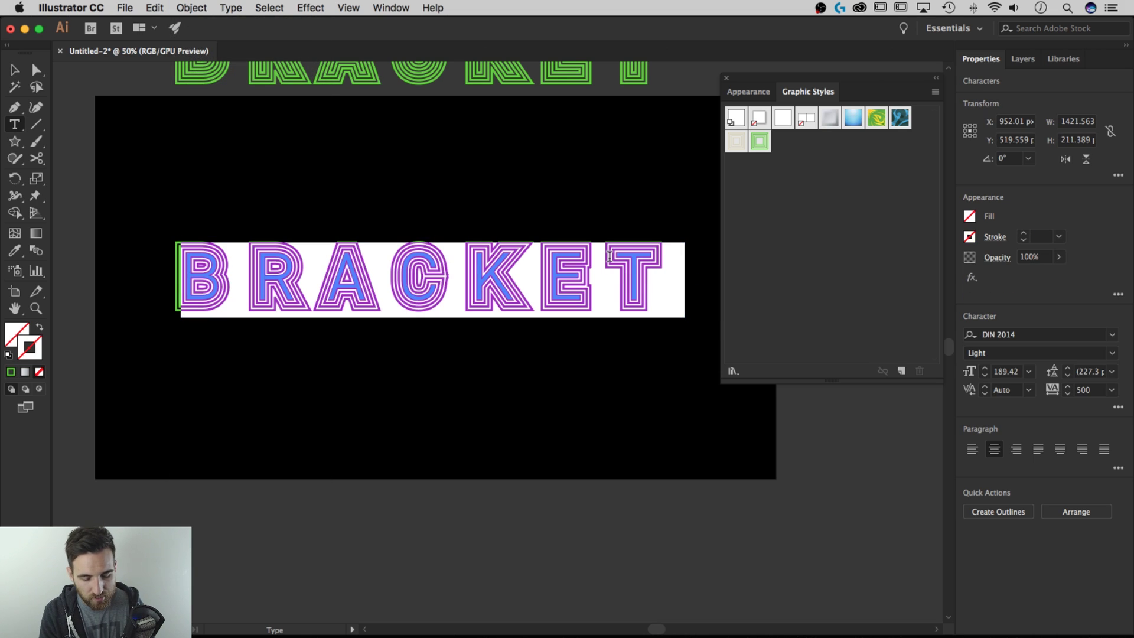
type("PIXEL")
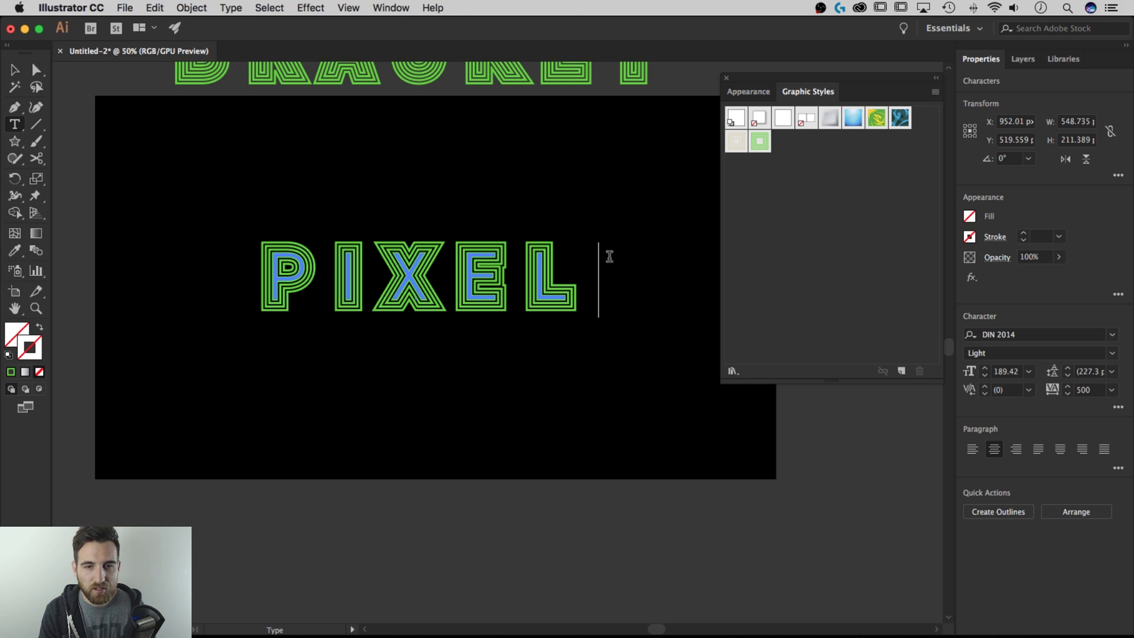
key("Escape")
left_click(607, 222)
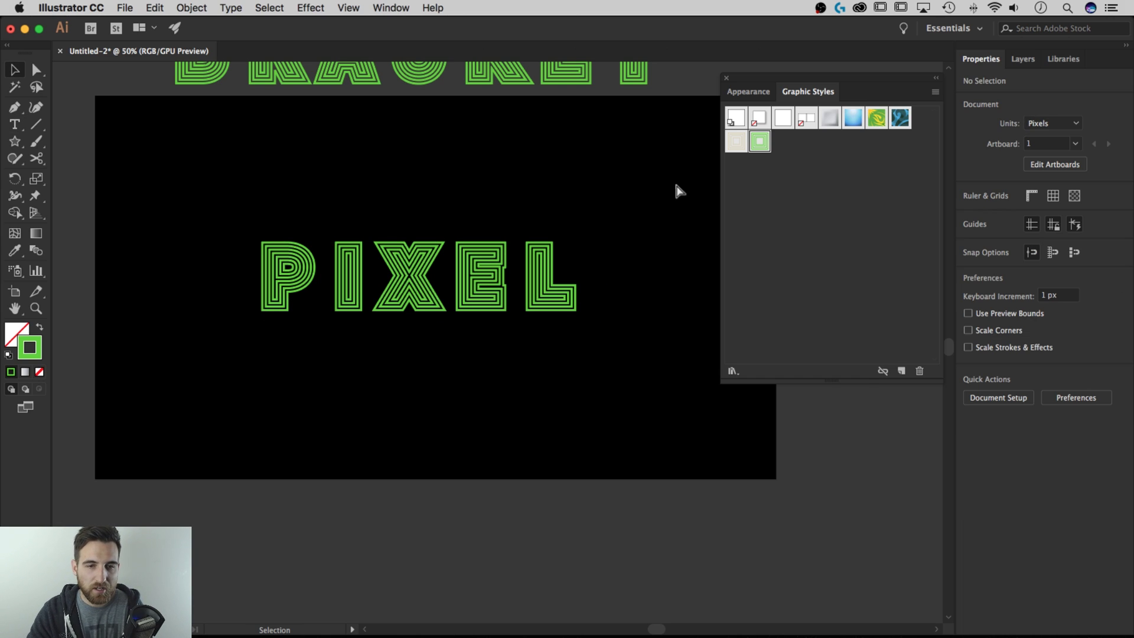
Apply Expand Appearance to the PIXEL text and deselect it.
key("super+equal")
left_click(549, 313)
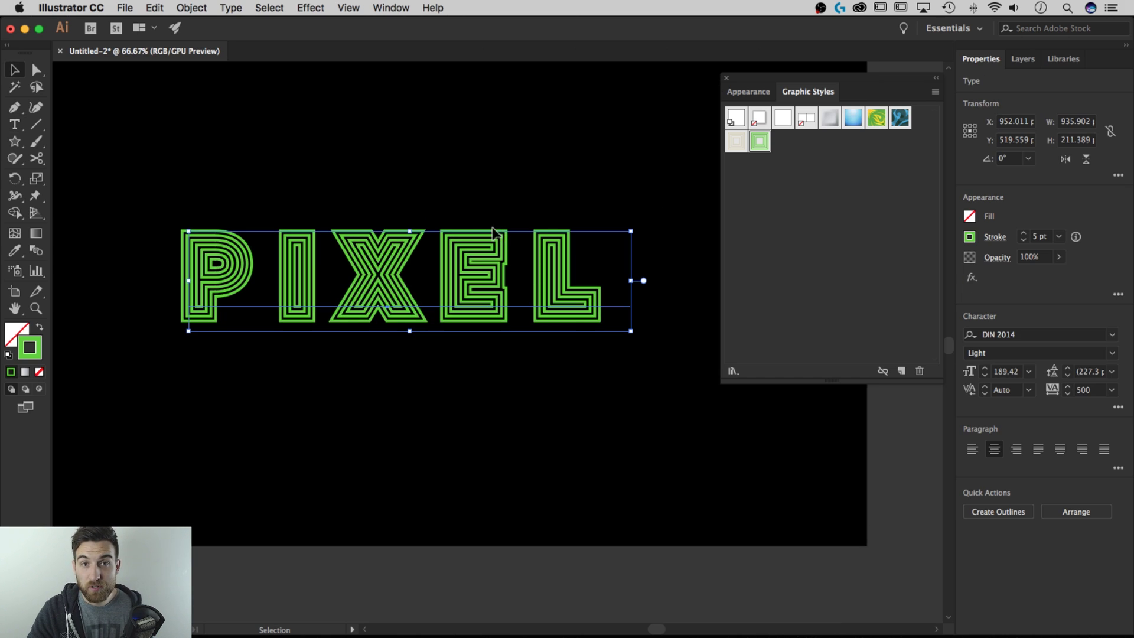
left_click(187, 9)
left_click(233, 162)
left_click(444, 220)
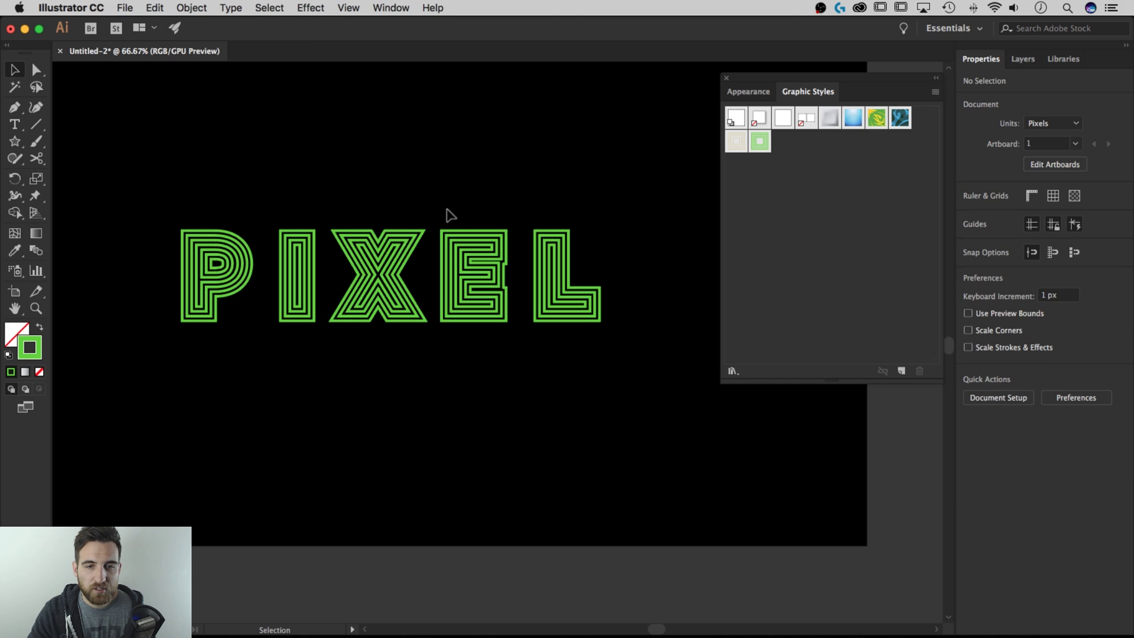
Expand the whole PIXEL group into shapes with Object, Fill and Stroke all enabled.
left_click(555, 286)
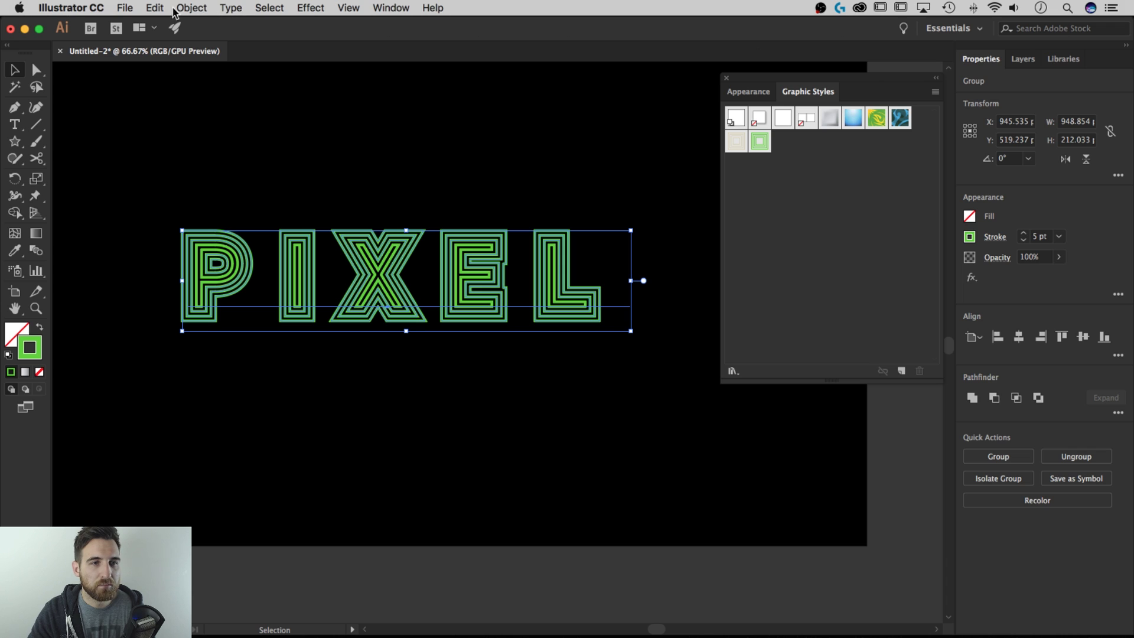
left_click_drag(690, 205, 170, 372)
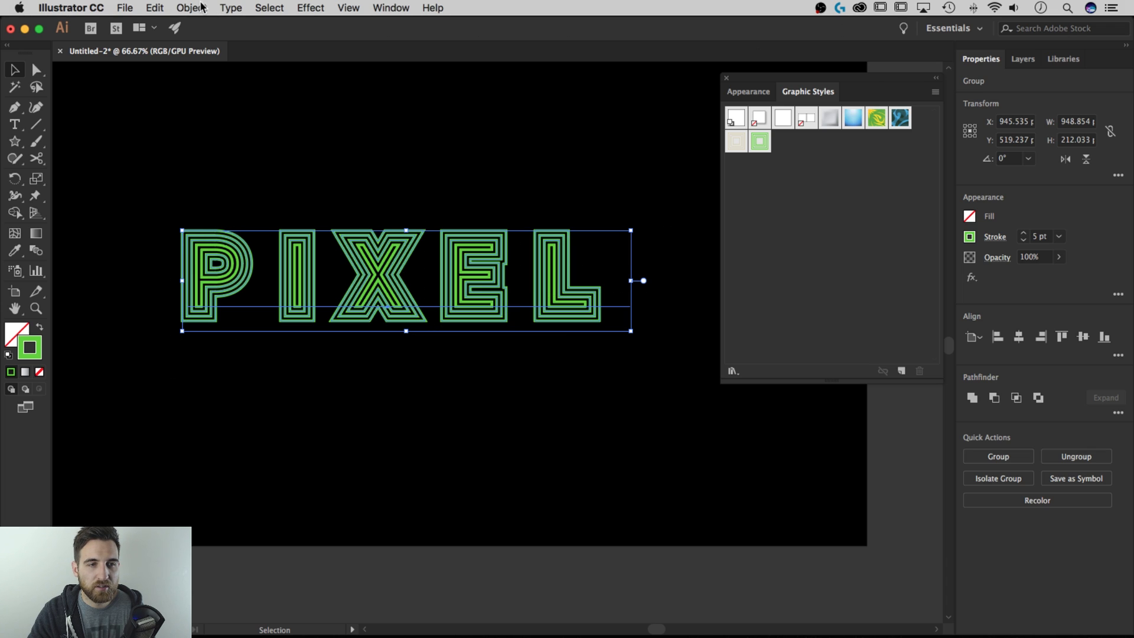
left_click(201, 7)
left_click(223, 152)
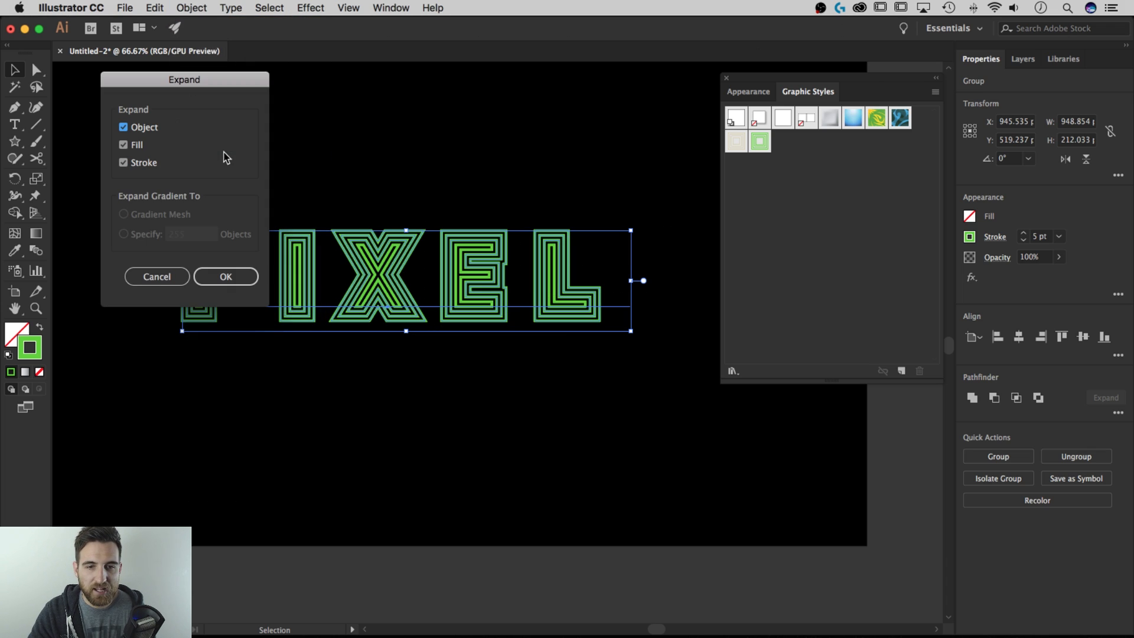
left_click(233, 272)
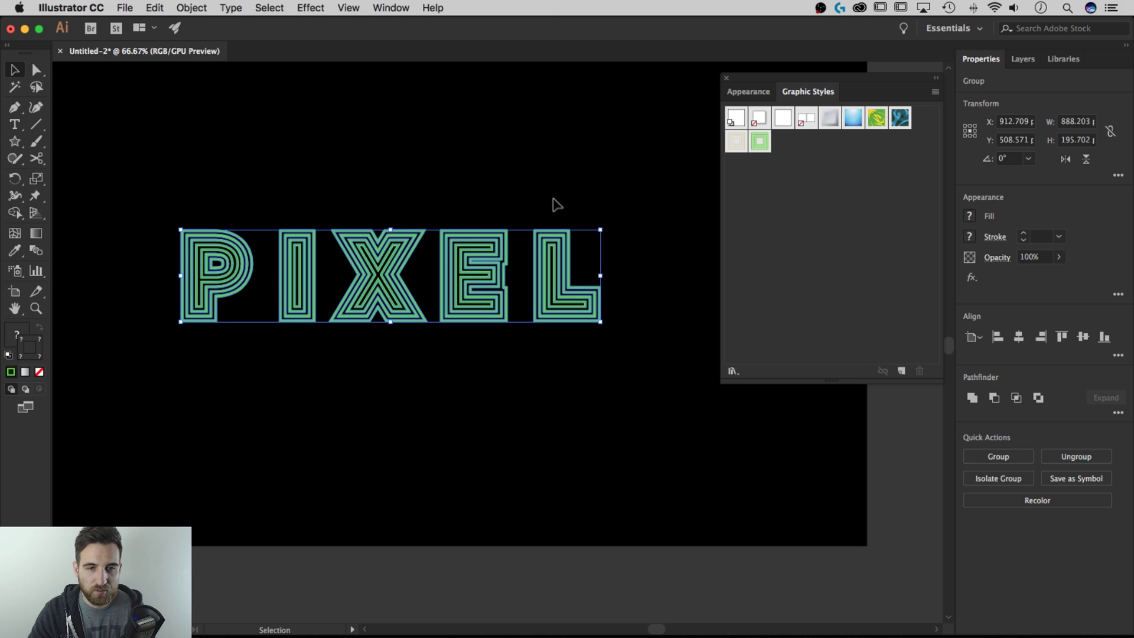
Shift the expanded PIXEL artwork slightly up and to the right, ungroup it and deselect it.
left_click(577, 246)
left_click_drag(564, 254, 574, 245)
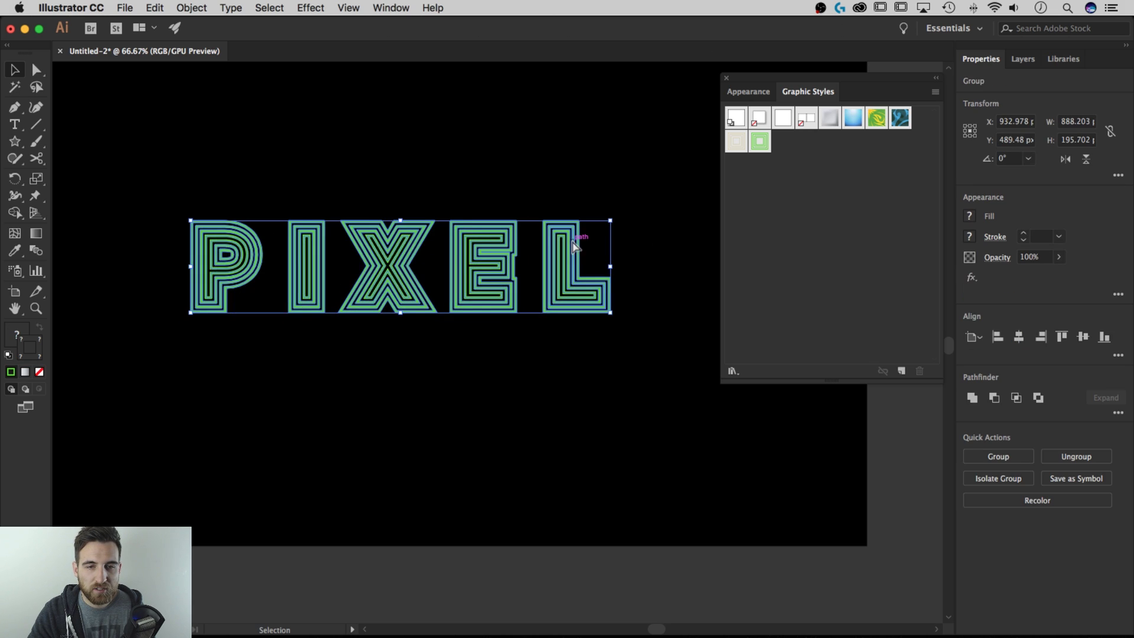
right_click(564, 245)
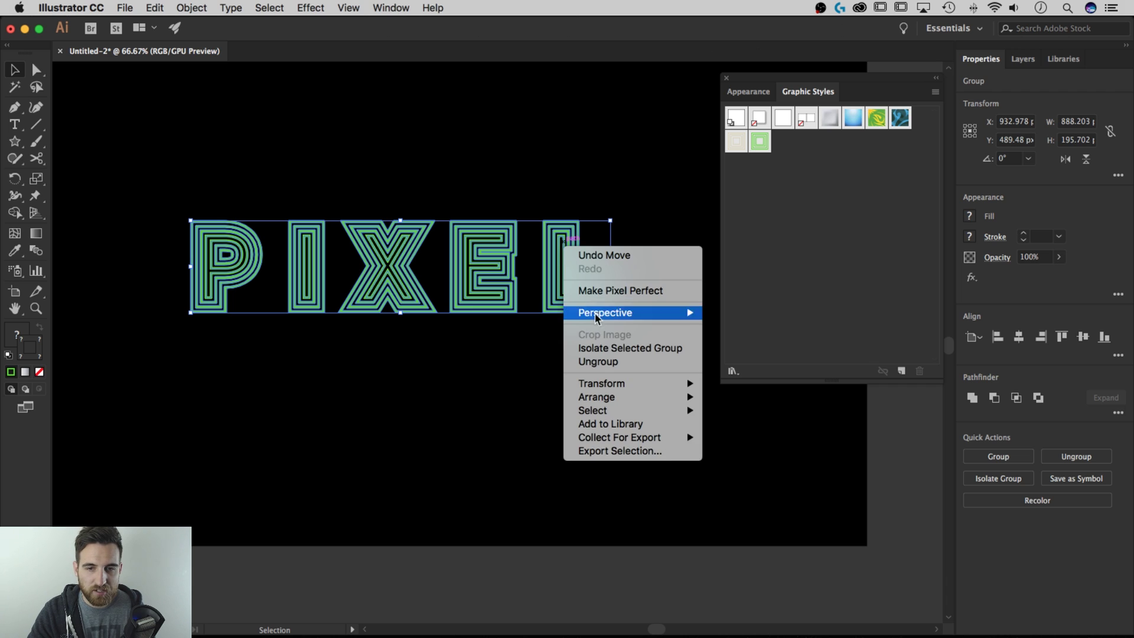
left_click(600, 363)
left_click(534, 378)
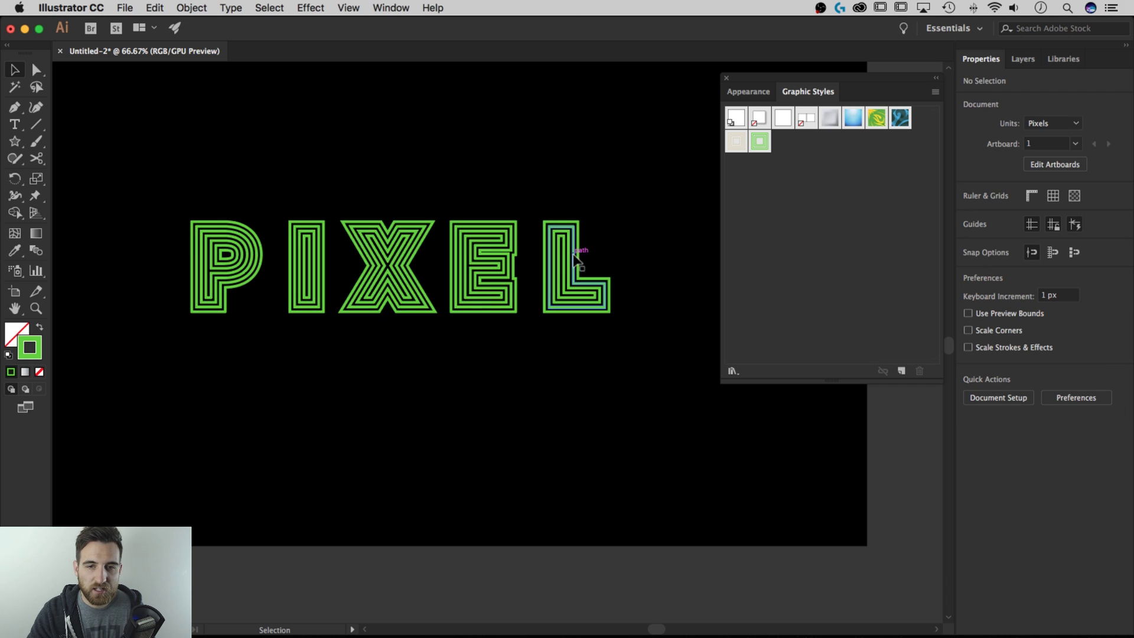
Try pulling one full-word outline ring of PIXEL above the rest, and undo the move.
left_click(576, 248)
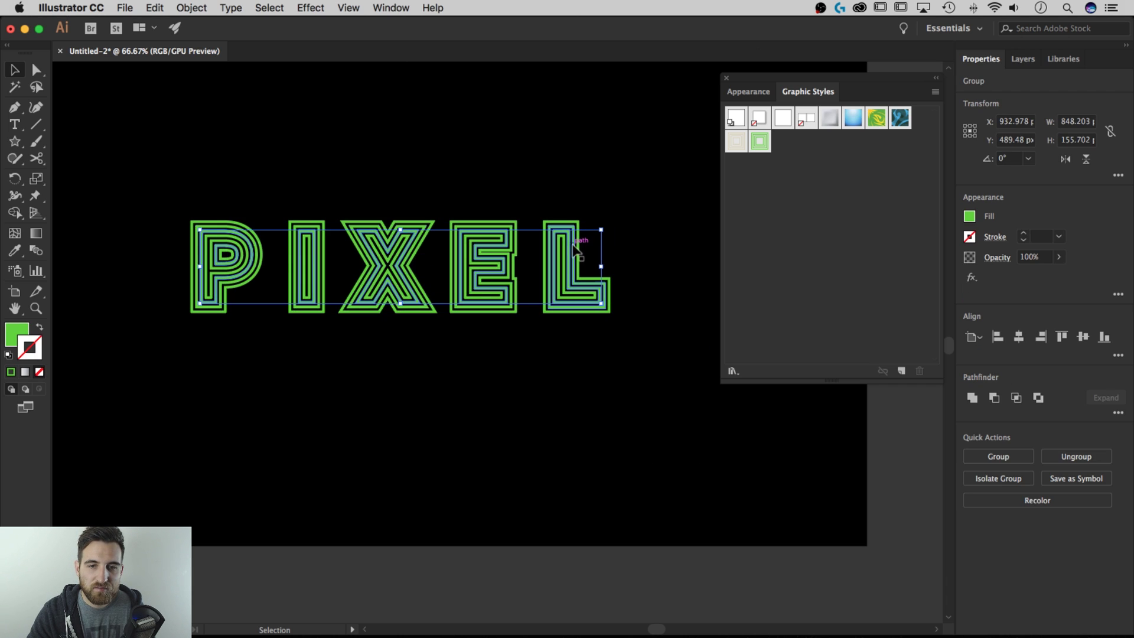
left_click_drag(576, 244, 572, 143)
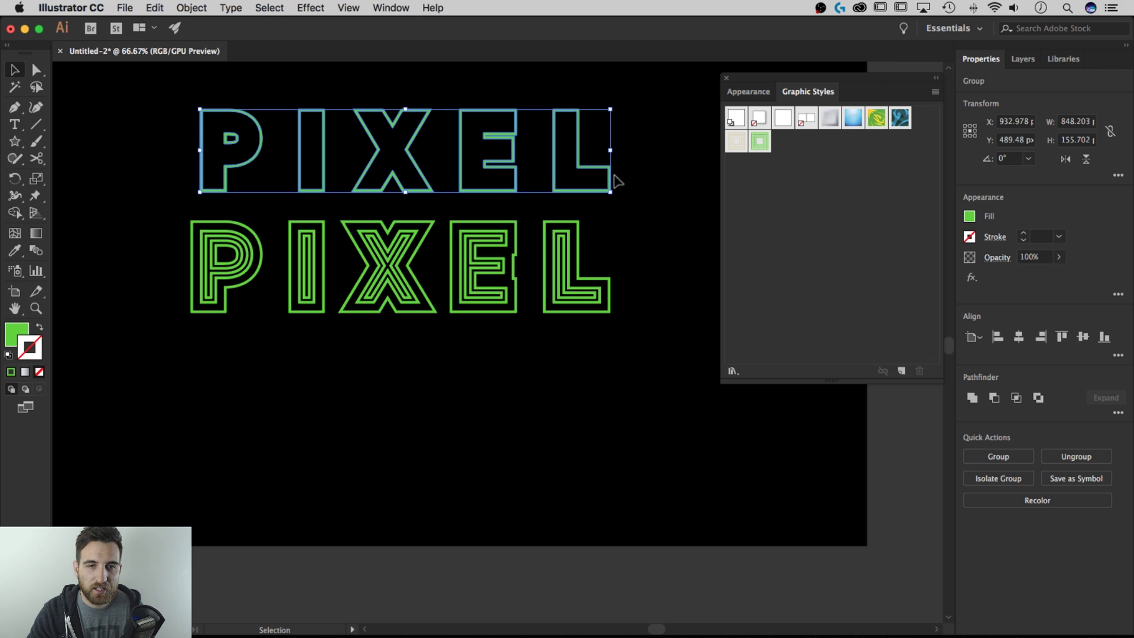
left_click(658, 249)
key("super+z")
Select all the PIXEL outlines and ungroup them once more.
left_click_drag(647, 388, 158, 177)
right_click(316, 256)
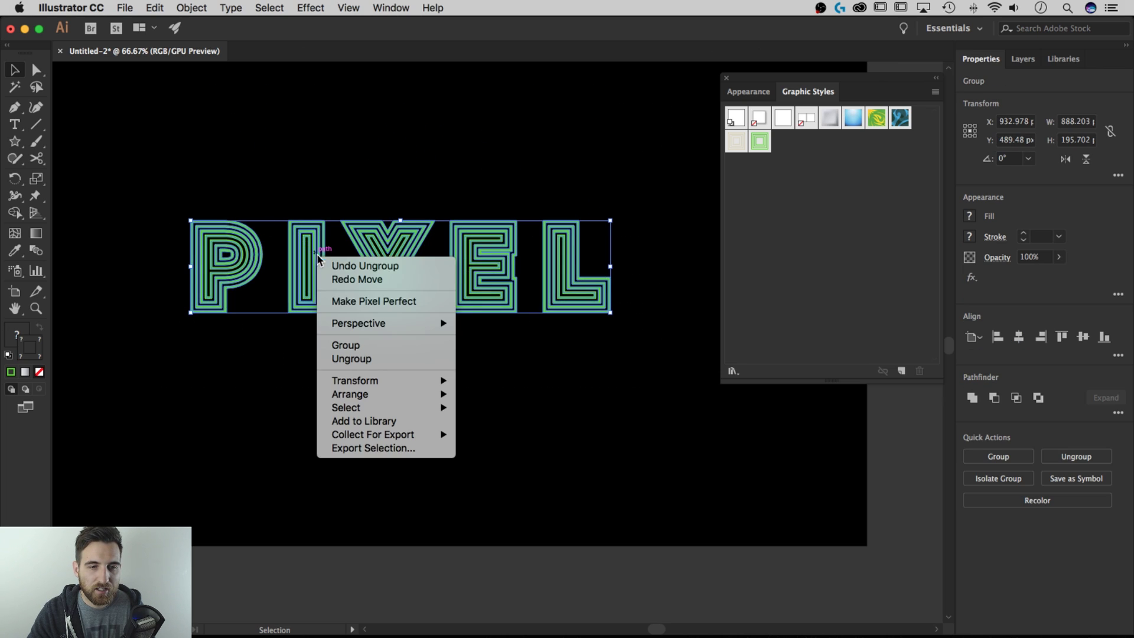
left_click(413, 357)
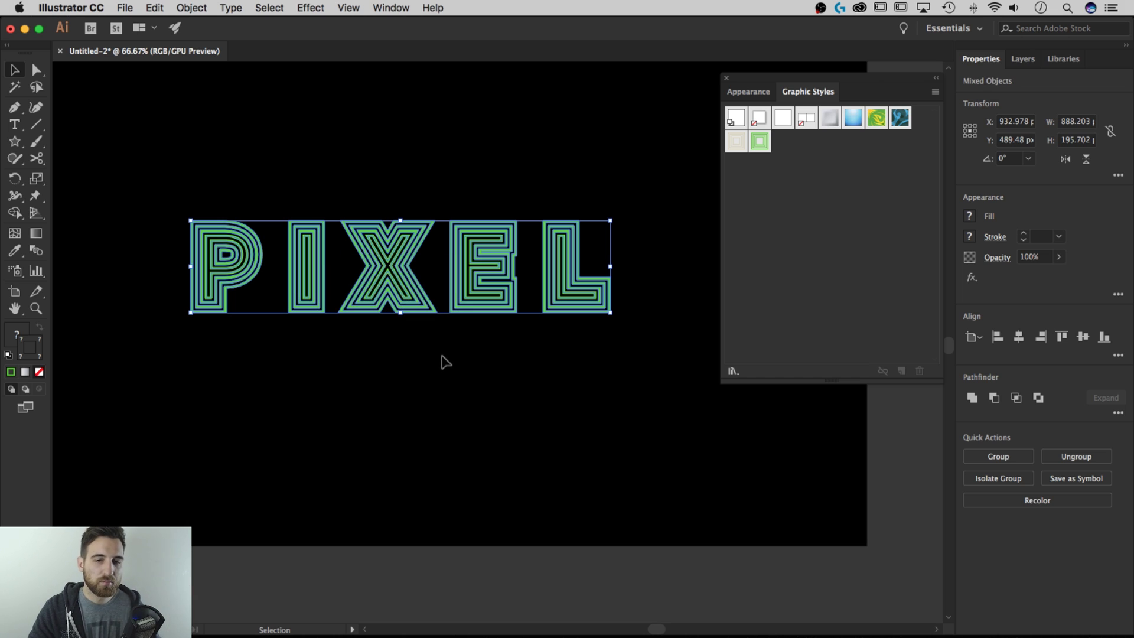
Move one inner outline of the letter L up and to the right, out of the word, and deselect it.
left_click(593, 362)
left_click_drag(568, 251, 614, 189)
left_click(624, 405)
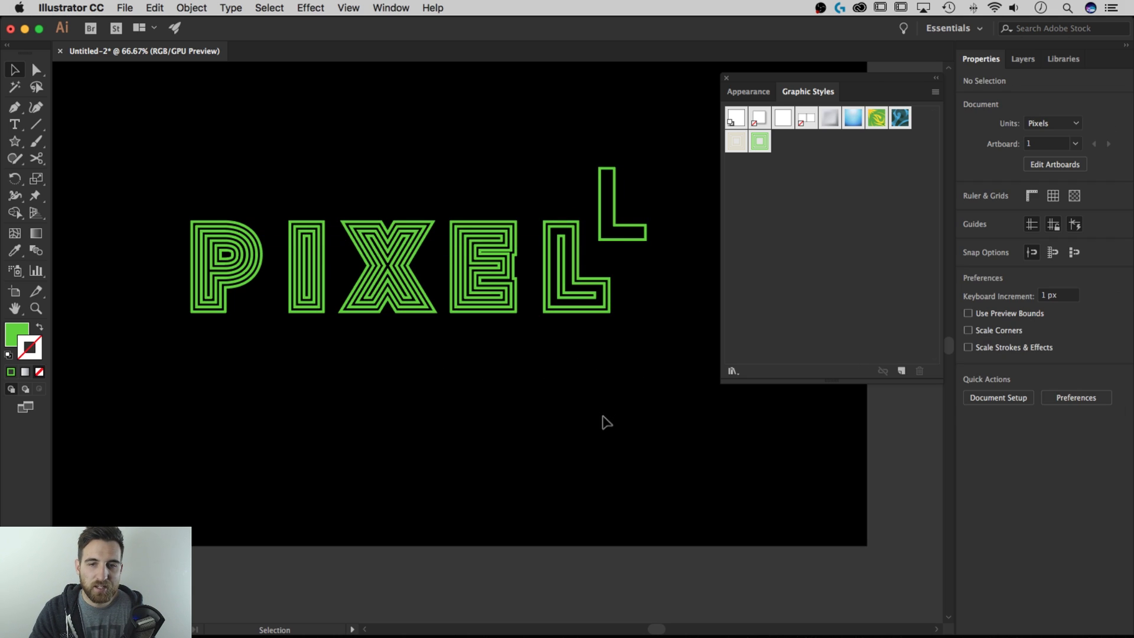
Undo the move of the letter L's inner outline so it returns to its place in the word PIXEL.
key("super+z")
left_click_drag(607, 333, 605, 369)
left_click(579, 387)
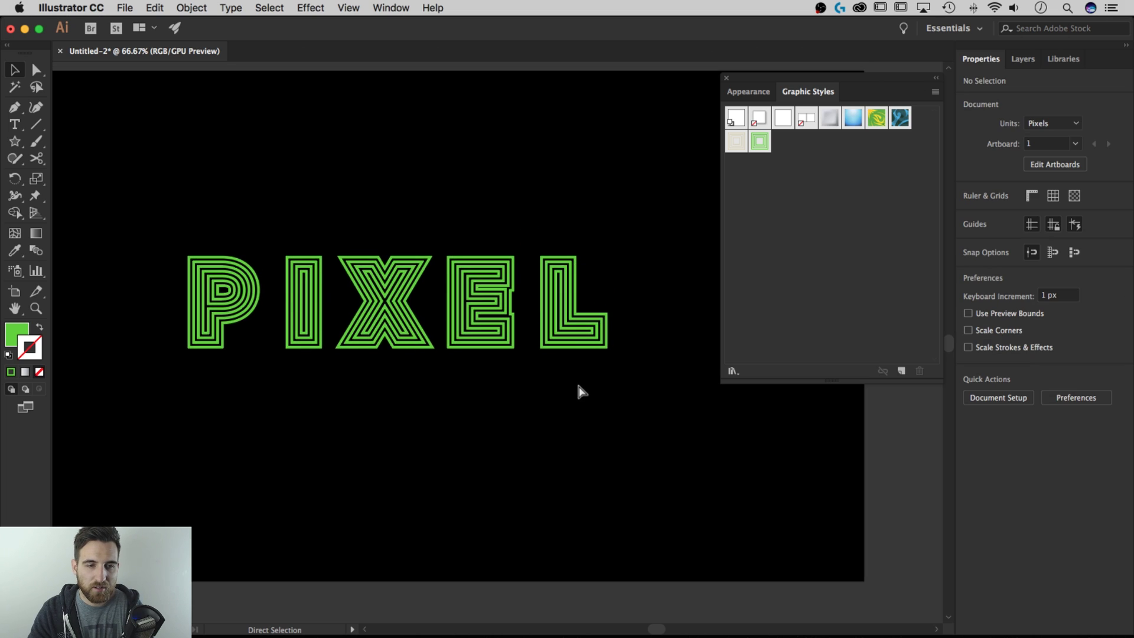
Select the second outline in from the edge of the letter E, try moving it slightly up and right, undo the move and deselect.
key("super+plus")
key("super+plus")
key("super+plus")
left_click_drag(570, 320, 485, 383)
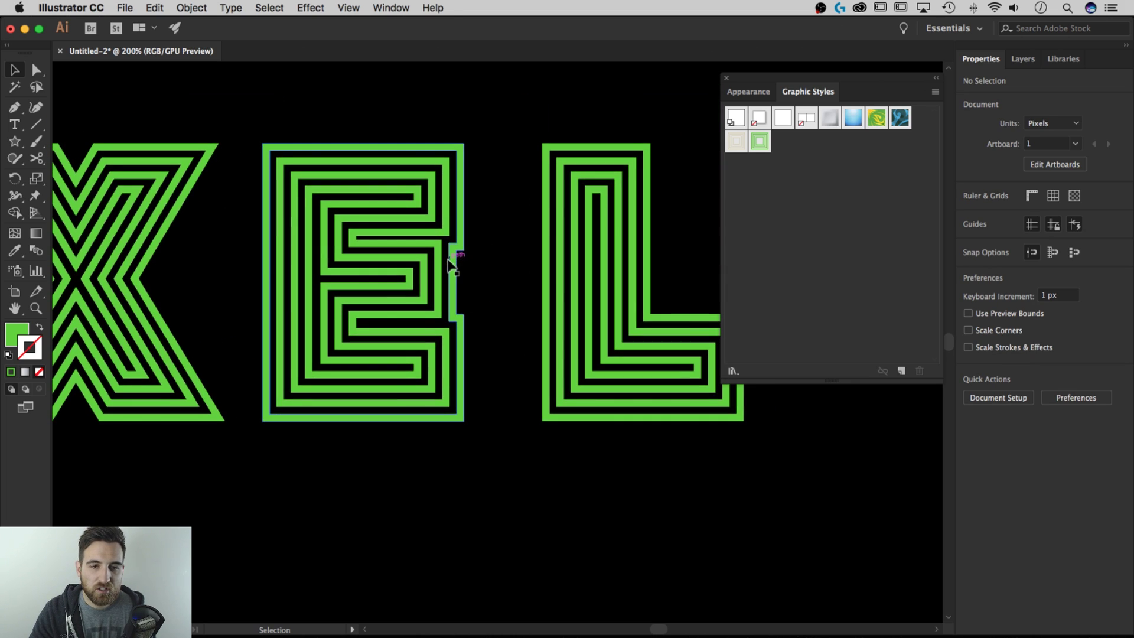
left_click(450, 266)
left_click(443, 253)
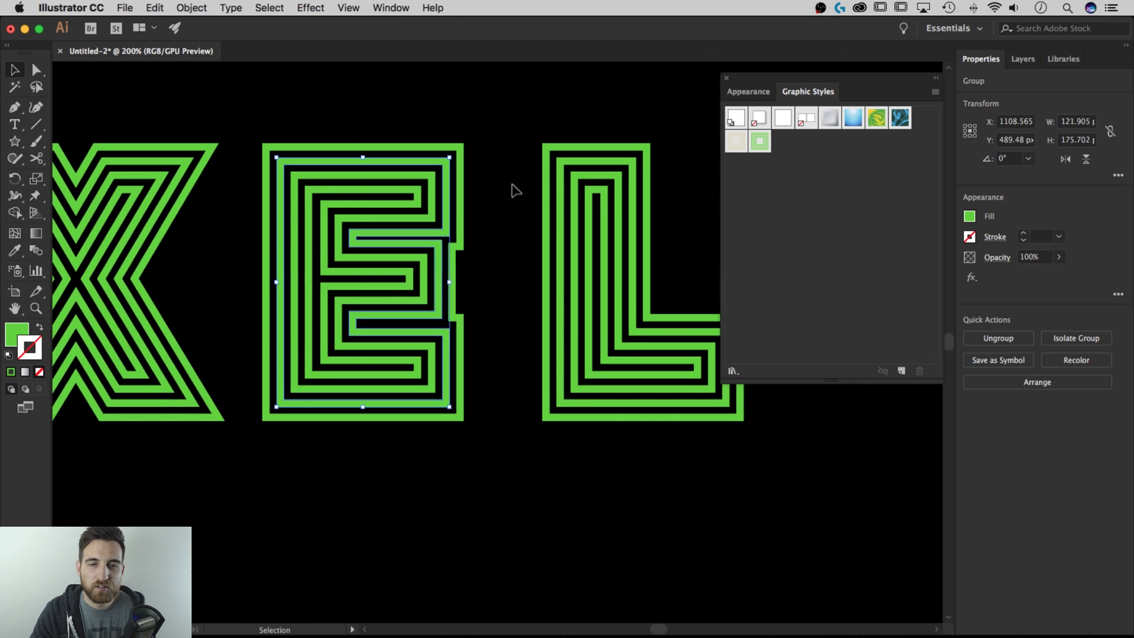
left_click_drag(447, 173, 462, 164)
key("super+z")
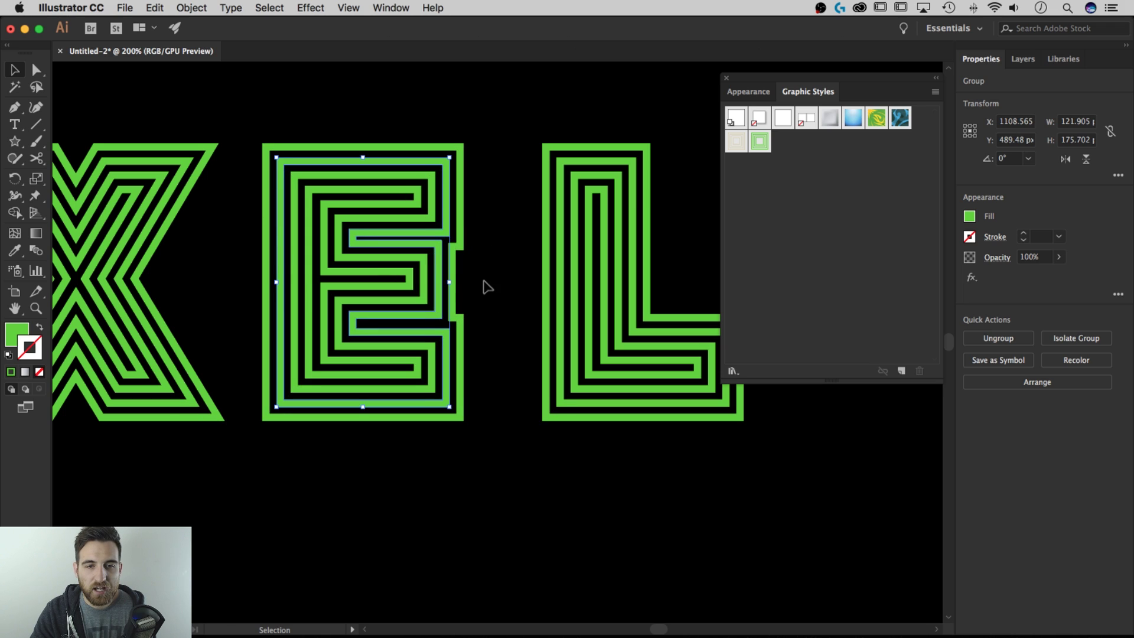
left_click(485, 285)
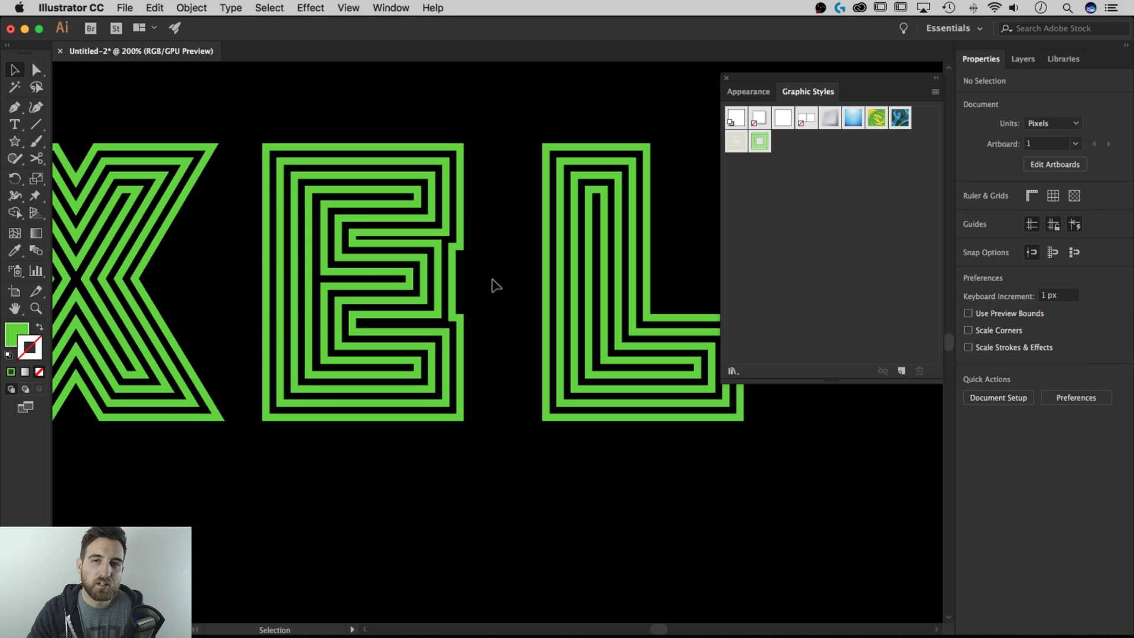
Bring the star and all the outlined words into view together and display the appearance attributes instead of the graphic styles.
key("super+minus")
key("super+minus")
key("super+minus")
key("super+minus")
left_click_drag(417, 415, 446, 465)
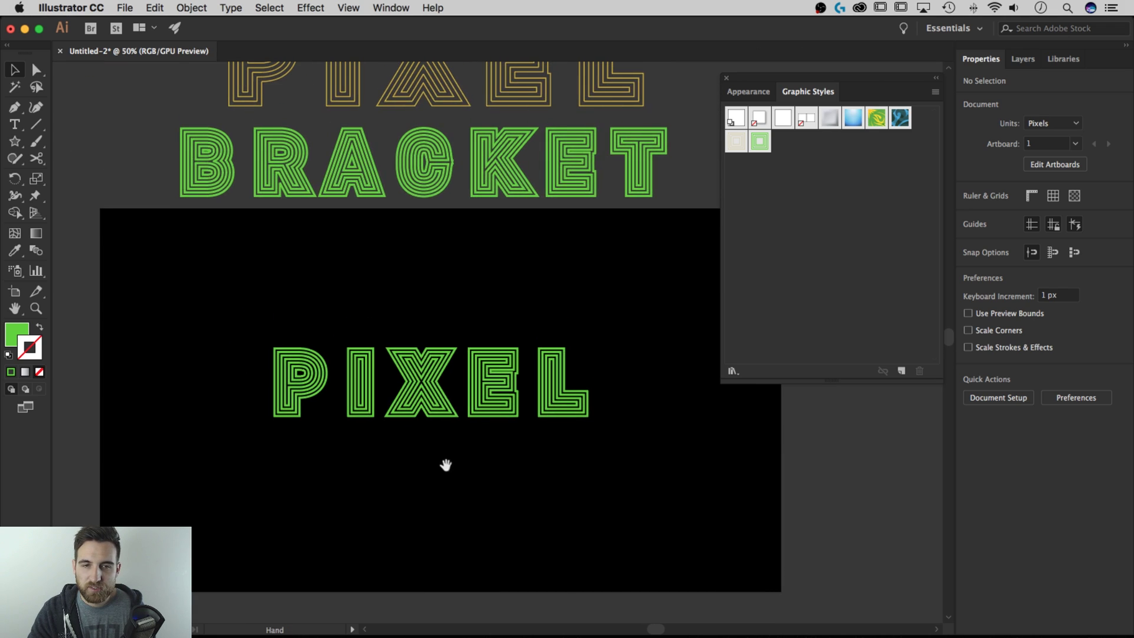
key("super+minus")
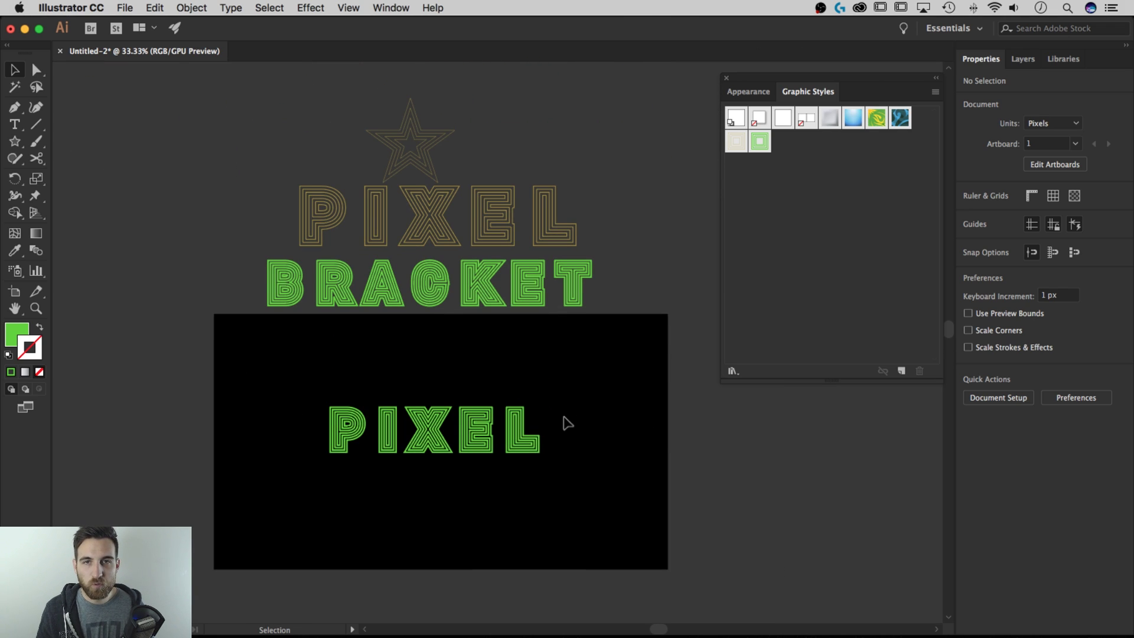
left_click(749, 92)
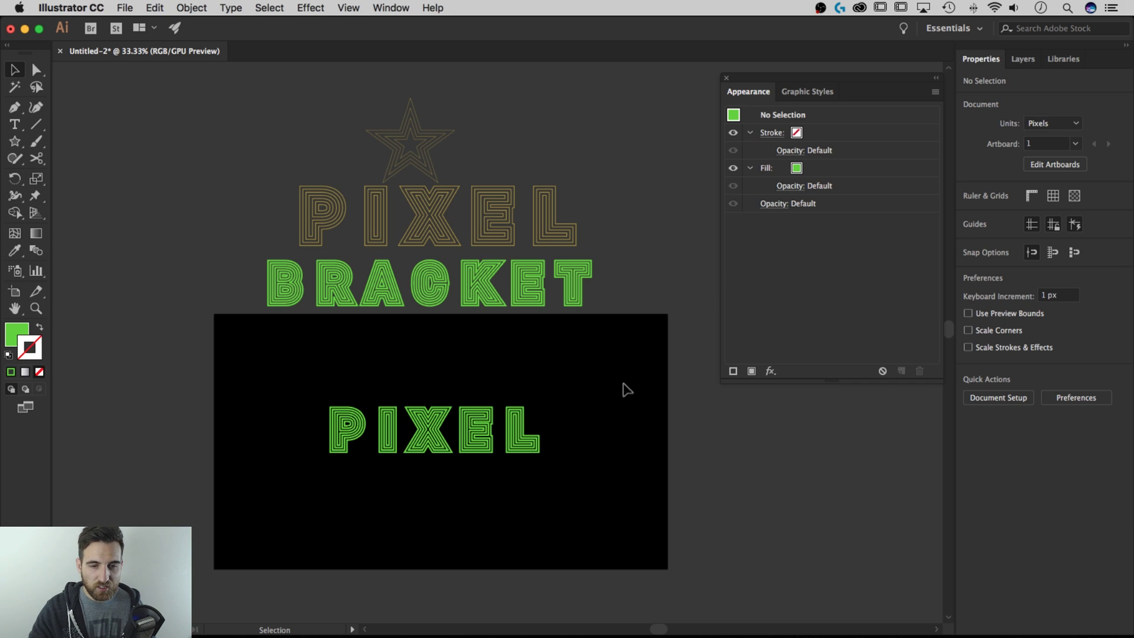